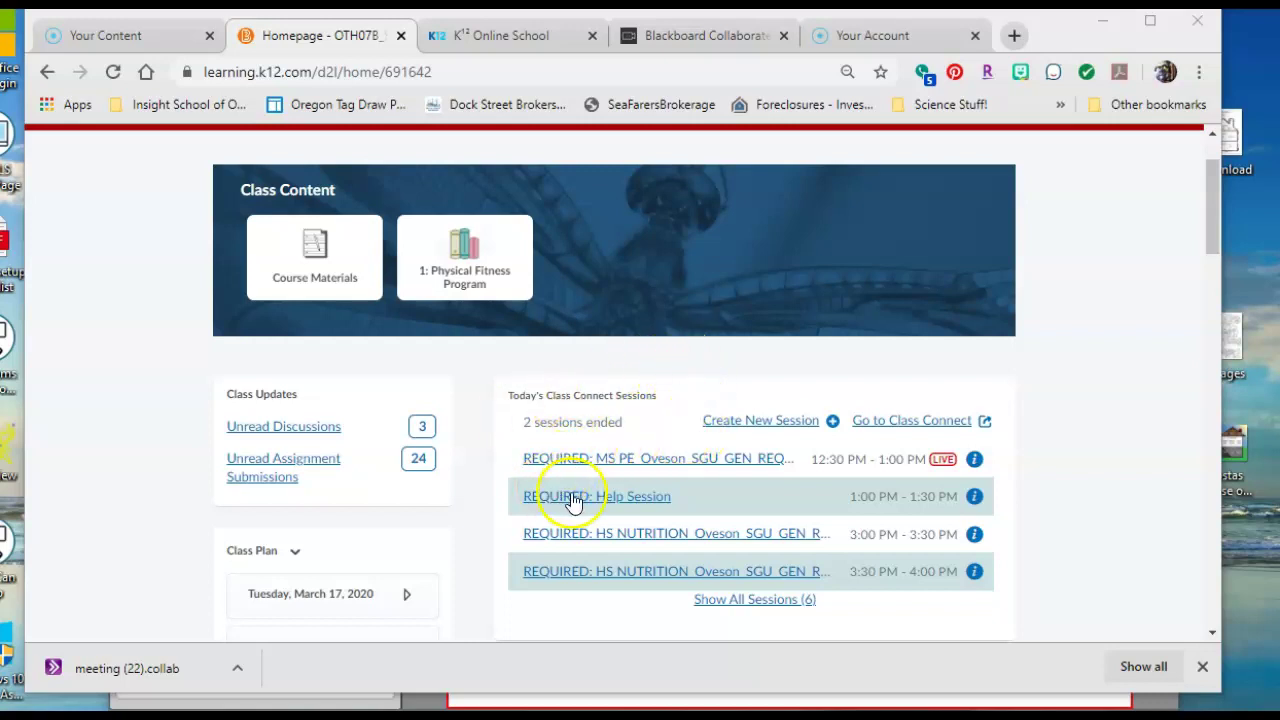
Join the 1:00 PM help session, launching the downloaded meeting (22).collab file and allowing the Blackboard application to run
{"action": "left_click", "coordinate": [633, 500]}
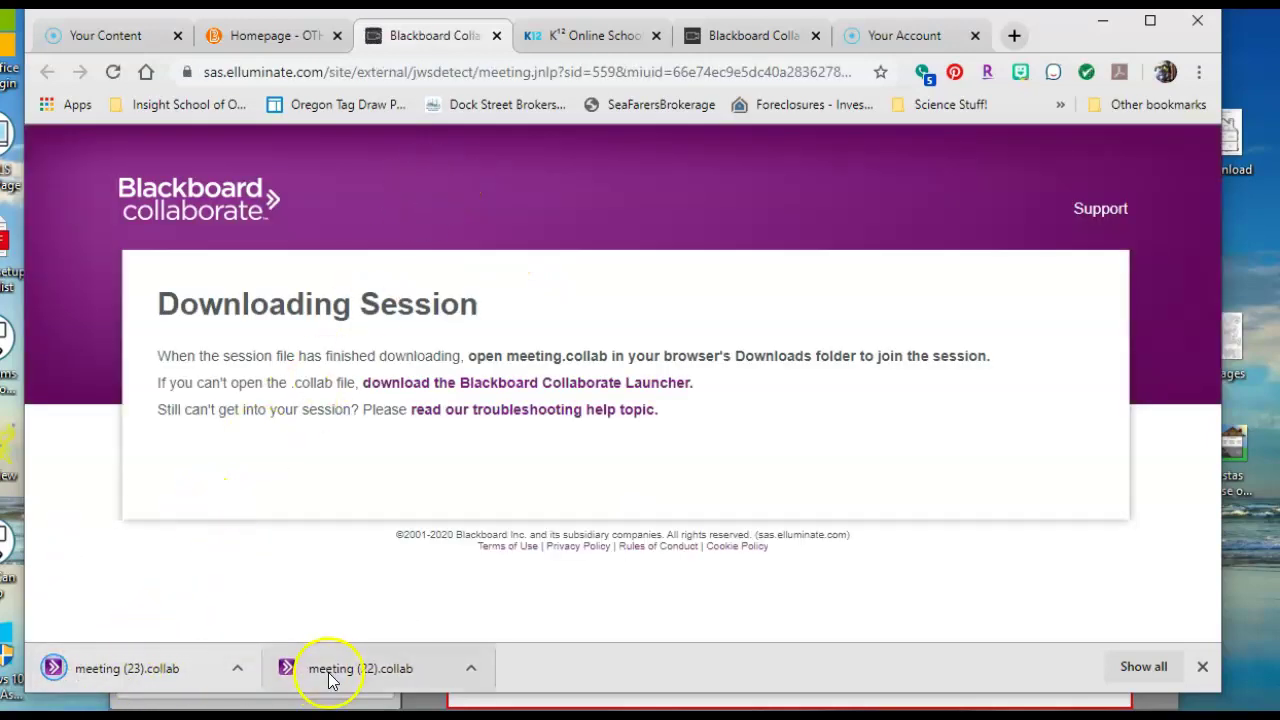
{"action": "left_click", "coordinate": [335, 666]}
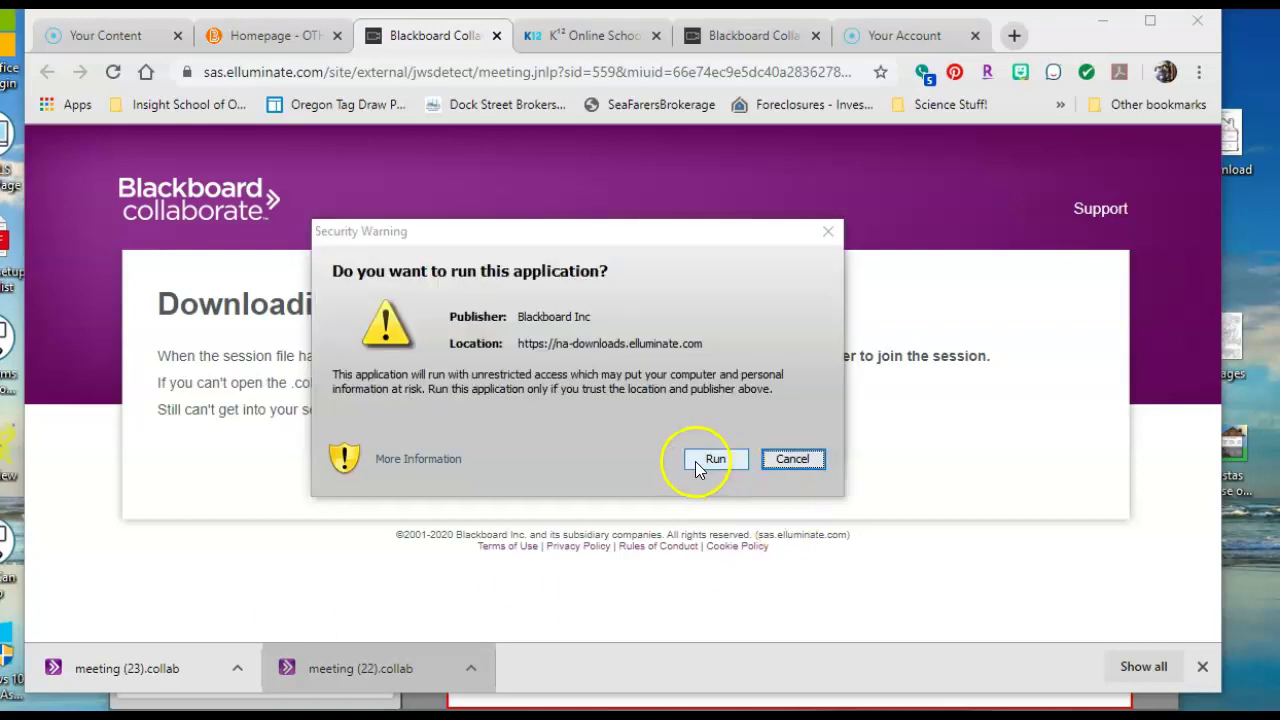
{"action": "left_click", "coordinate": [712, 459]}
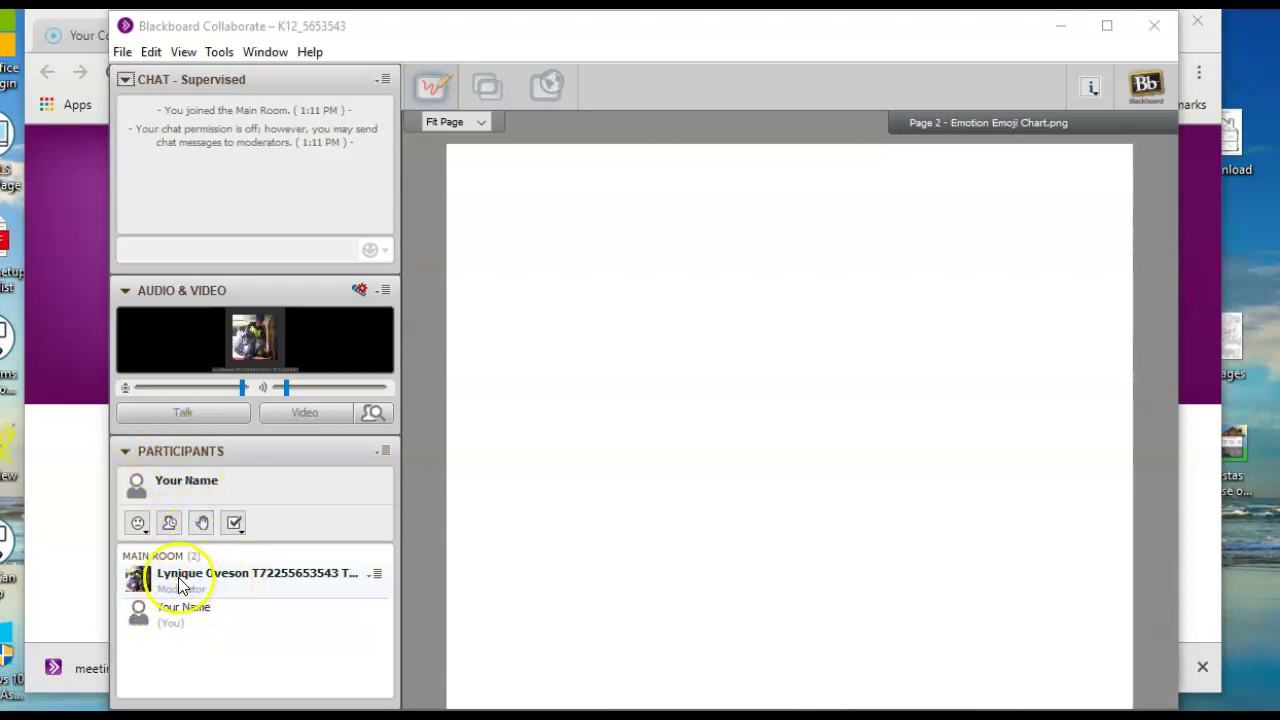
Show your own permissions in the participants list
{"action": "left_click", "coordinate": [389, 450]}
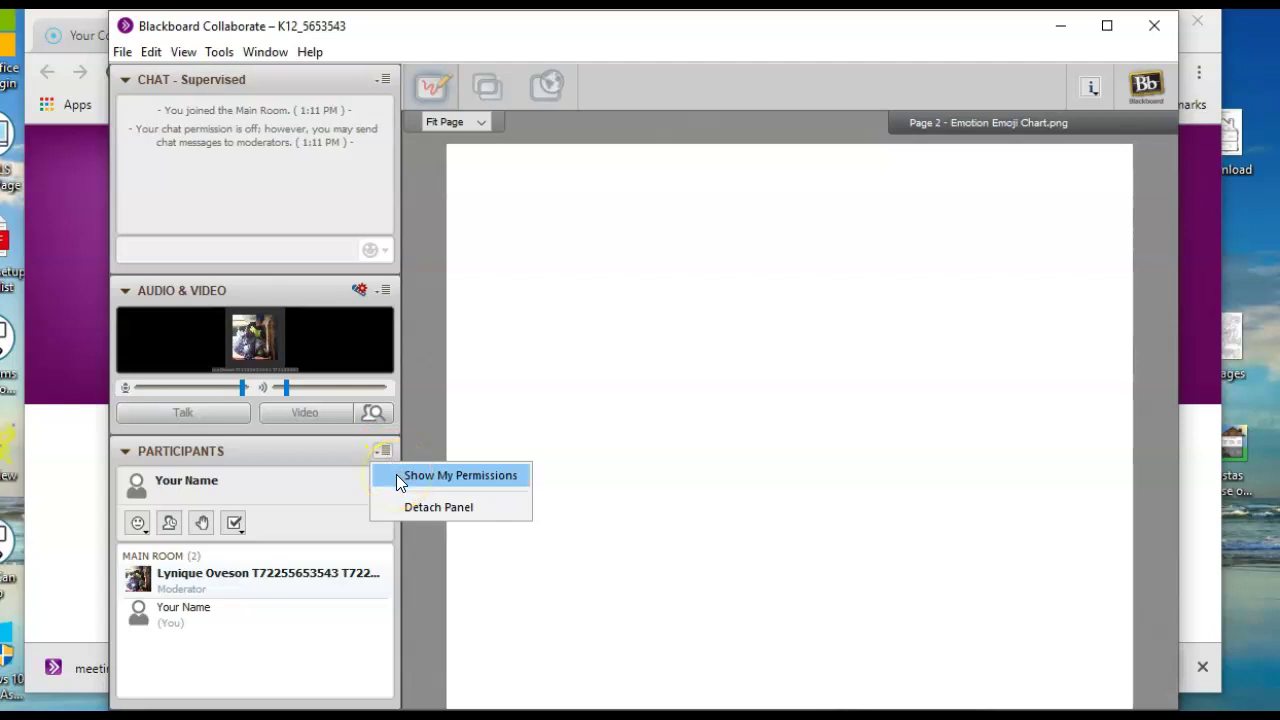
{"action": "left_click", "coordinate": [398, 478]}
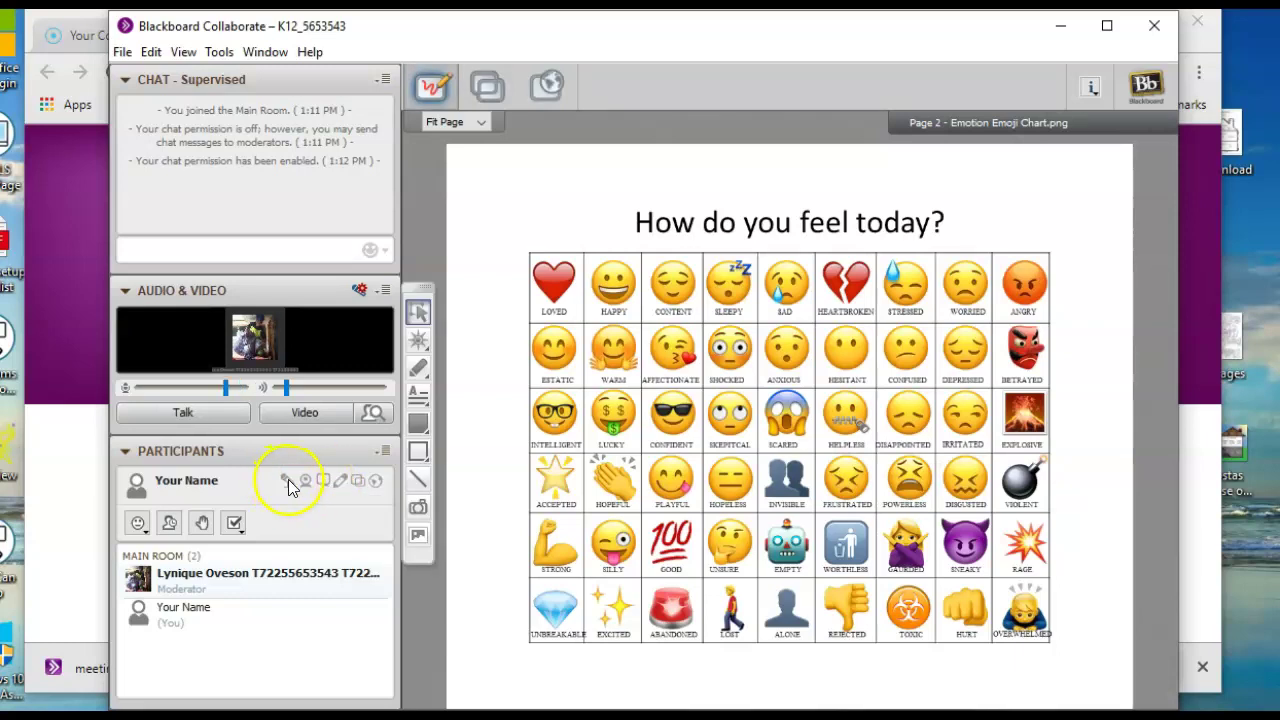
Test the microphone and webcam, enlarging the video area for the preview and restoring its size when finished
{"action": "left_click", "coordinate": [176, 416]}
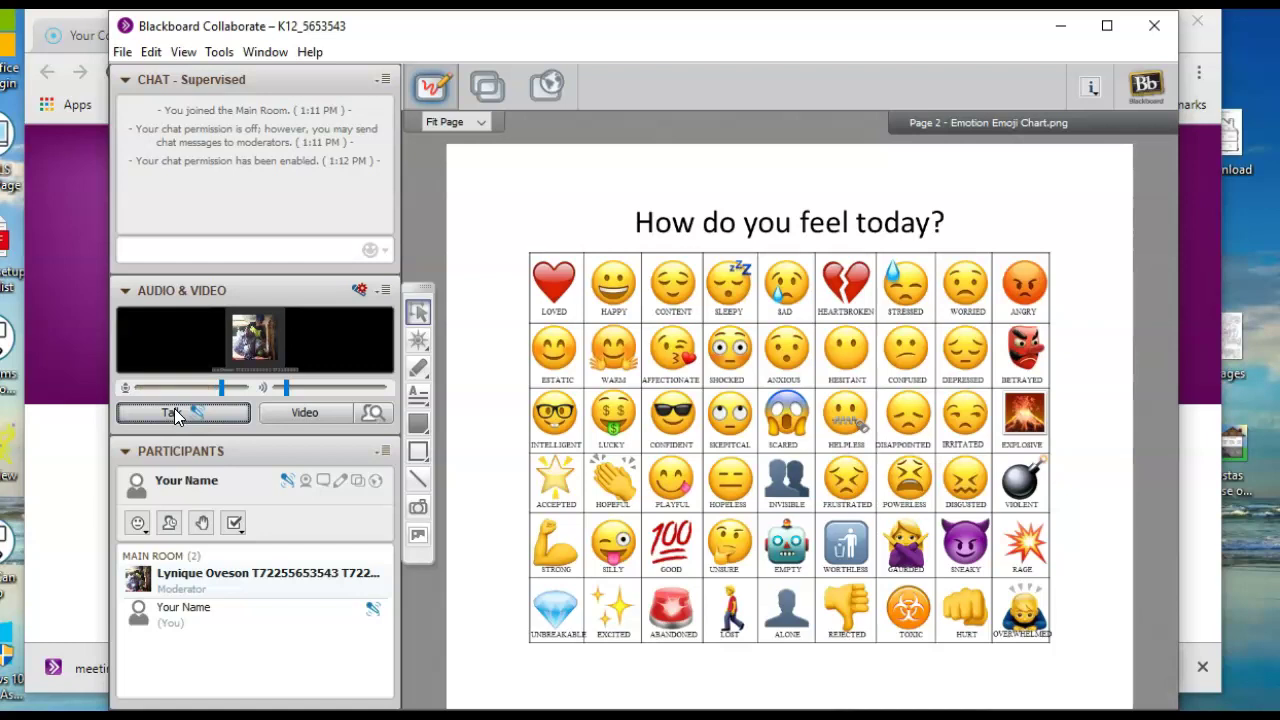
{"action": "left_click", "coordinate": [310, 413]}
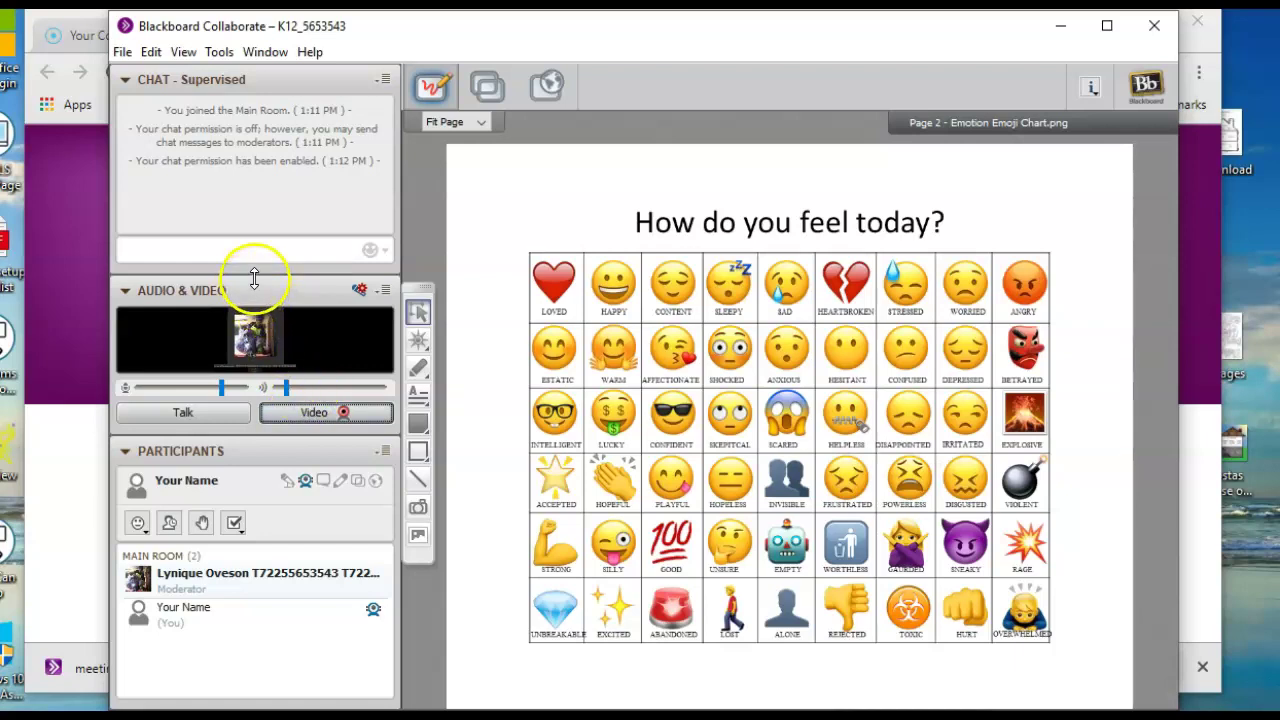
{"action": "left_click_drag", "start_coordinate": [254, 278], "coordinate": [243, 150]}
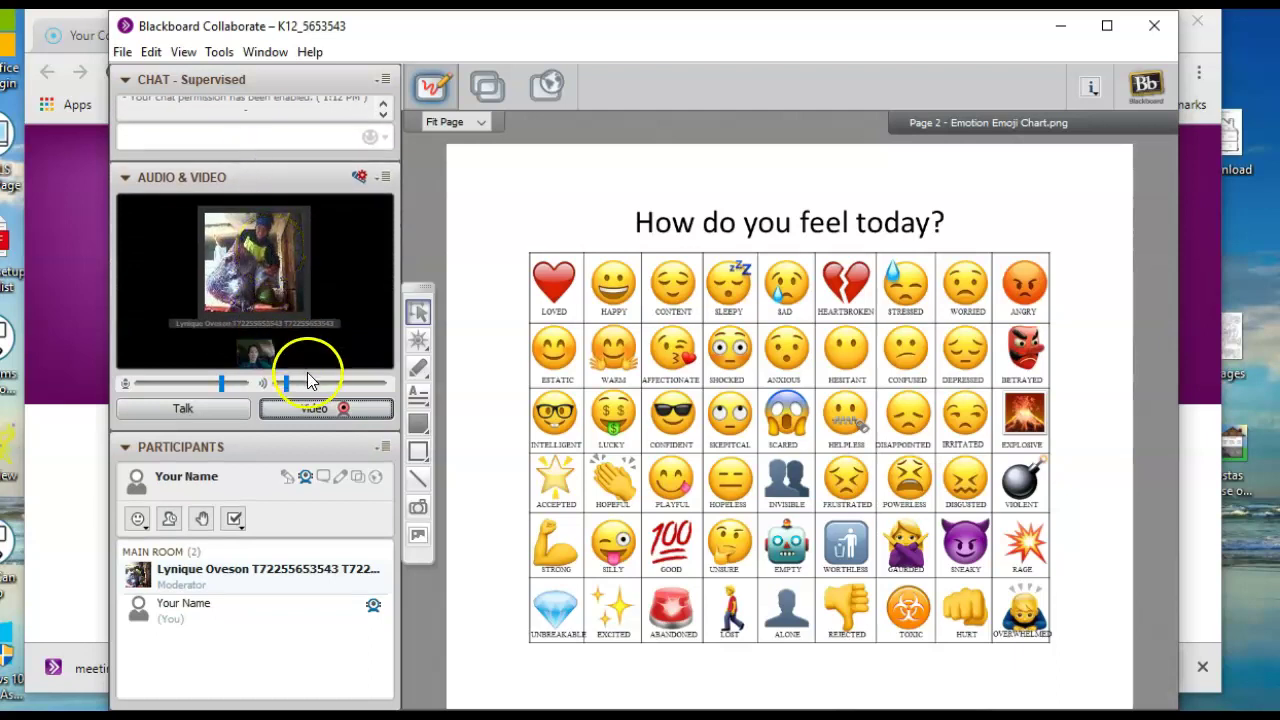
{"action": "left_click", "coordinate": [310, 405]}
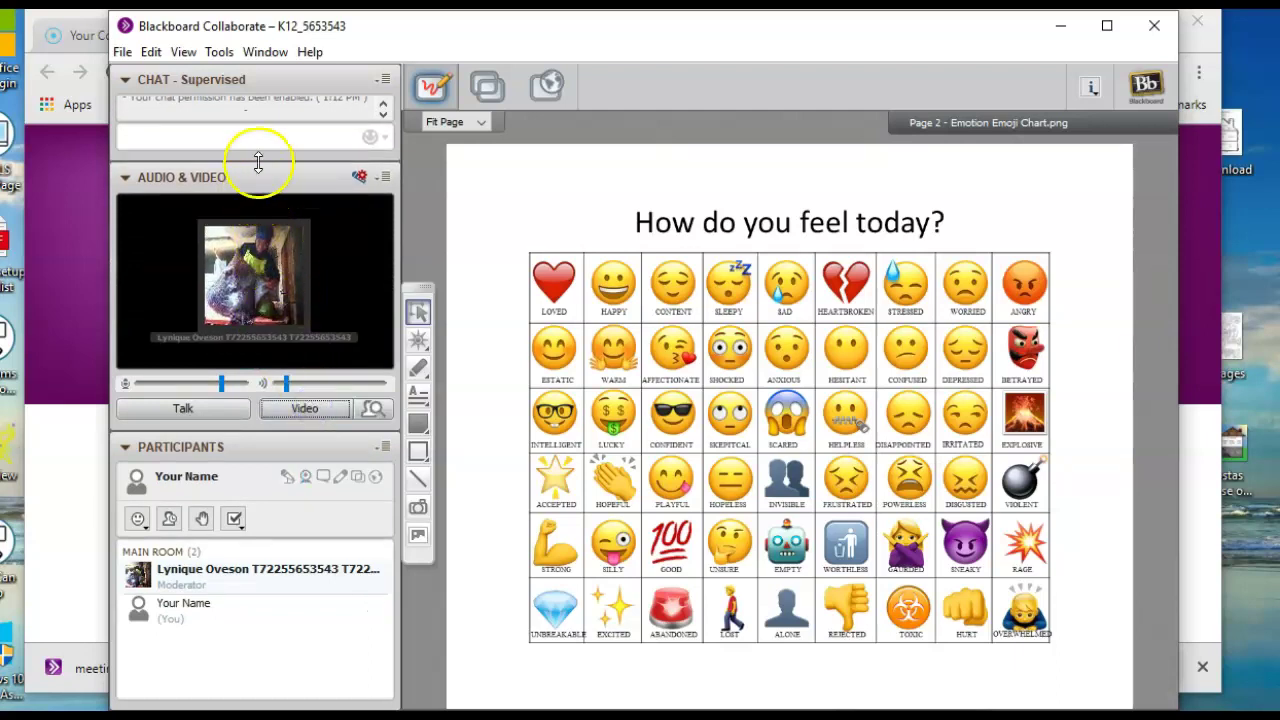
{"action": "left_click_drag", "start_coordinate": [257, 160], "coordinate": [265, 277]}
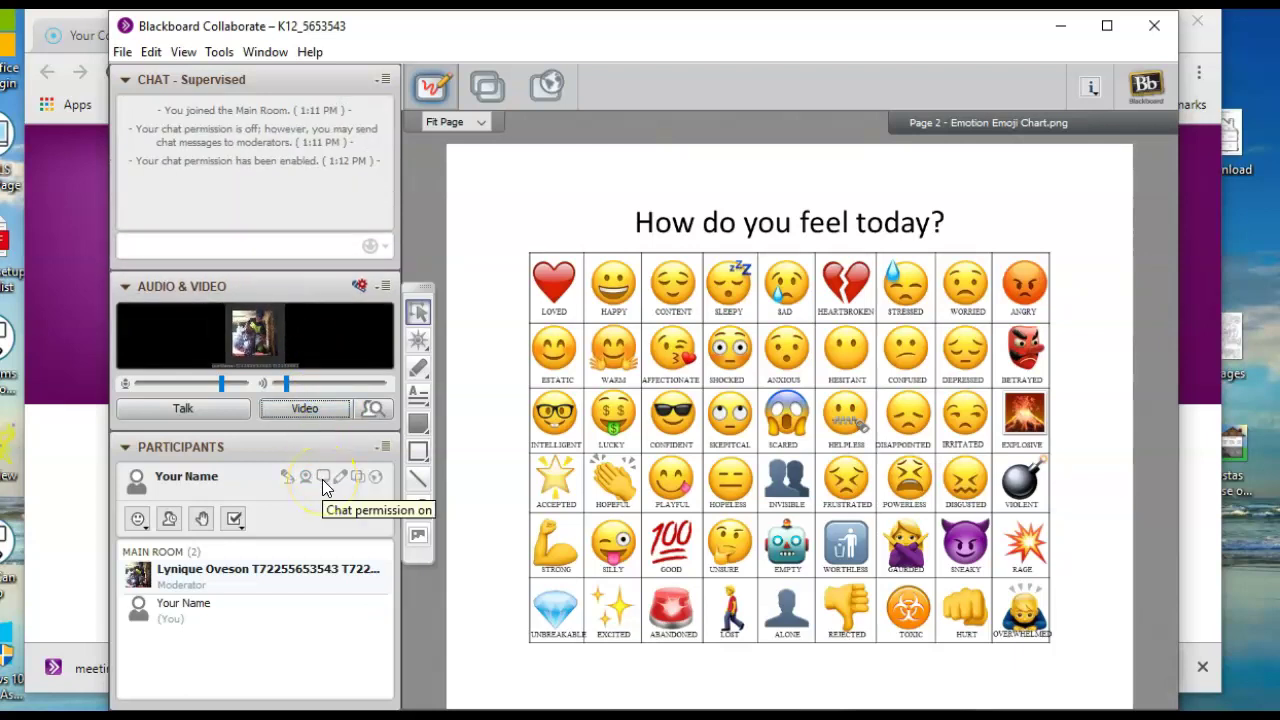
Send the message "Hello!" to the room chat
{"action": "left_click", "coordinate": [322, 478]}
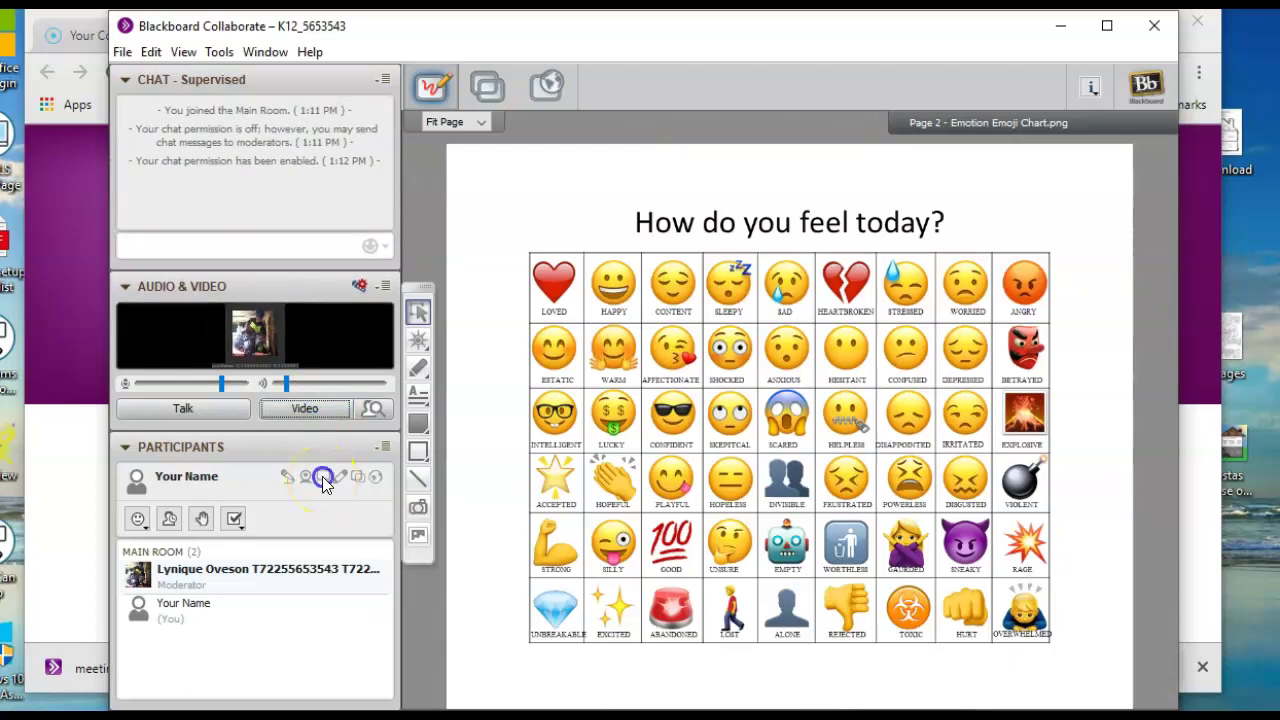
{"action": "left_click", "coordinate": [252, 252]}
{"action": "type", "text": "Hello!"}
{"action": "key", "text": "Return"}
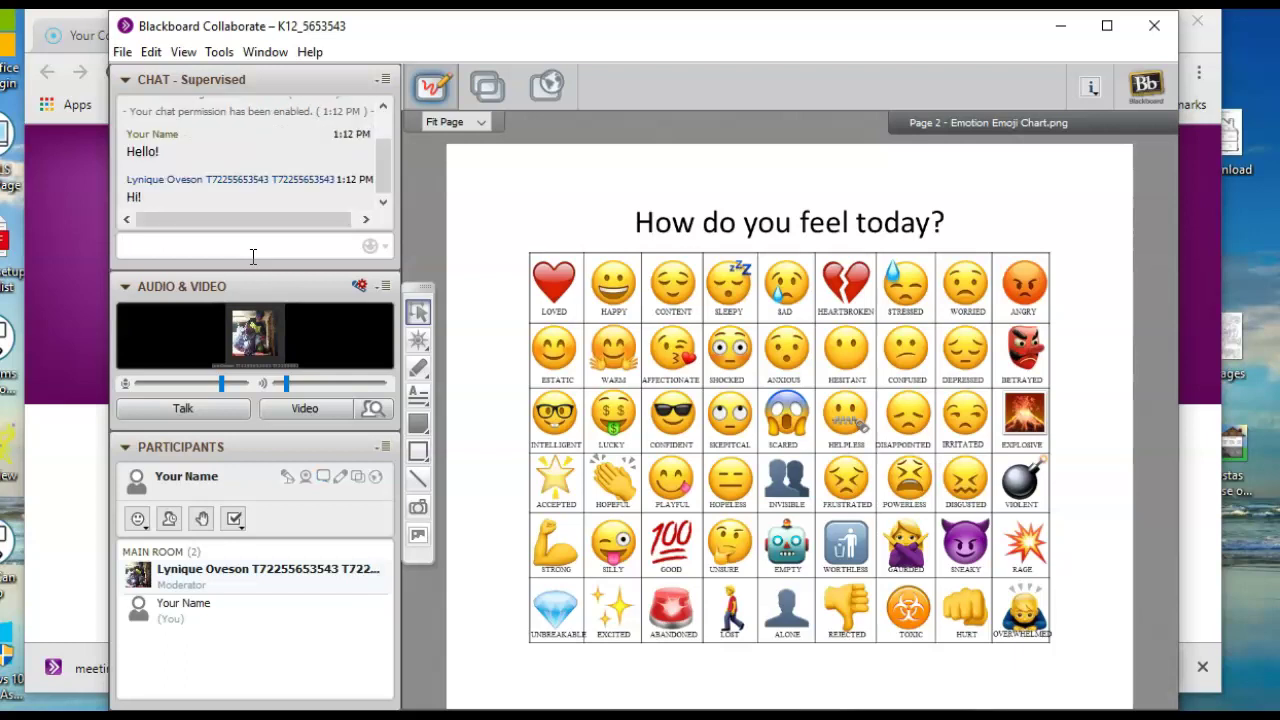
Send the moderator the private message "I have an A" and return to the room chat
{"action": "left_click", "coordinate": [233, 518]}
{"action": "left_click", "coordinate": [235, 565]}
{"action": "double_click", "coordinate": [193, 583]}
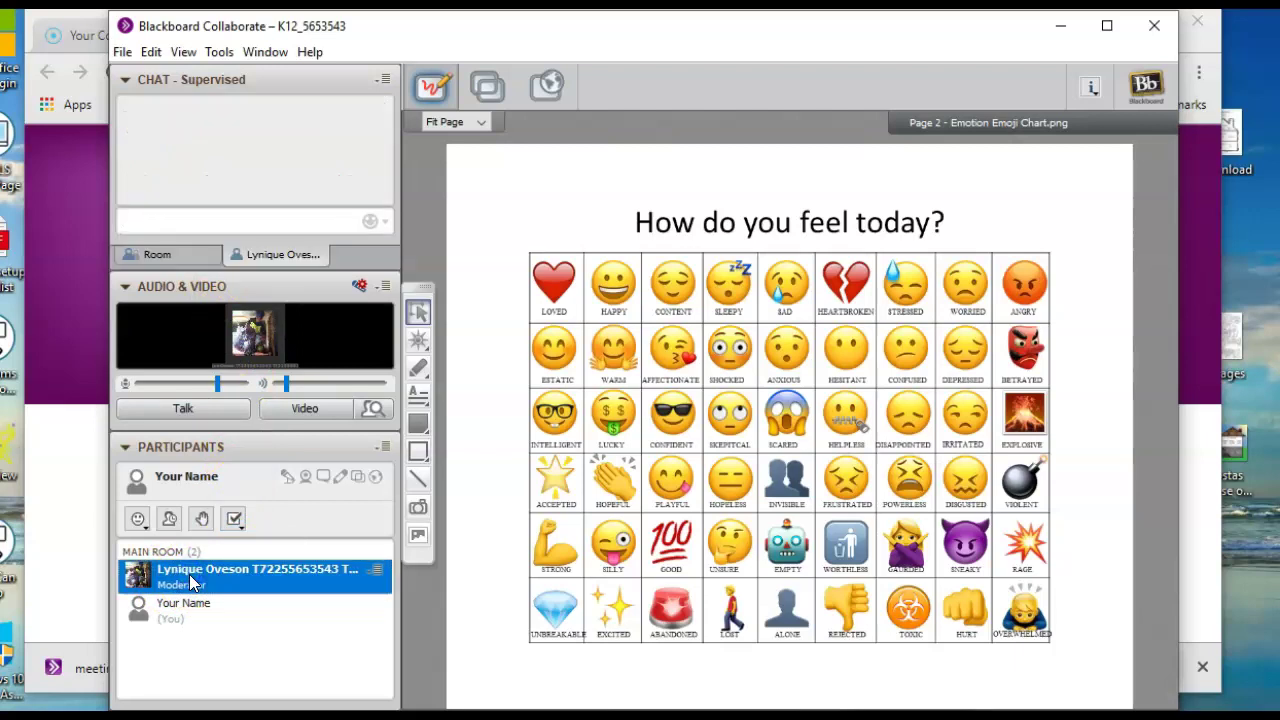
{"action": "type", "text": "I have an A"}
{"action": "key", "text": "Return"}
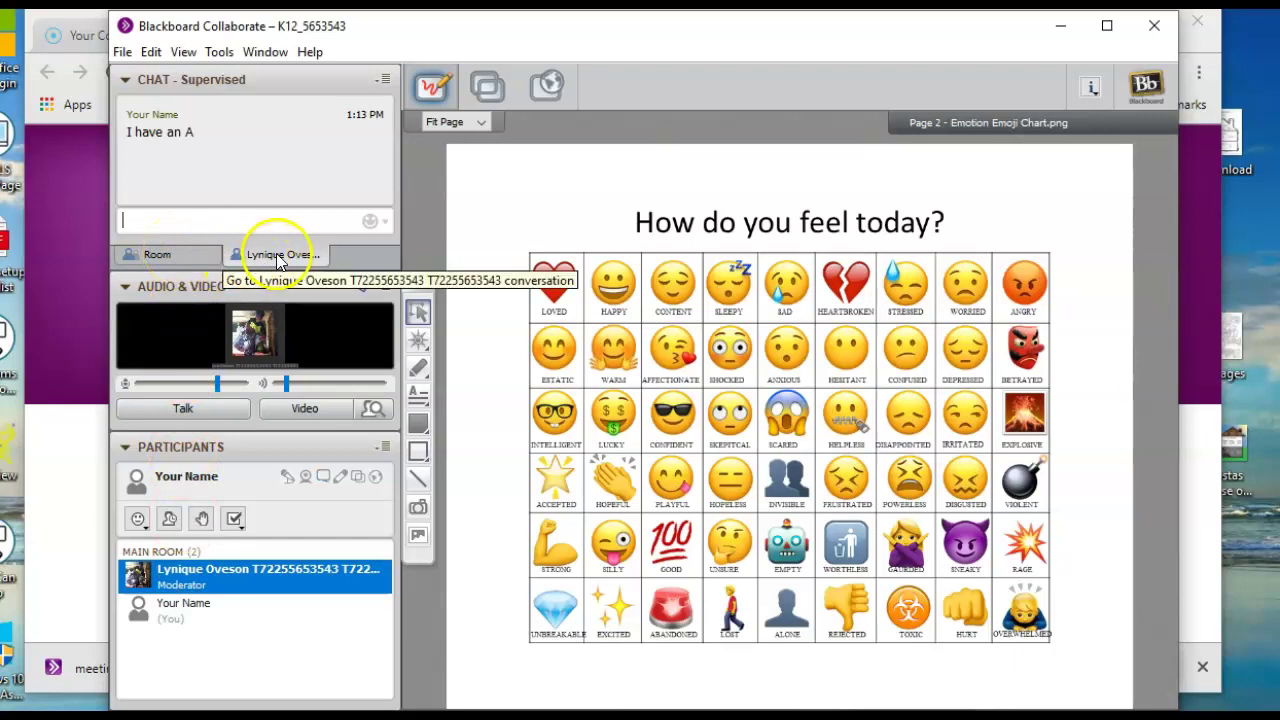
{"action": "left_click", "coordinate": [160, 253]}
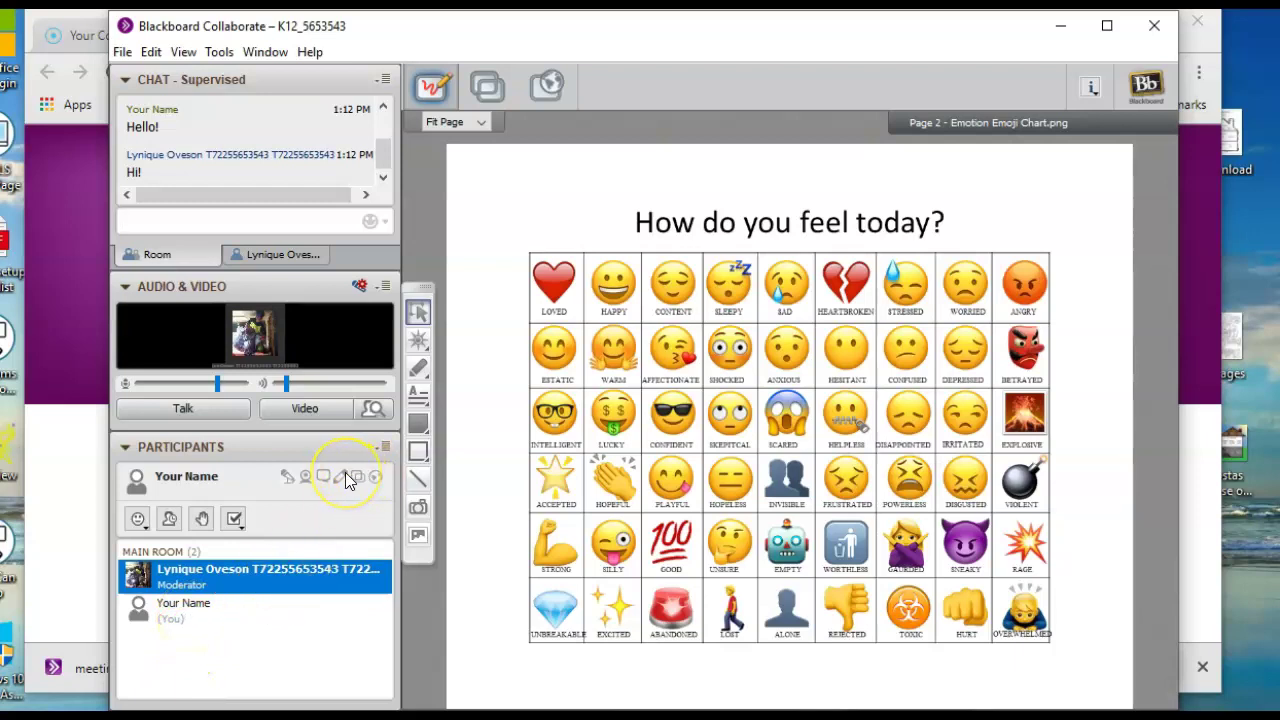
Place a right-pointing hand marker on the whiteboard beside the ESTATIC emoji
{"action": "left_click", "coordinate": [420, 315]}
{"action": "left_click_drag", "start_coordinate": [486, 202], "coordinate": [690, 356]}
{"action": "left_click", "coordinate": [422, 342]}
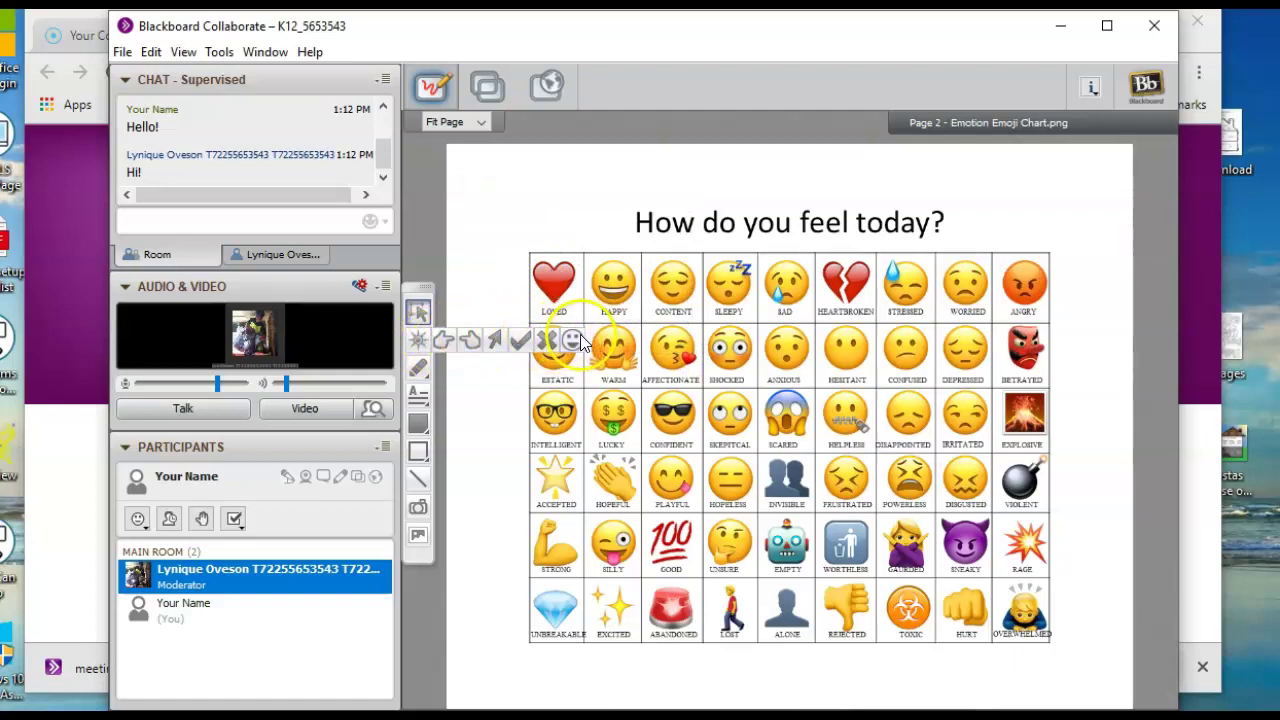
{"action": "left_click", "coordinate": [442, 340]}
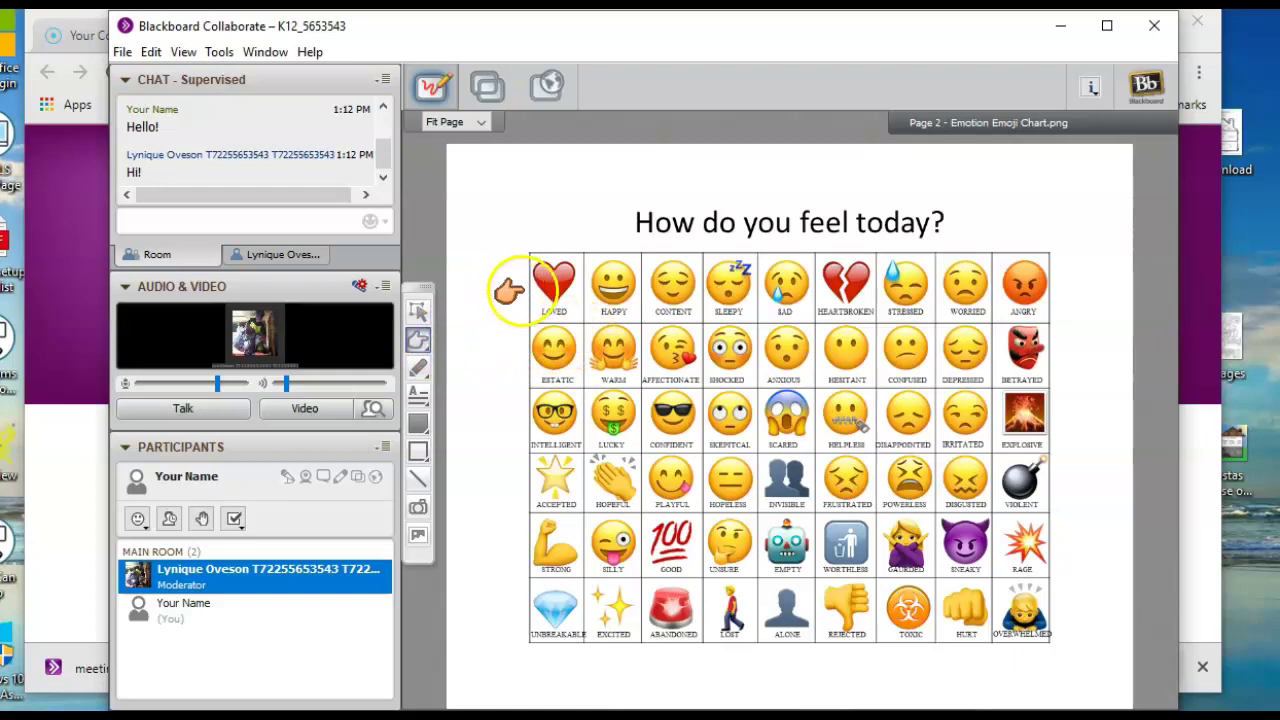
{"action": "left_click", "coordinate": [515, 355]}
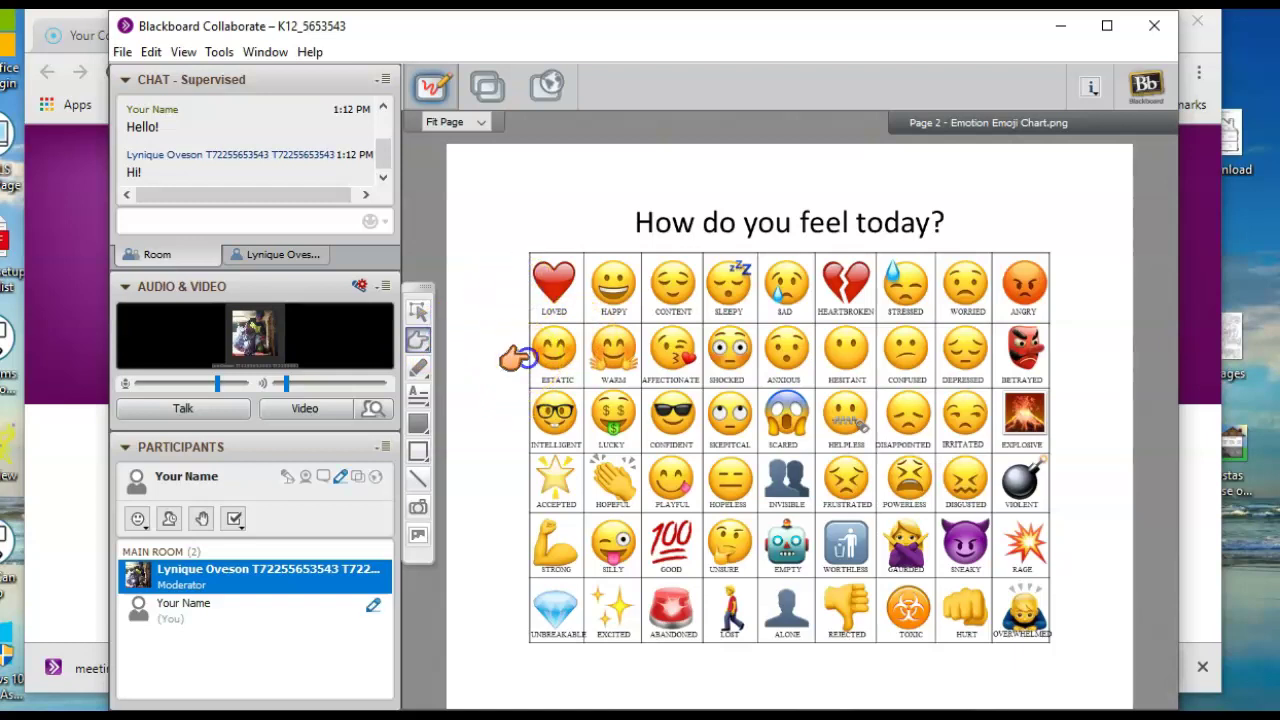
Switch the whiteboard marker to the smiley face and place it on the LOVED label
{"action": "left_click", "coordinate": [418, 340]}
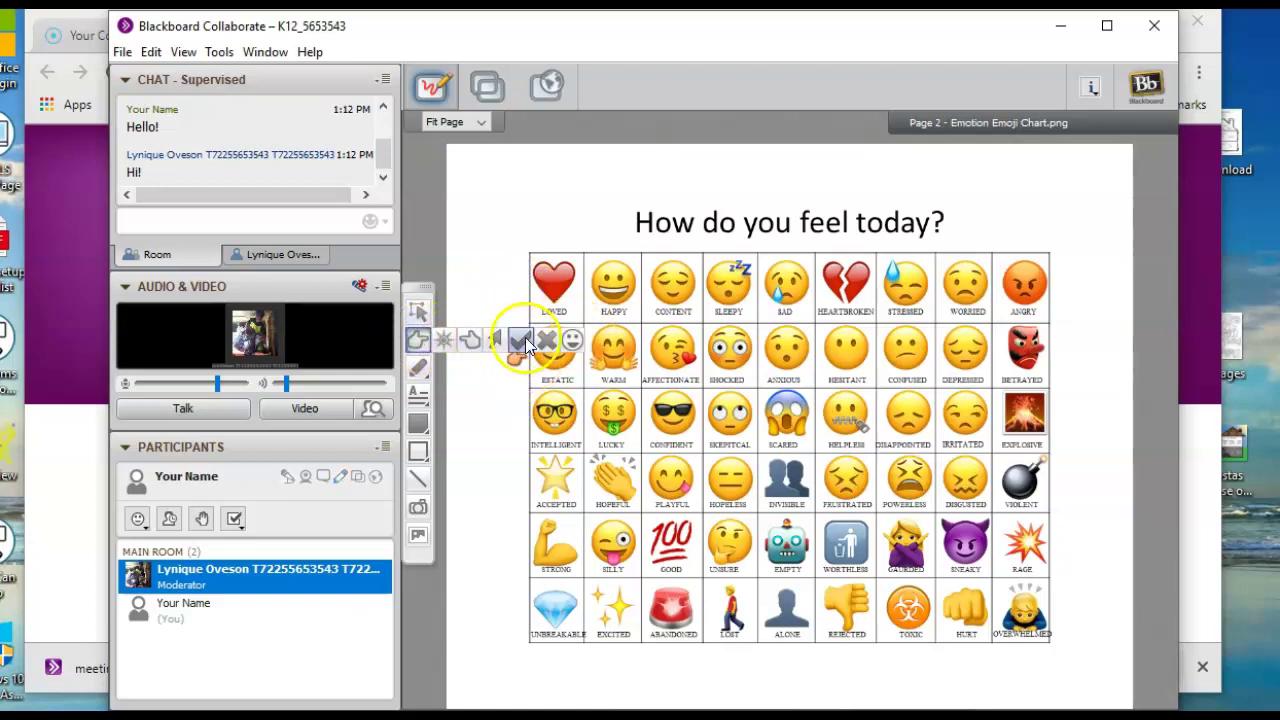
{"action": "left_click", "coordinate": [572, 340]}
{"action": "left_click", "coordinate": [567, 305]}
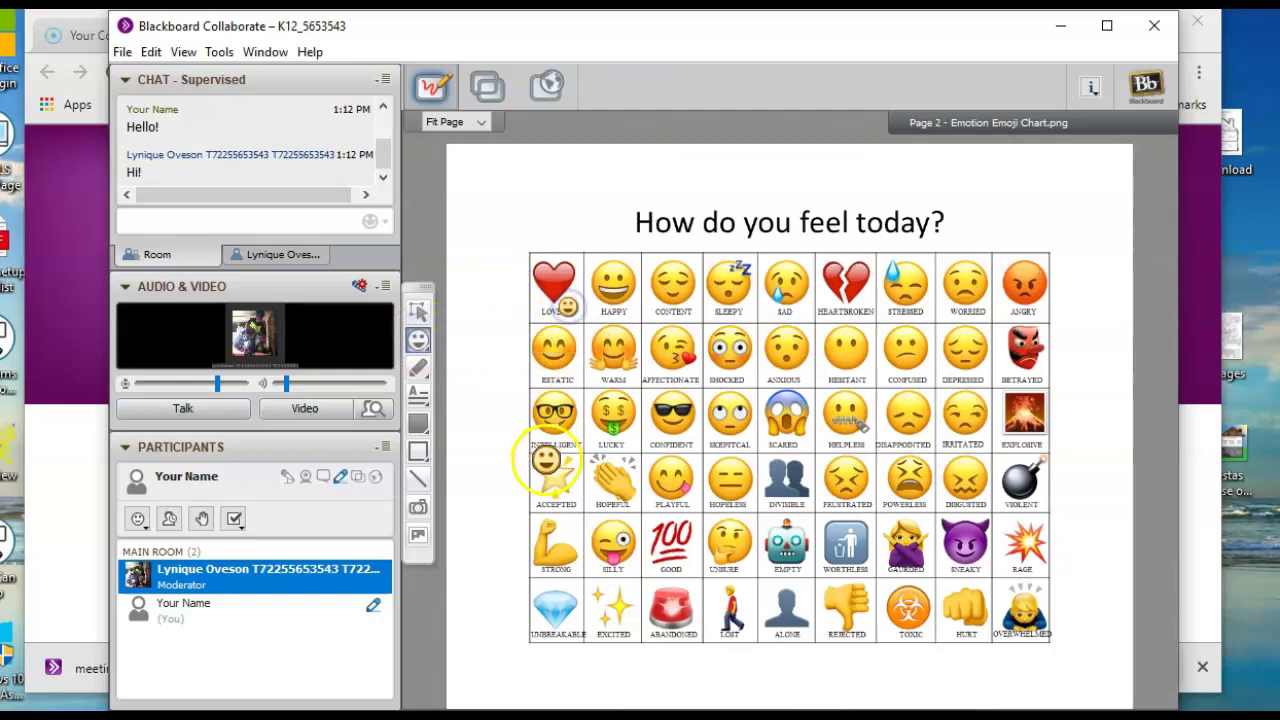
Draw a small black freehand mark with the Pencil tool beside the ESTATIC emoji
{"action": "left_click", "coordinate": [422, 368]}
{"action": "left_click", "coordinate": [428, 357]}
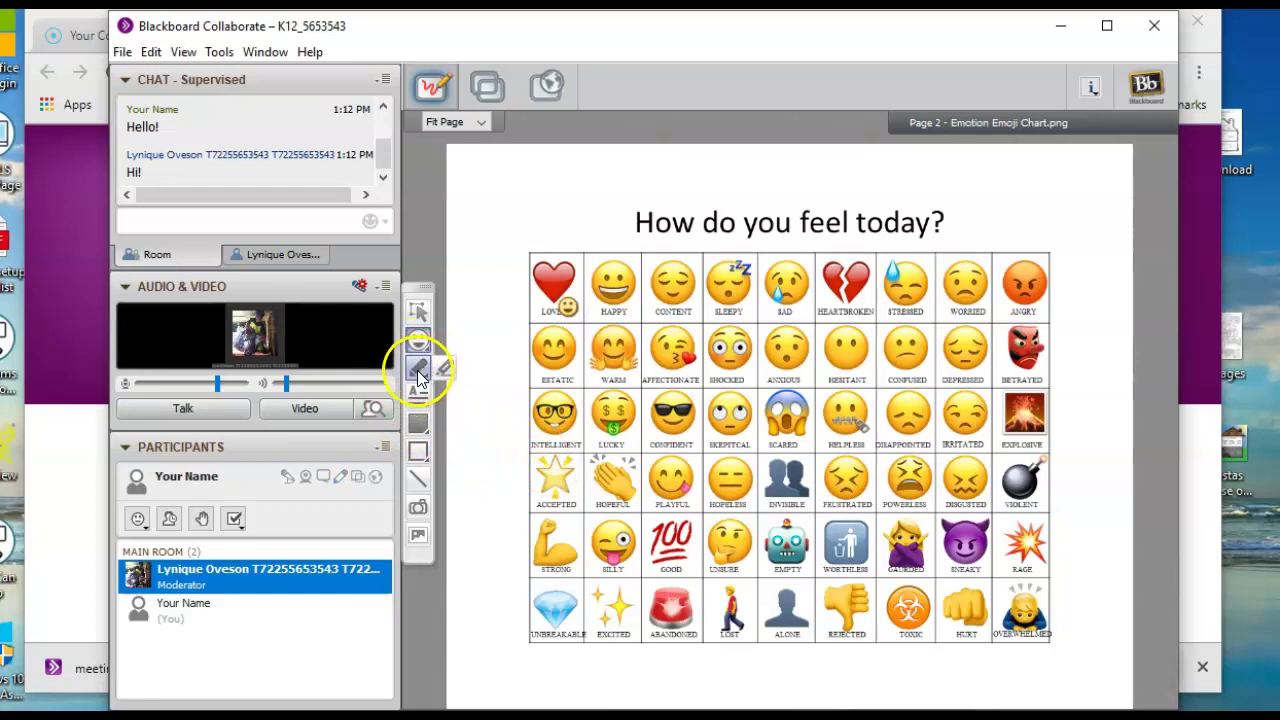
{"action": "left_click", "coordinate": [420, 366]}
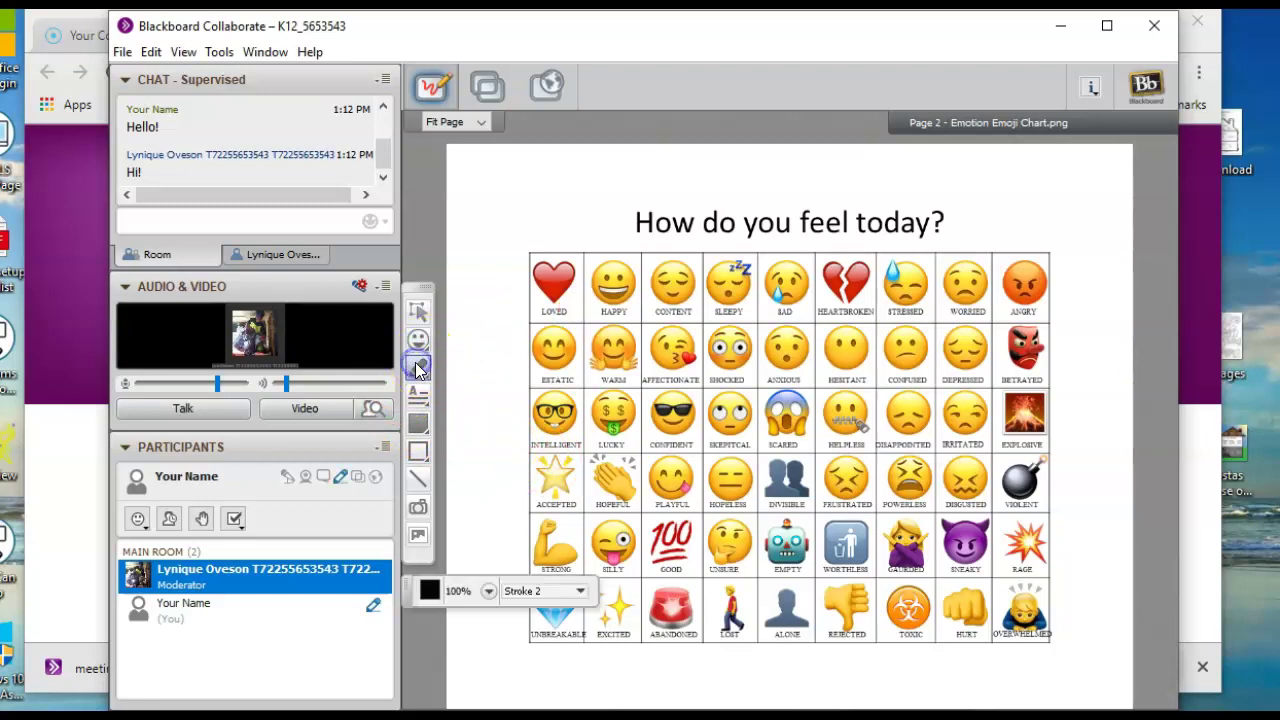
{"action": "mouse_move", "coordinate": [476, 342]}
{"action": "left_mouse_down"}
{"action": "mouse_move", "coordinate": [480, 329]}
{"action": "mouse_move", "coordinate": [480, 378]}
{"action": "left_mouse_up"}
Set the pencil colour to teal, draw a squiggle beside the black mark, and circle the LOVED emoji
{"action": "left_click", "coordinate": [429, 590]}
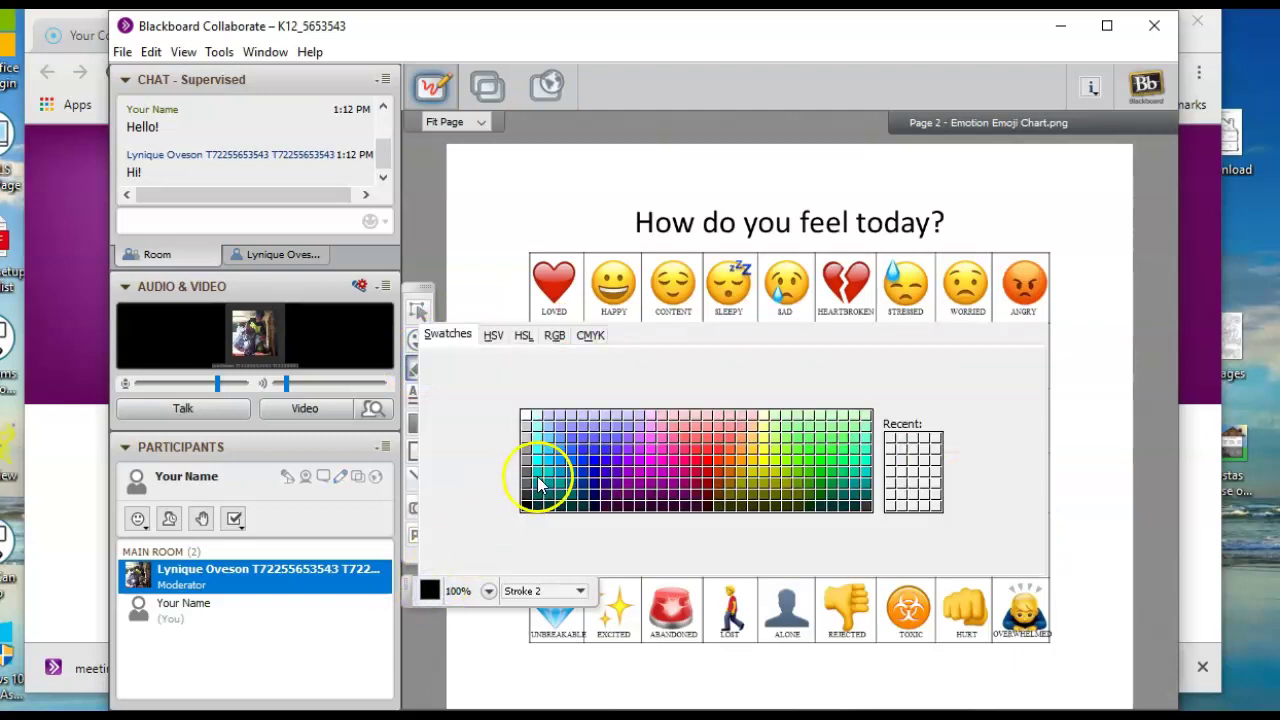
{"action": "left_click", "coordinate": [535, 486]}
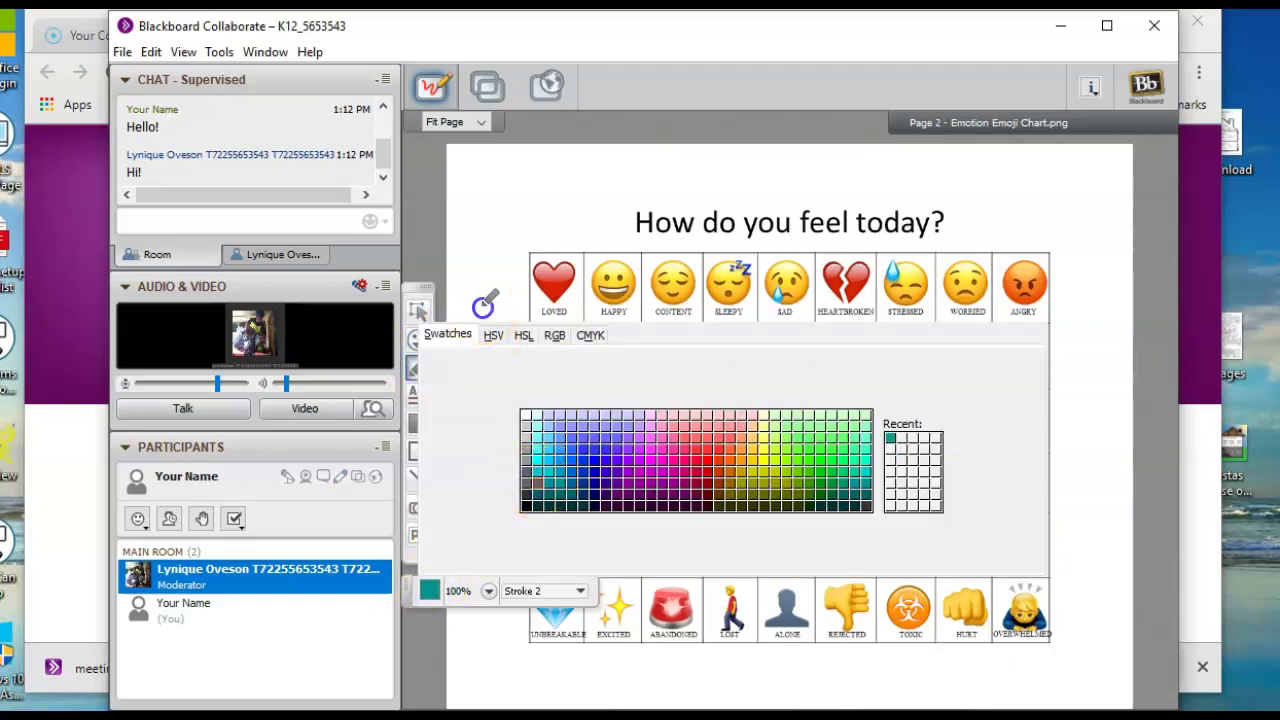
{"action": "left_click_drag", "start_coordinate": [486, 340], "coordinate": [460, 355]}
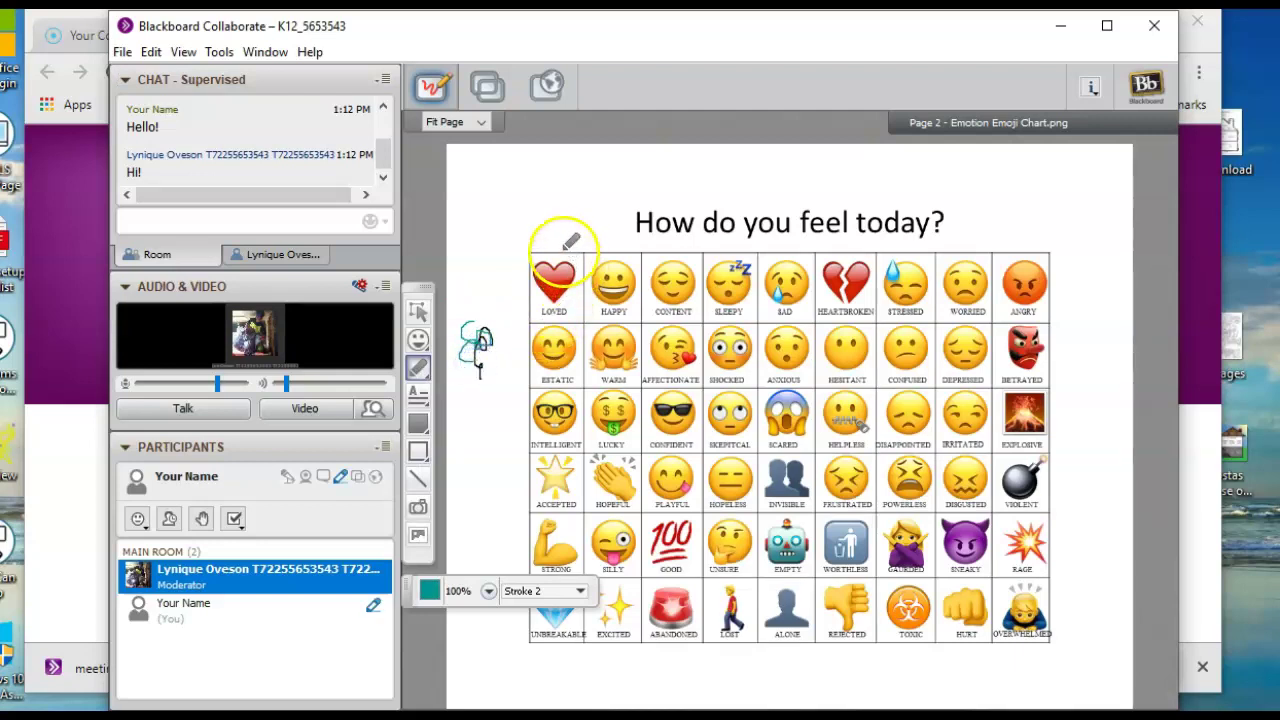
{"action": "mouse_move", "coordinate": [563, 250]}
{"action": "left_mouse_down"}
{"action": "mouse_move", "coordinate": [508, 273]}
{"action": "mouse_move", "coordinate": [583, 297]}
{"action": "mouse_move", "coordinate": [569, 240]}
{"action": "mouse_move", "coordinate": [520, 262]}
{"action": "left_mouse_up"}
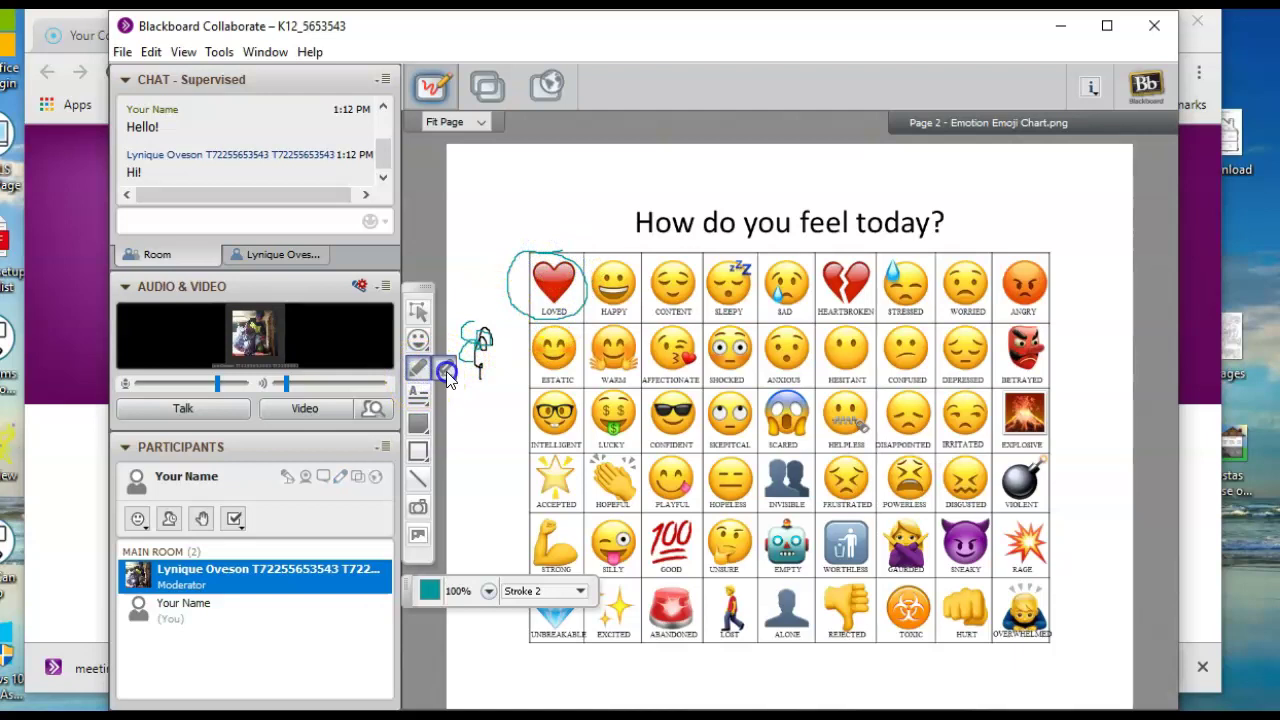
Highlight the INTELLIGENT label on the emoji chart with the Highlighter tool set to magenta
{"action": "left_click", "coordinate": [446, 377]}
{"action": "left_click", "coordinate": [429, 590]}
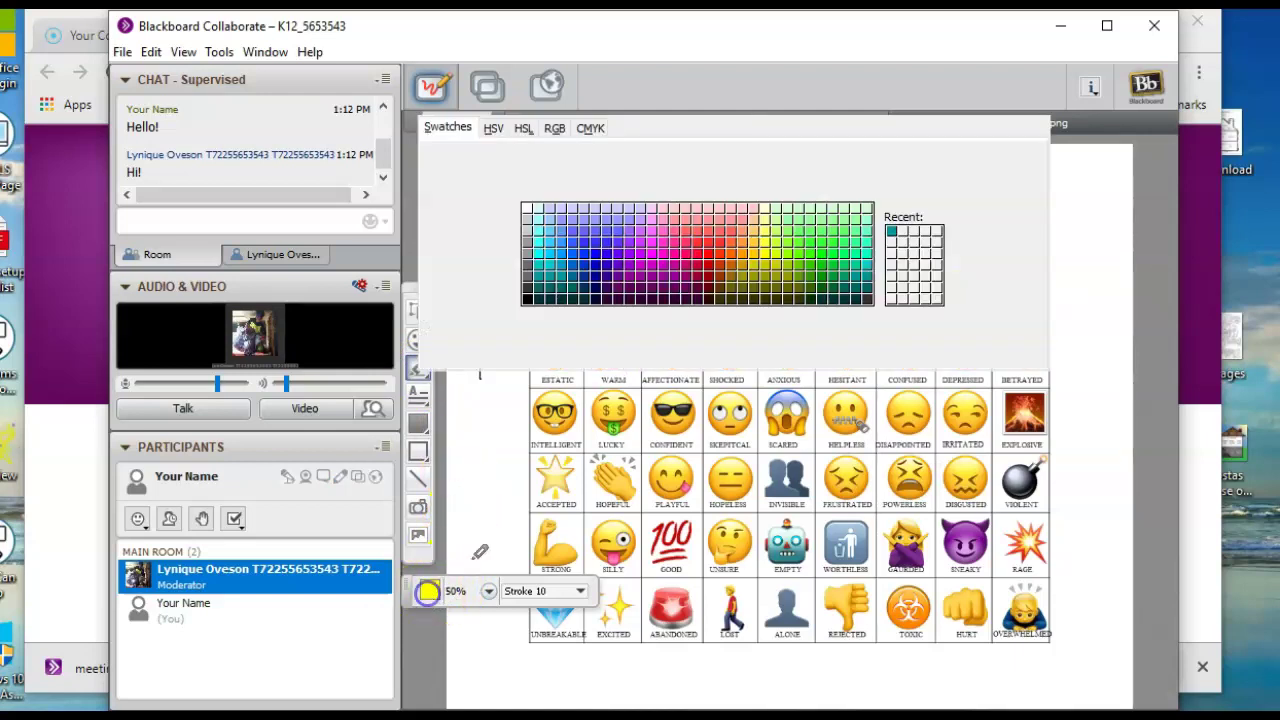
{"action": "left_click", "coordinate": [664, 258]}
{"action": "left_click", "coordinate": [508, 472]}
{"action": "left_click_drag", "start_coordinate": [522, 446], "coordinate": [592, 446]}
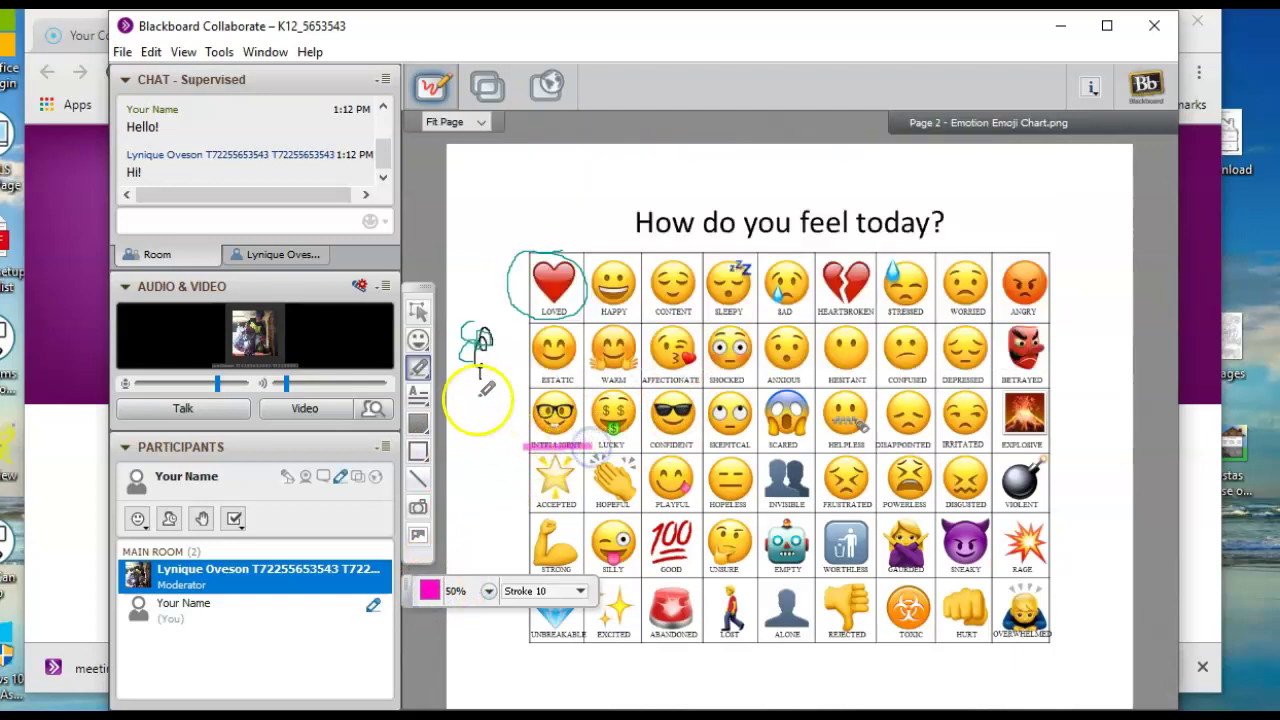
Add a text box reading "Hello!" on the whiteboard, above the LOVED emoji and beside the title
{"action": "left_click", "coordinate": [417, 399]}
{"action": "left_click", "coordinate": [419, 398]}
{"action": "left_click_drag", "start_coordinate": [493, 160], "coordinate": [627, 240]}
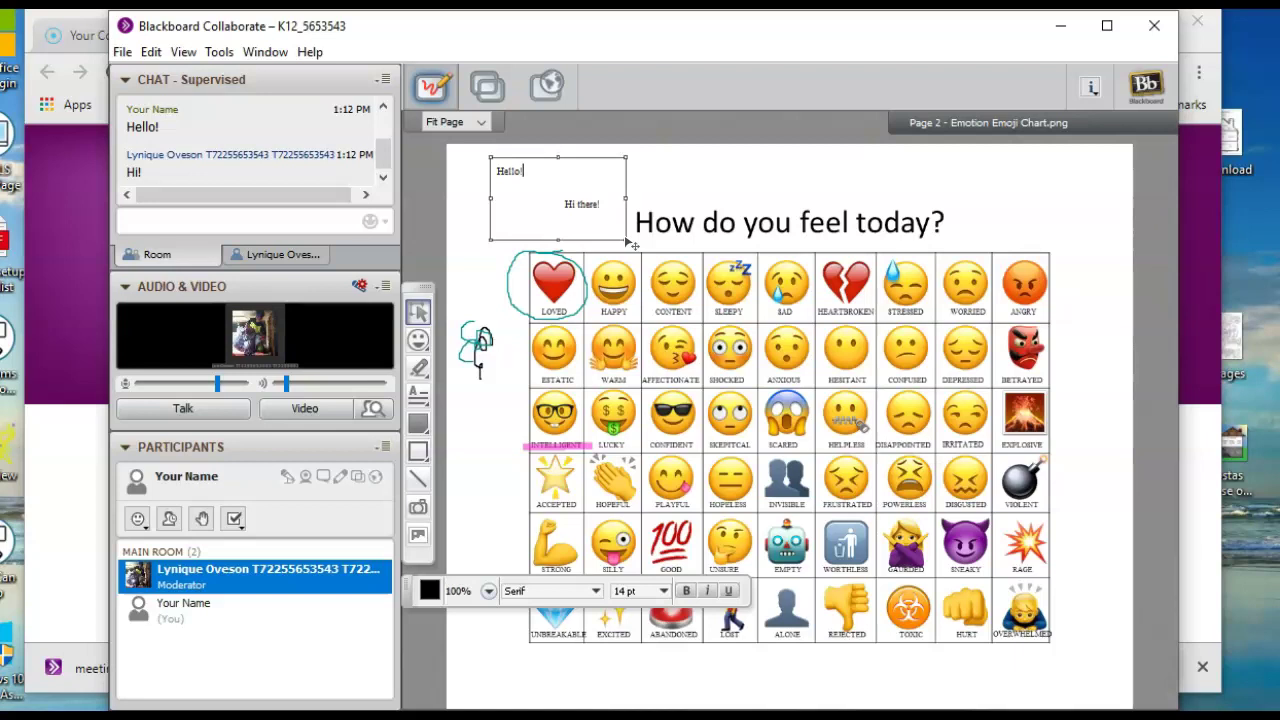
{"action": "right_click", "coordinate": [660, 177]}
{"action": "left_click", "coordinate": [477, 270]}
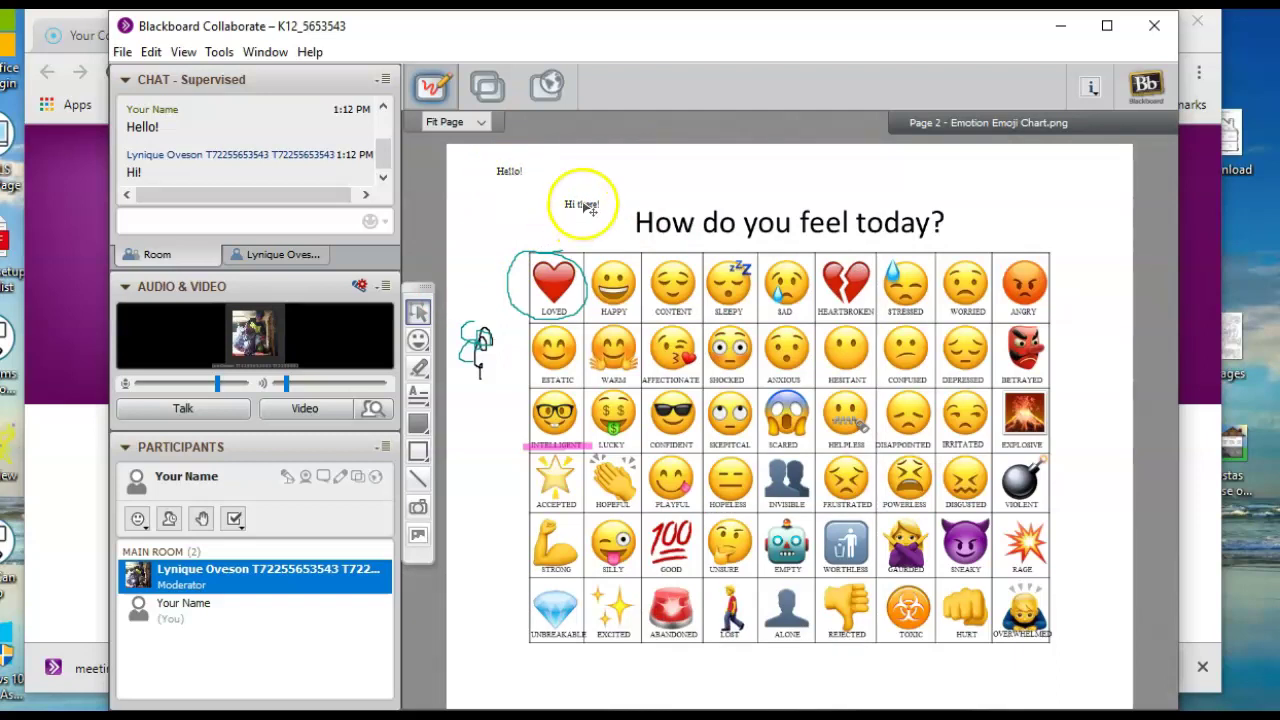
Check who created the "Hi there!" and "Hello!" text boxes on the whiteboard
{"action": "left_click", "coordinate": [582, 203]}
{"action": "right_click", "coordinate": [582, 204]}
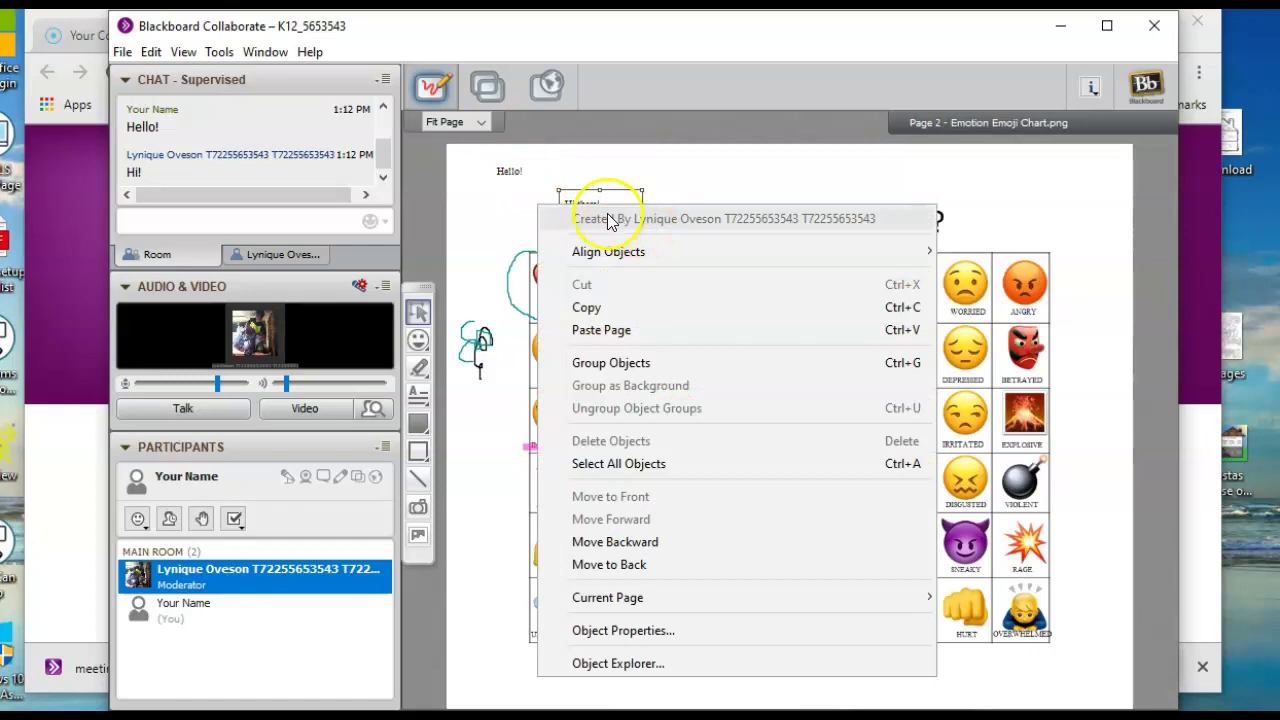
{"action": "left_click", "coordinate": [509, 166]}
{"action": "right_click", "coordinate": [509, 172]}
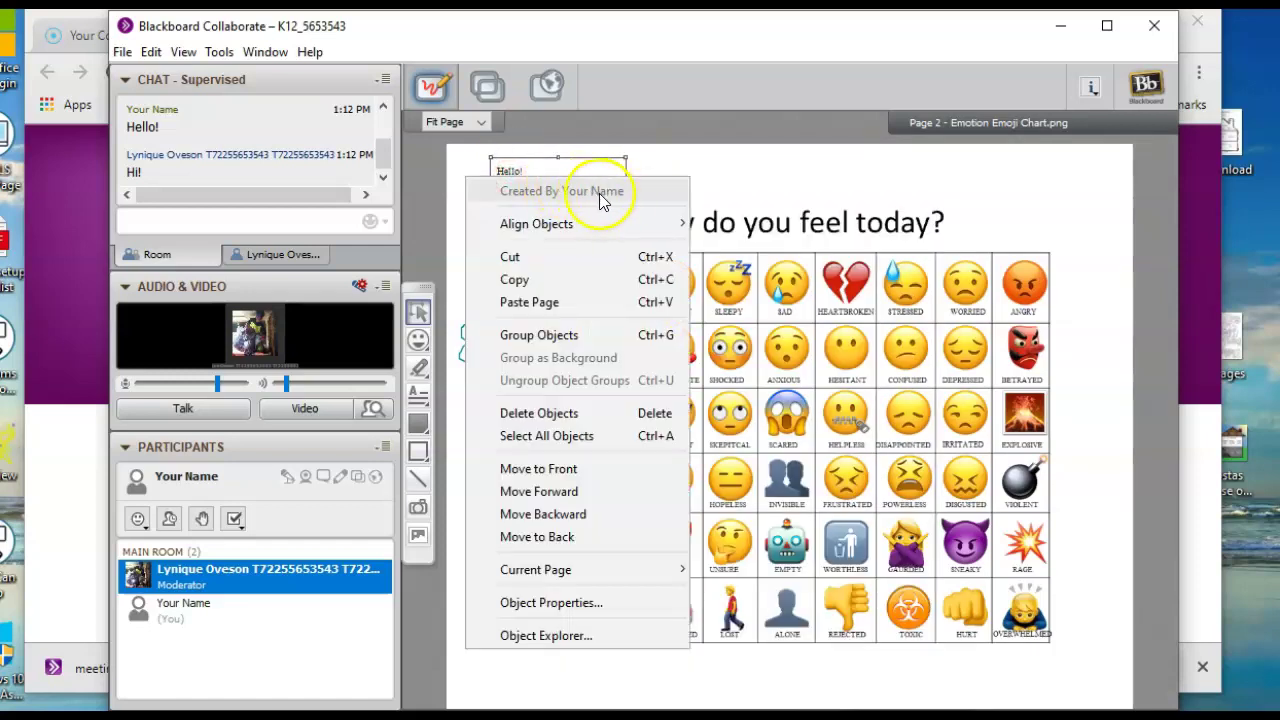
{"action": "left_click", "coordinate": [459, 164]}
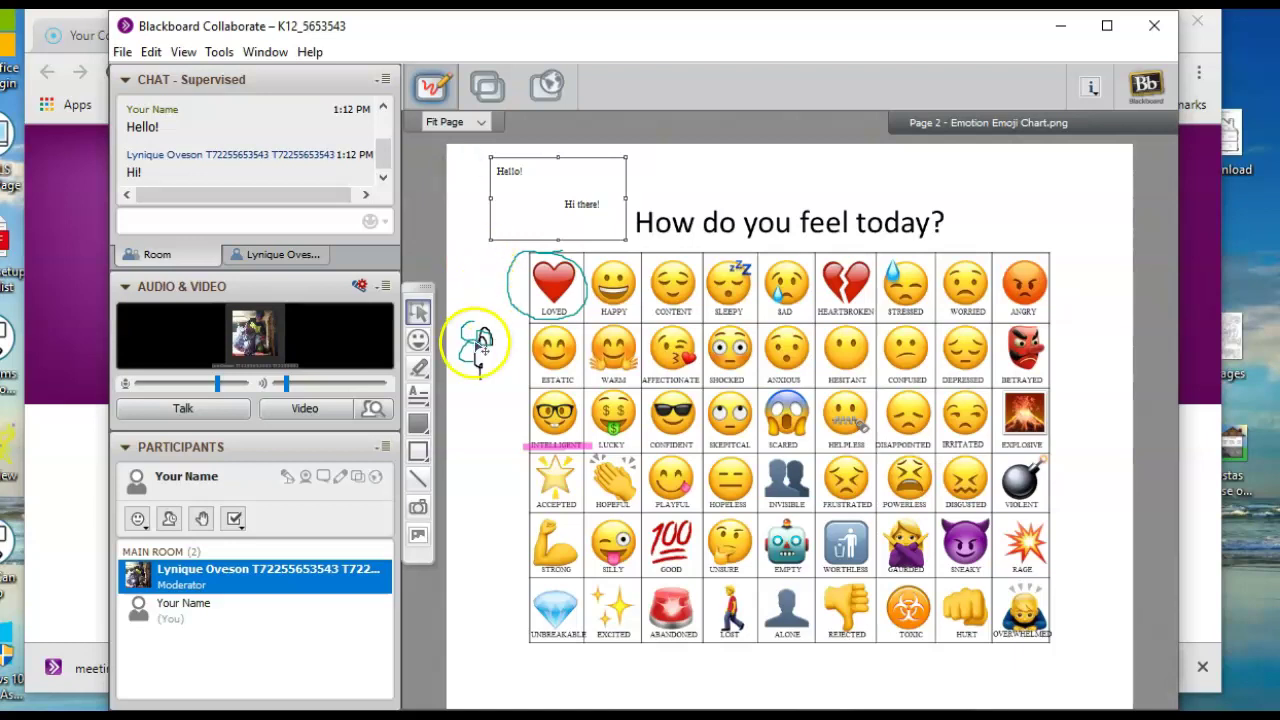
Draw three unfilled black rectangles: one in the blank margin beside the emoji chart, one around INTELLIGENT and one around ANXIOUS
{"action": "left_click", "coordinate": [412, 424]}
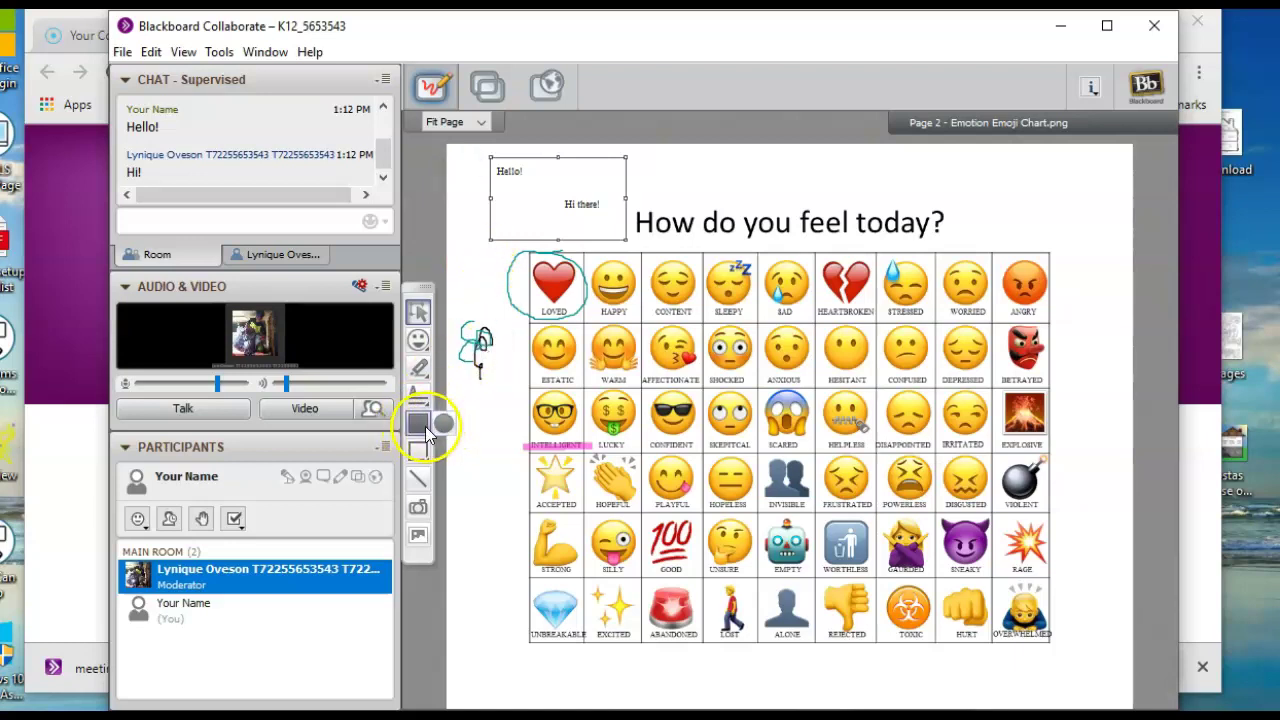
{"action": "left_click", "coordinate": [426, 463]}
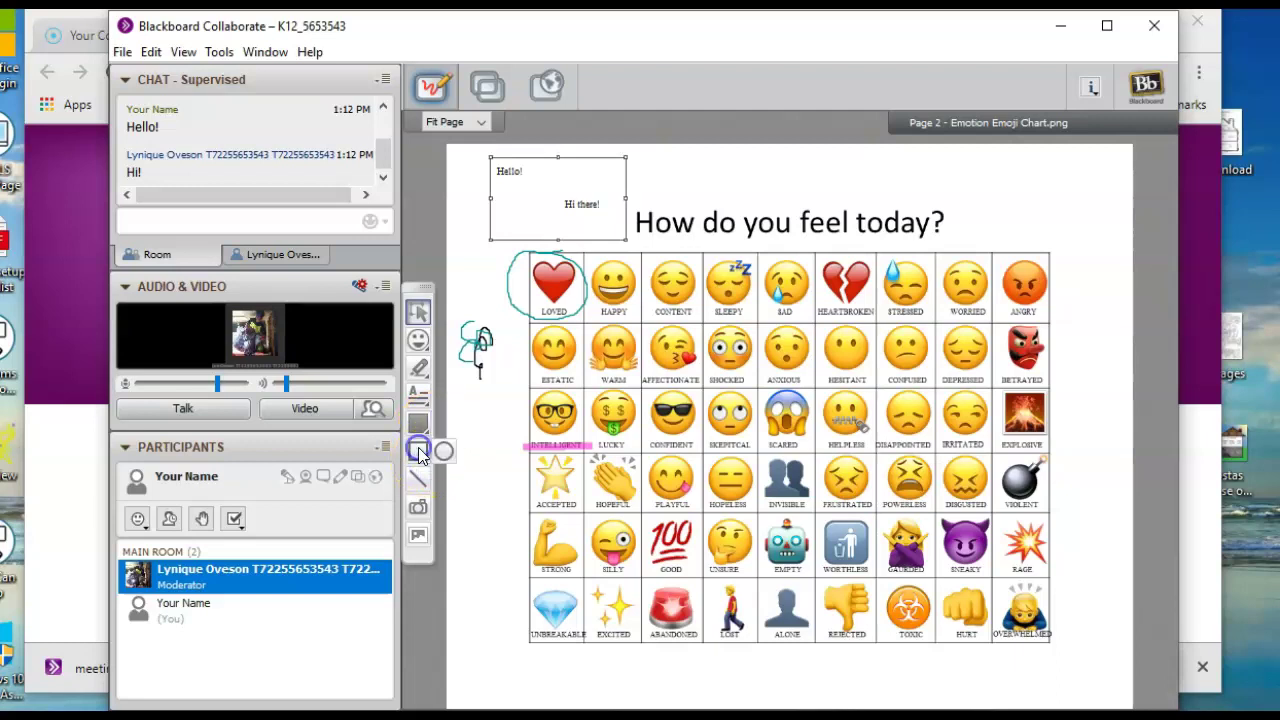
{"action": "left_click", "coordinate": [445, 453]}
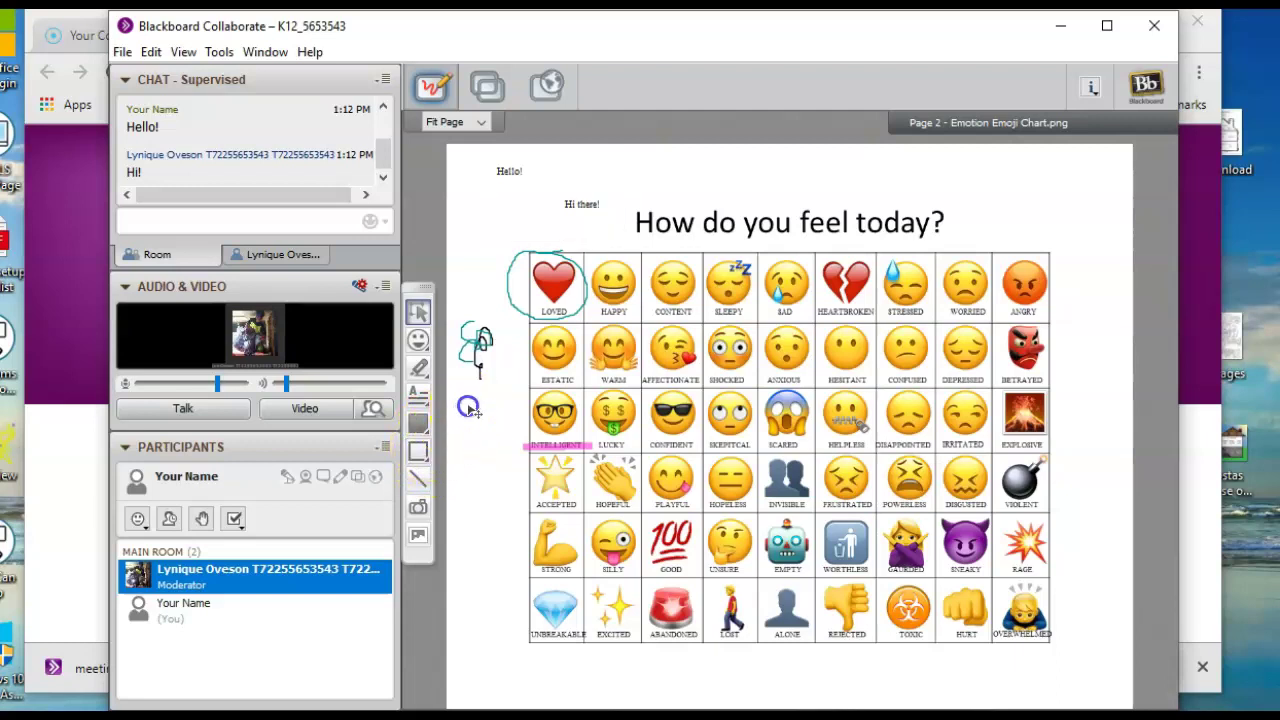
{"action": "left_click", "coordinate": [407, 455]}
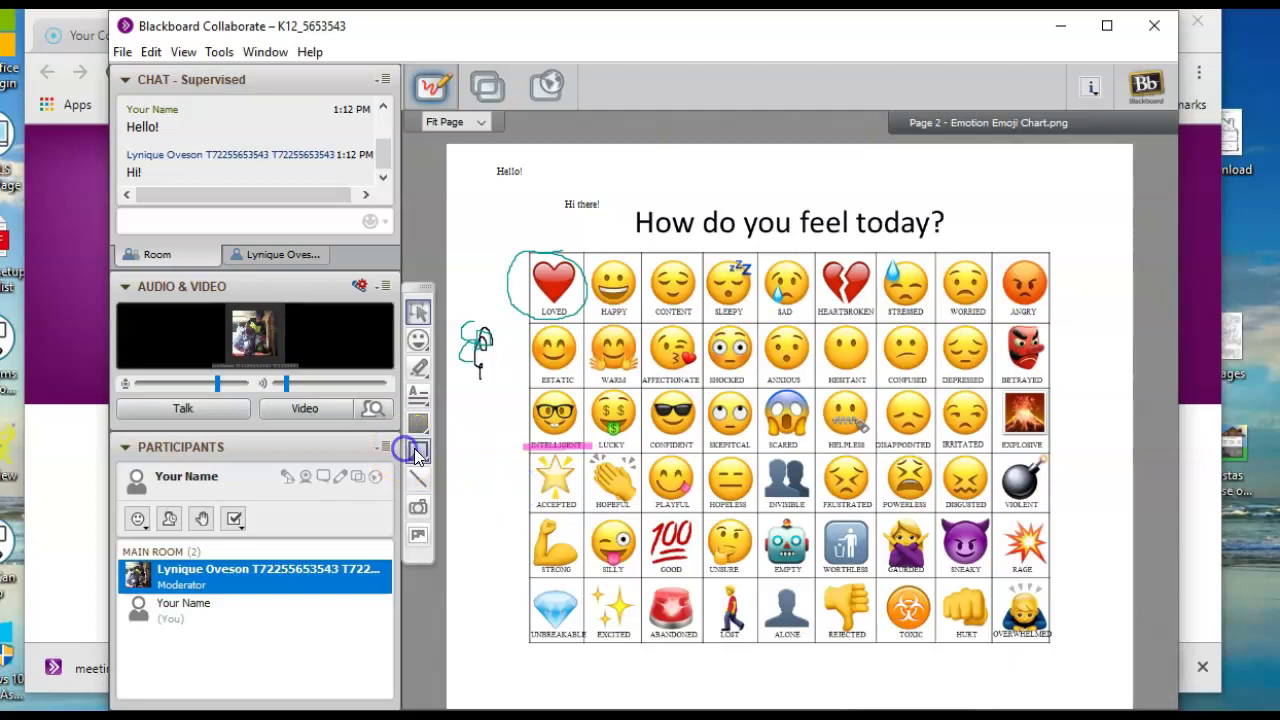
{"action": "left_click_drag", "start_coordinate": [466, 418], "coordinate": [512, 480]}
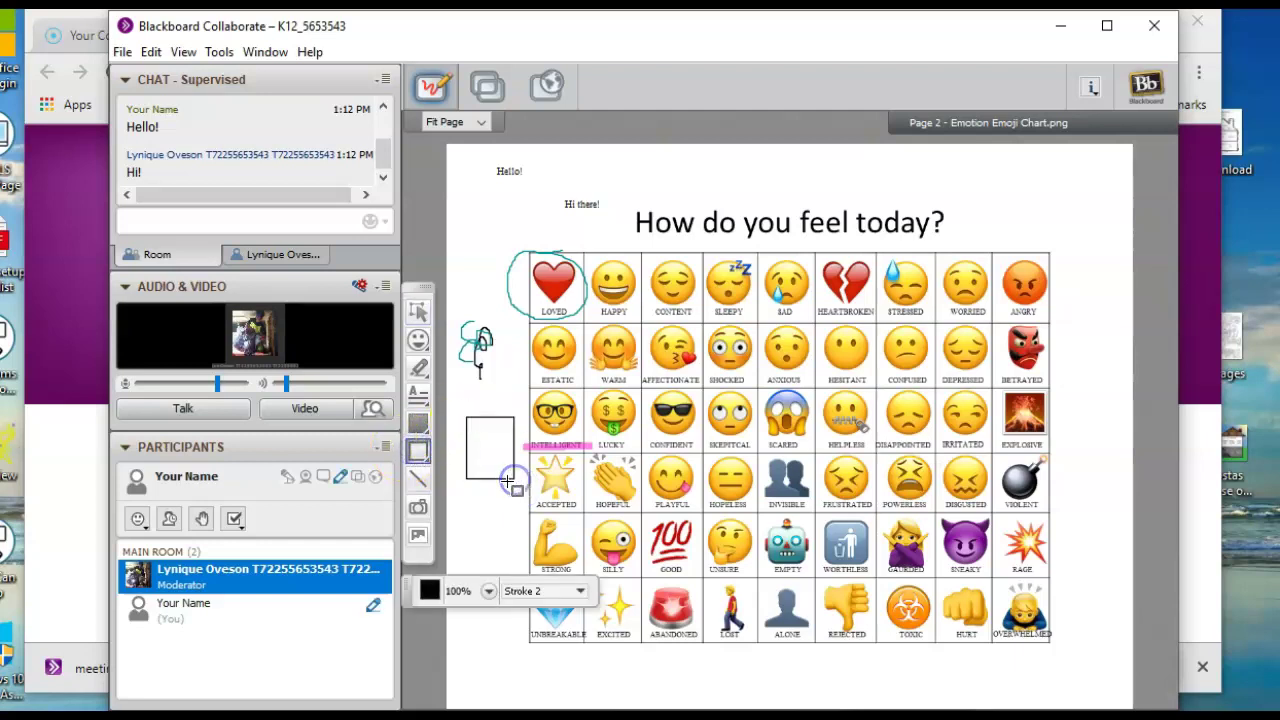
{"action": "left_click_drag", "start_coordinate": [528, 385], "coordinate": [587, 449]}
{"action": "left_click_drag", "start_coordinate": [754, 320], "coordinate": [816, 393]}
Draw two short black straight lines below the empty rectangle in the margin beside the emoji chart
{"action": "left_click", "coordinate": [452, 480]}
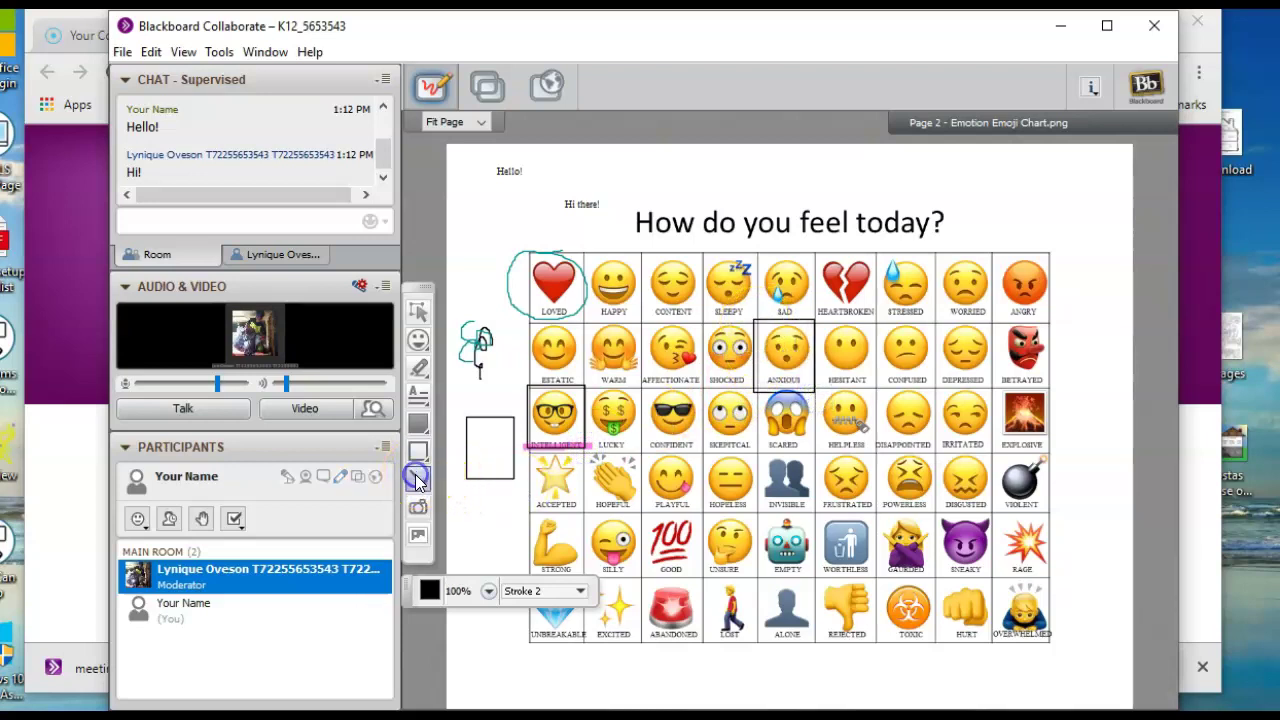
{"action": "left_click_drag", "start_coordinate": [465, 494], "coordinate": [477, 517]}
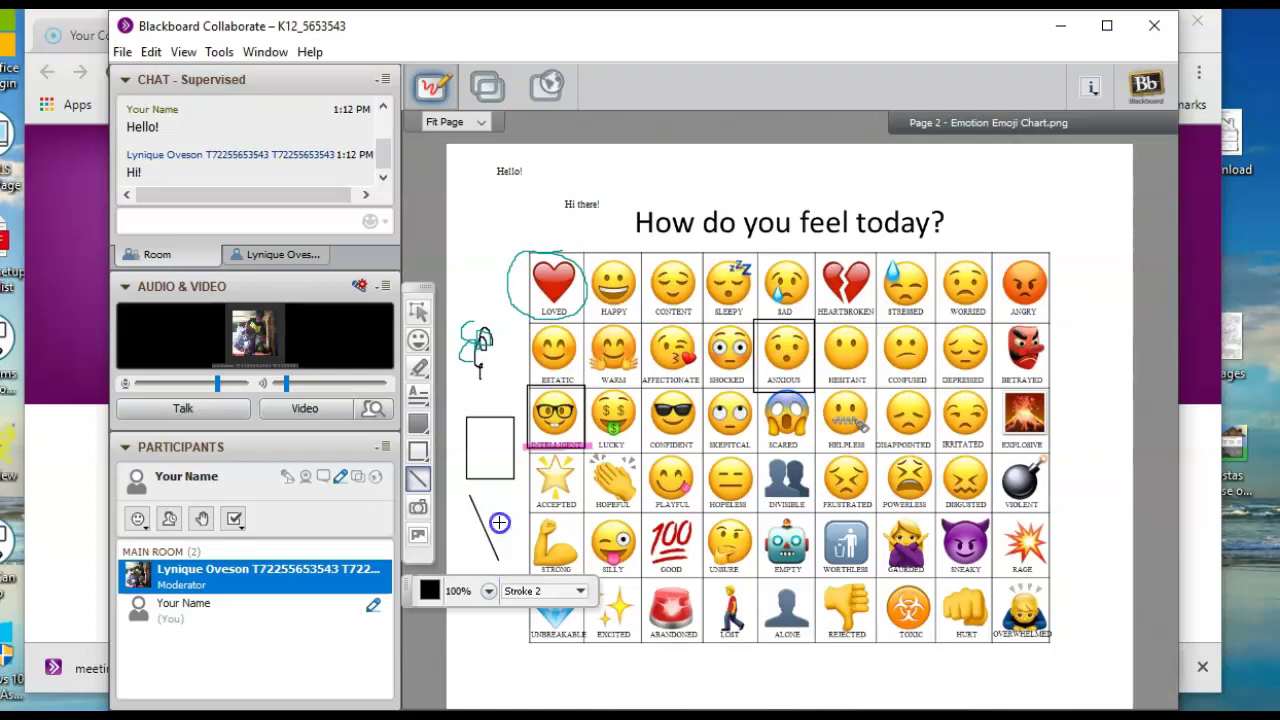
{"action": "left_click", "coordinate": [416, 505]}
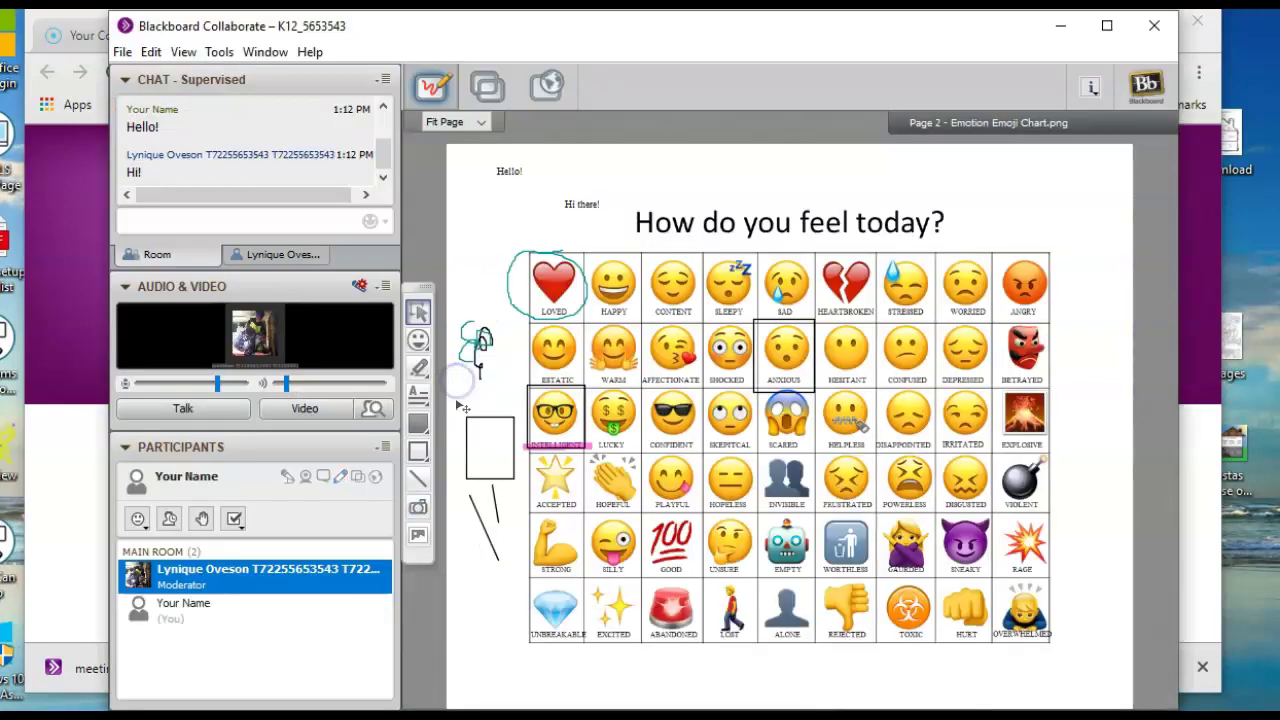
Insert the Greek upper case Theta clip art and place it above the "How do you feel today?" title
{"action": "left_click", "coordinate": [418, 540]}
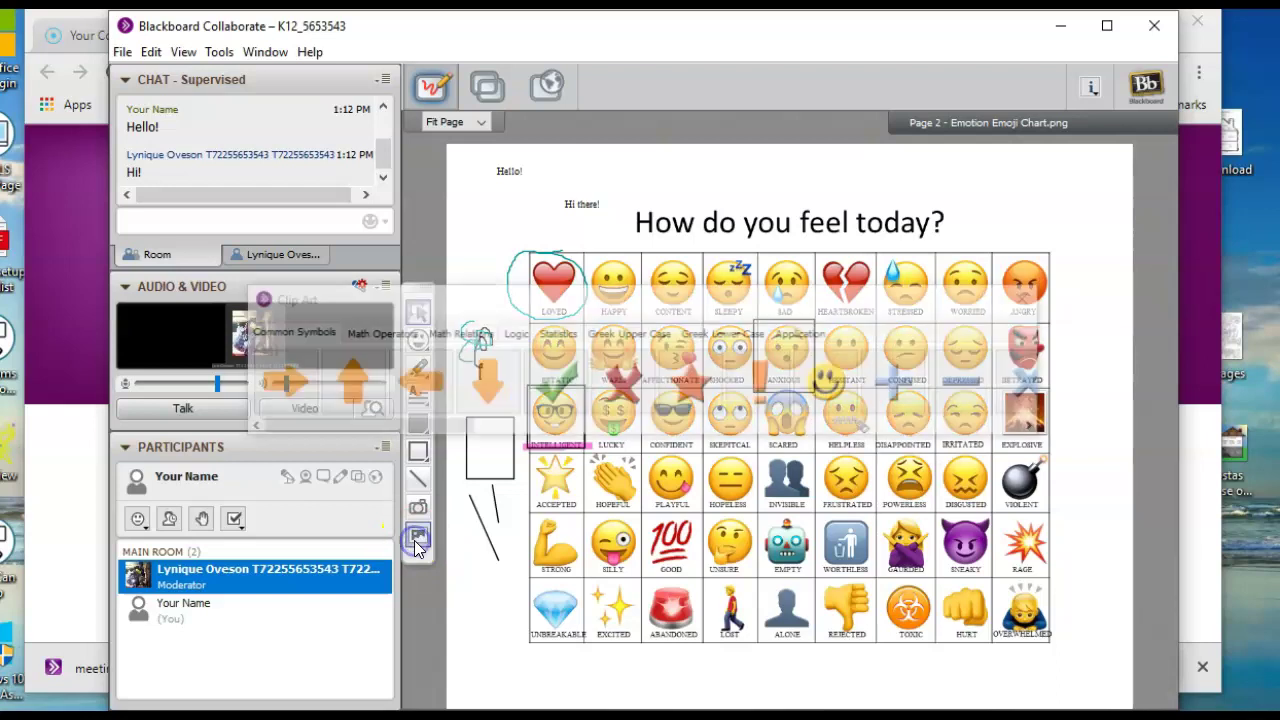
{"action": "left_click", "coordinate": [820, 380]}
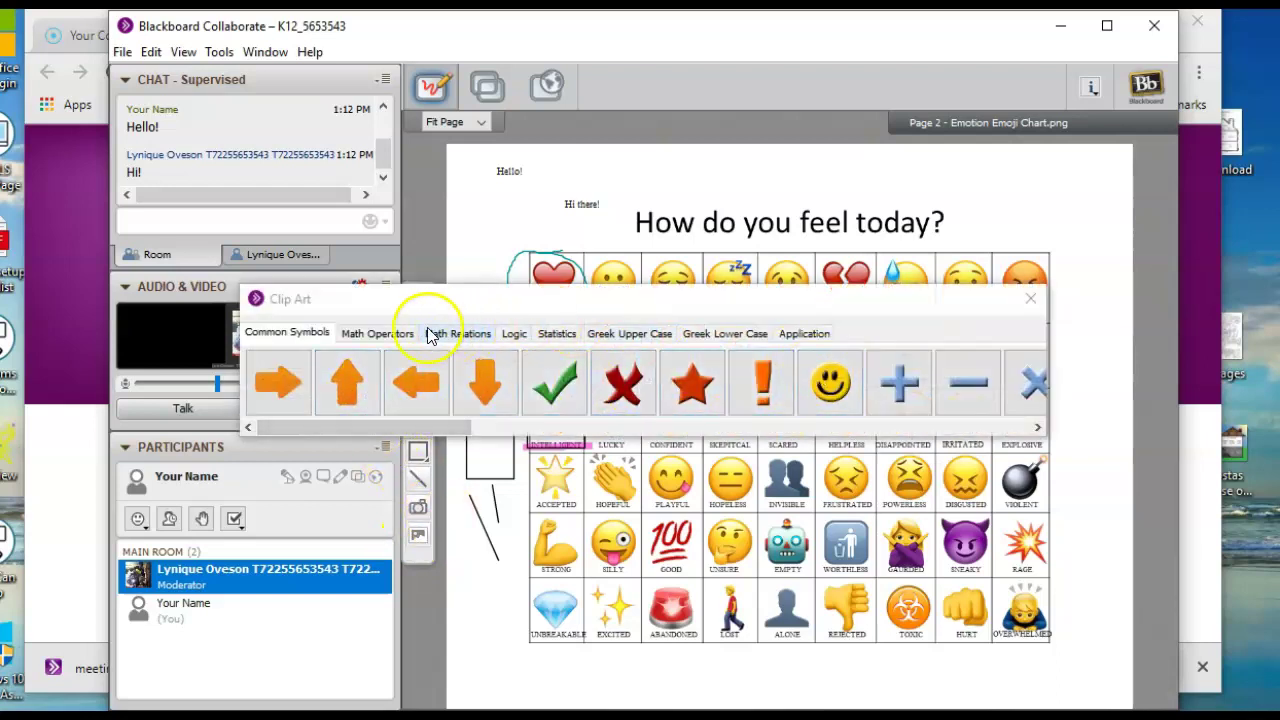
{"action": "left_click", "coordinate": [378, 333]}
{"action": "left_click", "coordinate": [453, 334]}
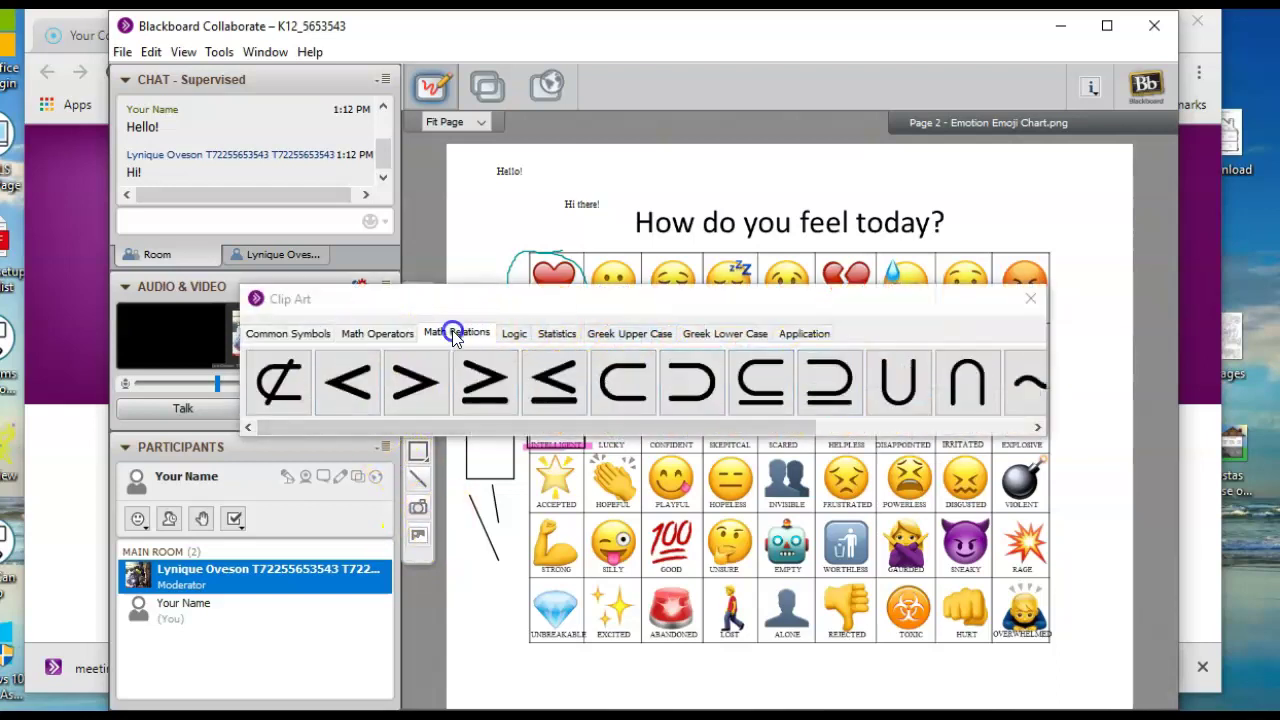
{"action": "left_click", "coordinate": [513, 334]}
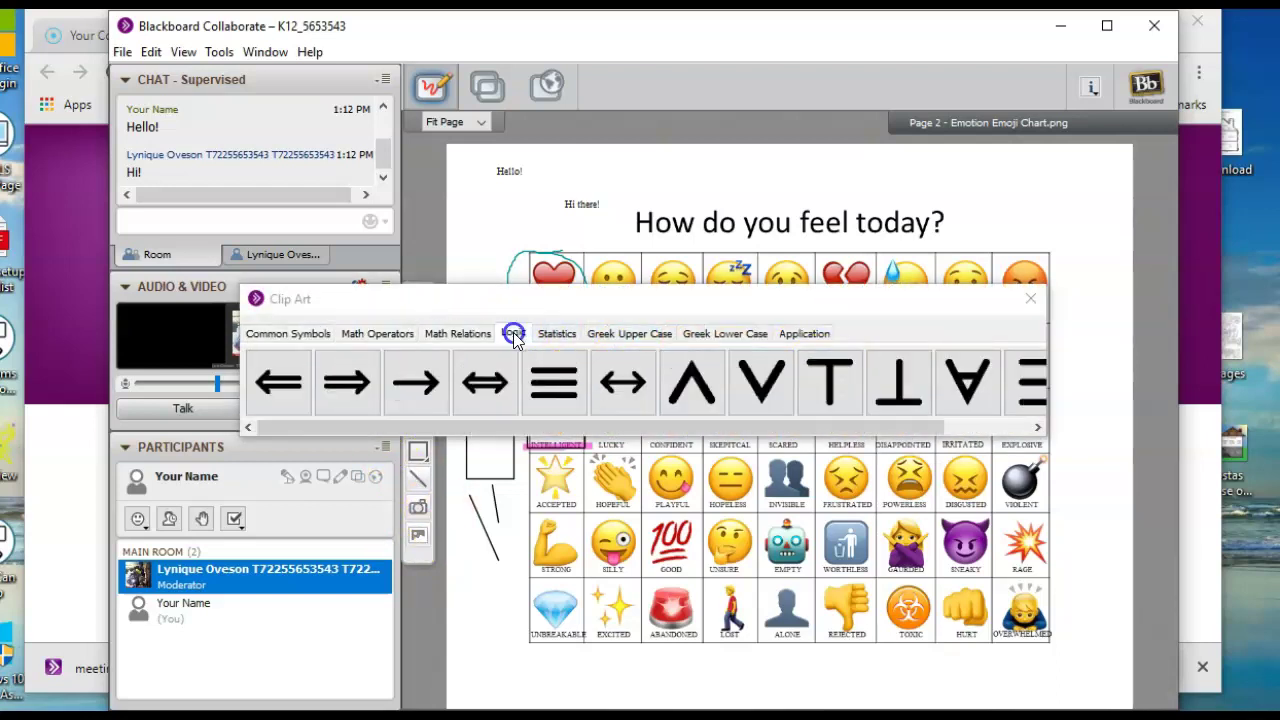
{"action": "left_click", "coordinate": [626, 331]}
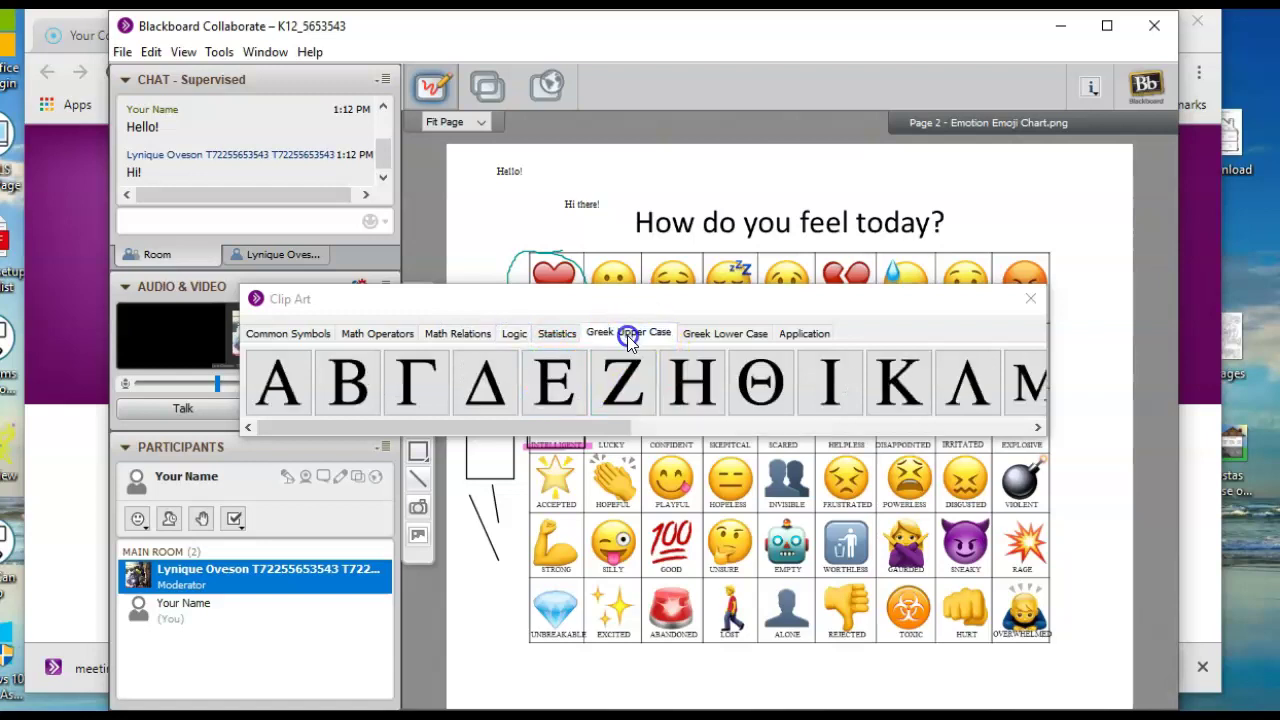
{"action": "left_click", "coordinate": [762, 384]}
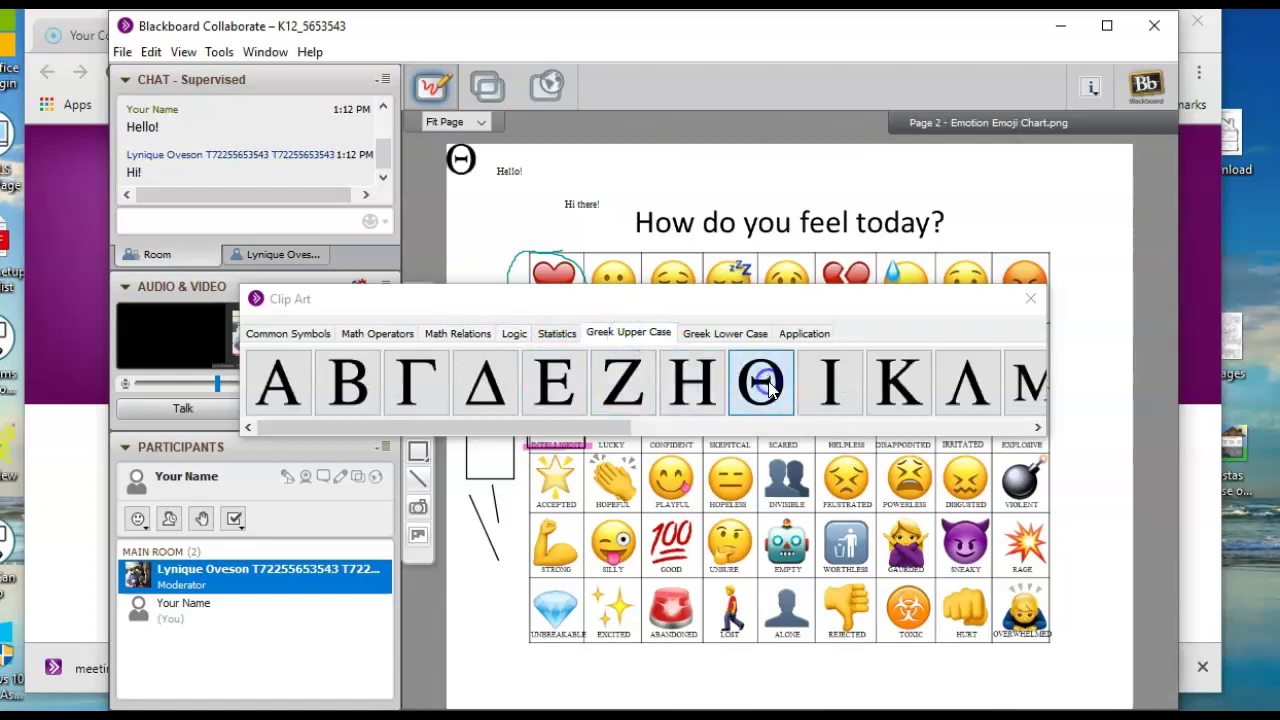
{"action": "left_click", "coordinate": [729, 158]}
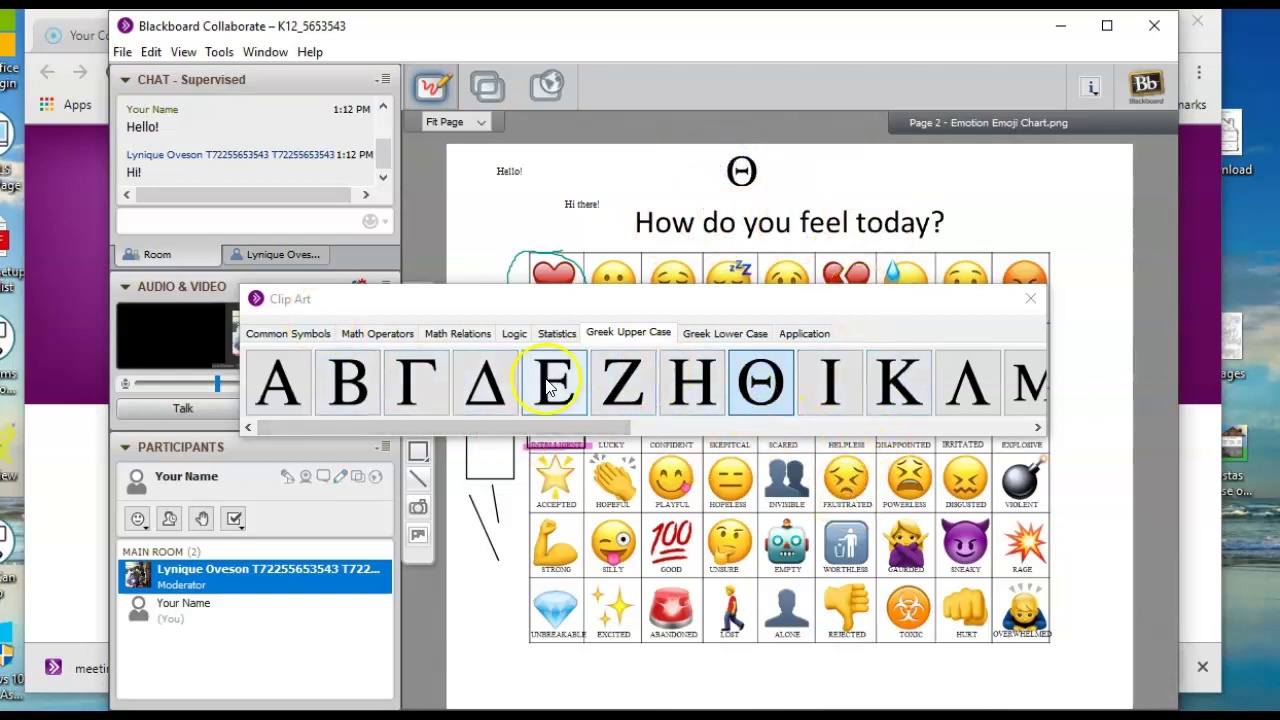
{"action": "left_click", "coordinate": [1030, 298]}
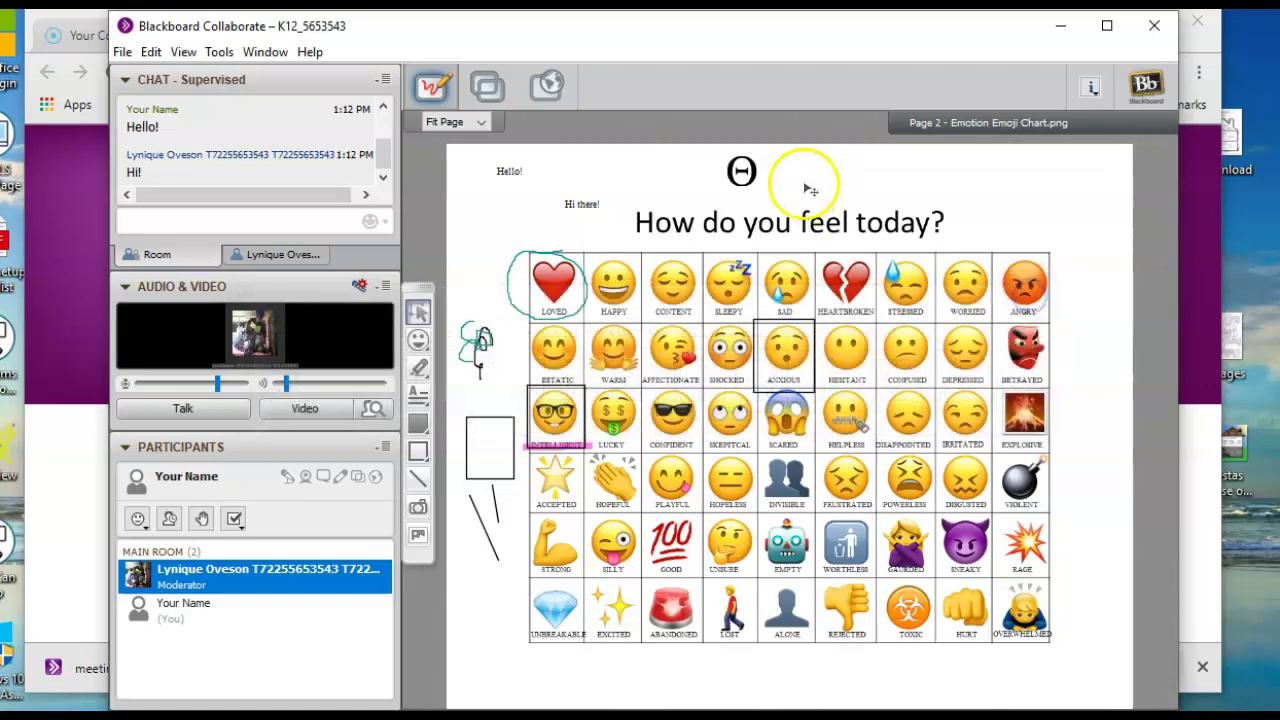
Check who created the Theta symbol and the pointing-hand marker on the whiteboard
{"action": "right_click", "coordinate": [741, 176]}
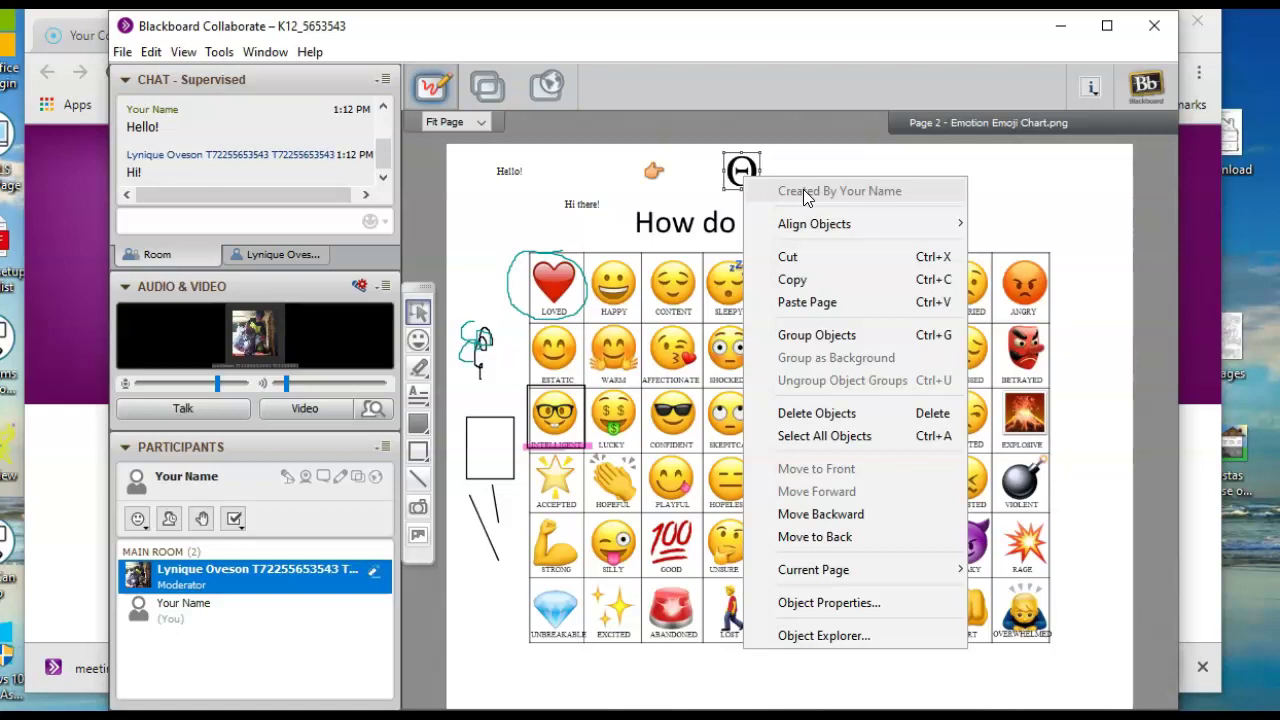
{"action": "left_click", "coordinate": [539, 197]}
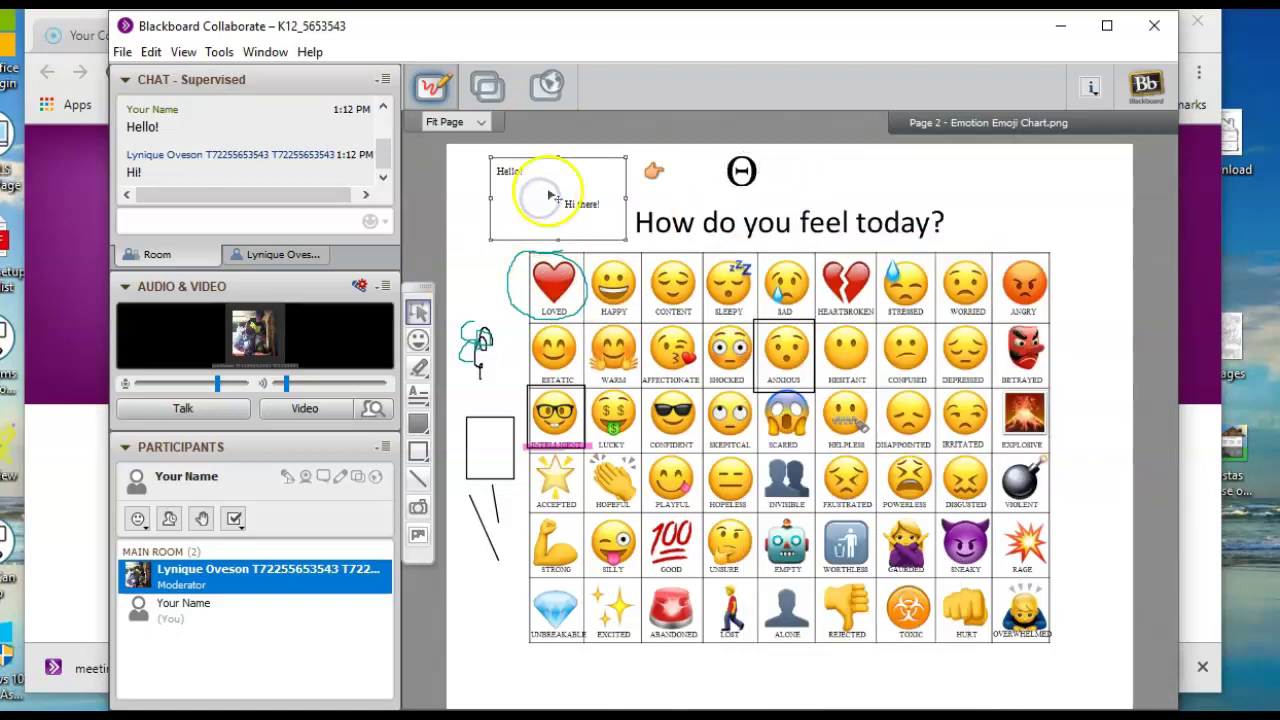
{"action": "right_click", "coordinate": [653, 174]}
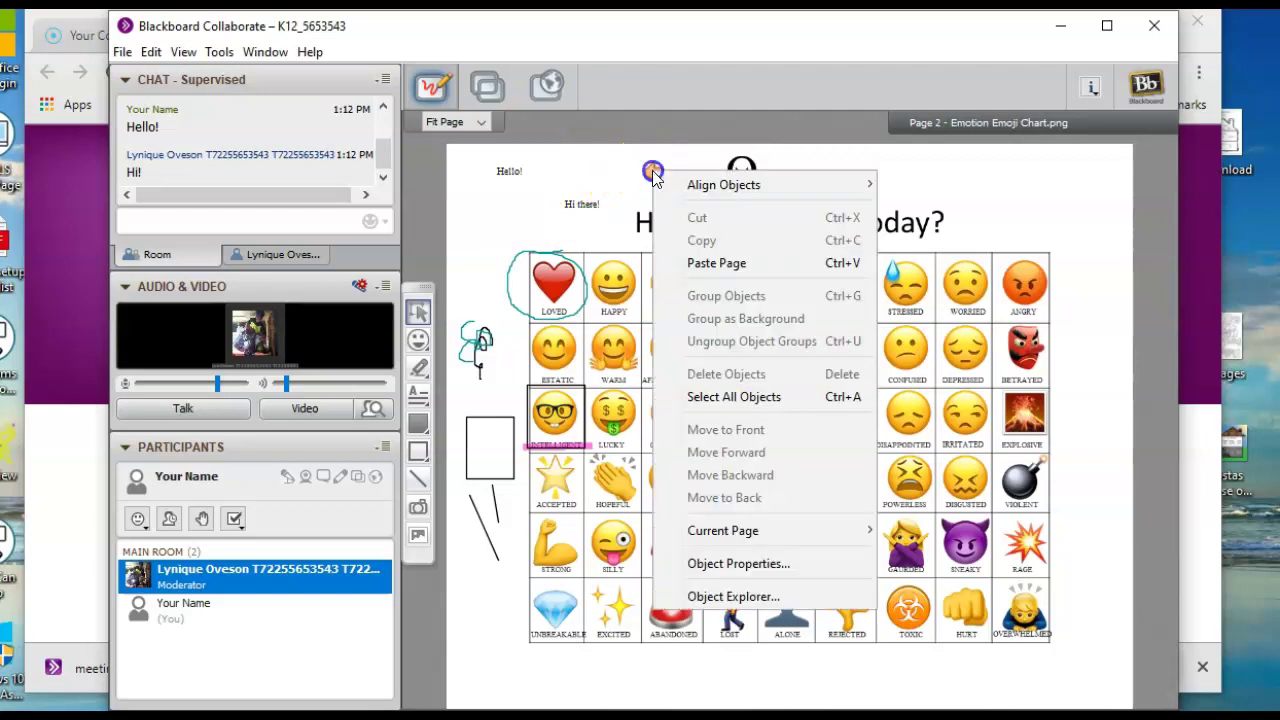
{"action": "left_click", "coordinate": [634, 170]}
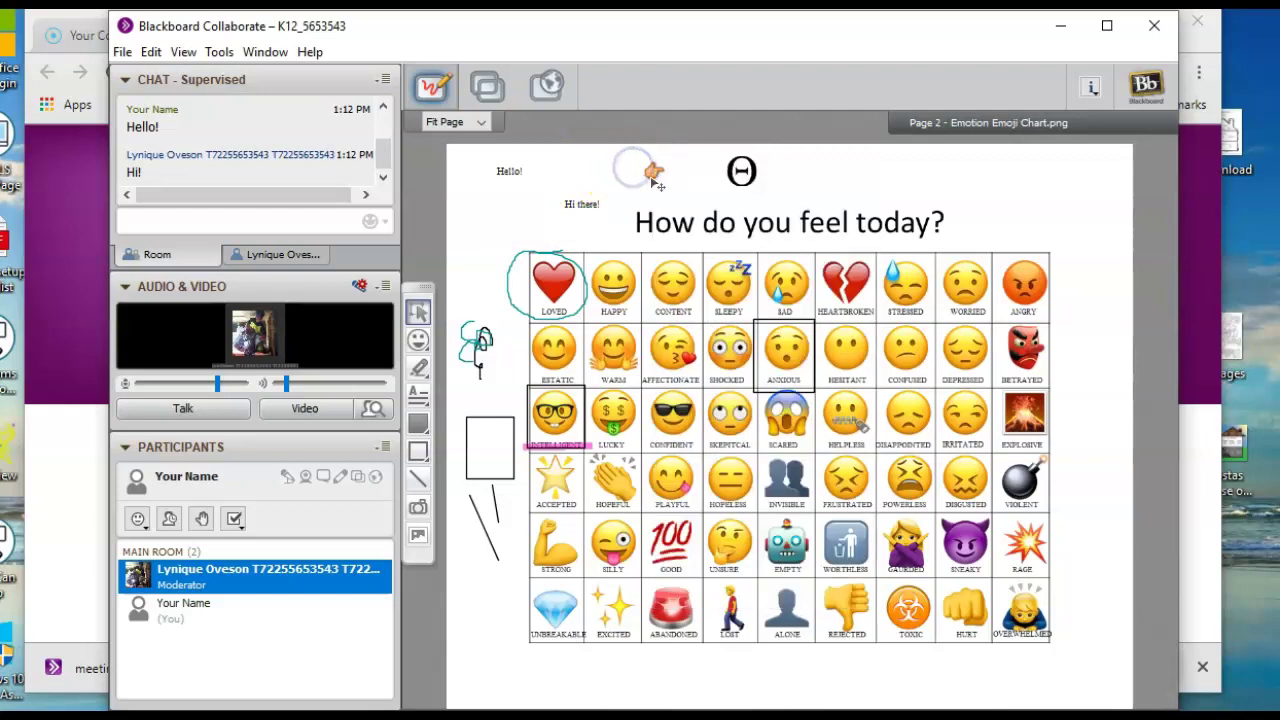
{"action": "left_click", "coordinate": [419, 339]}
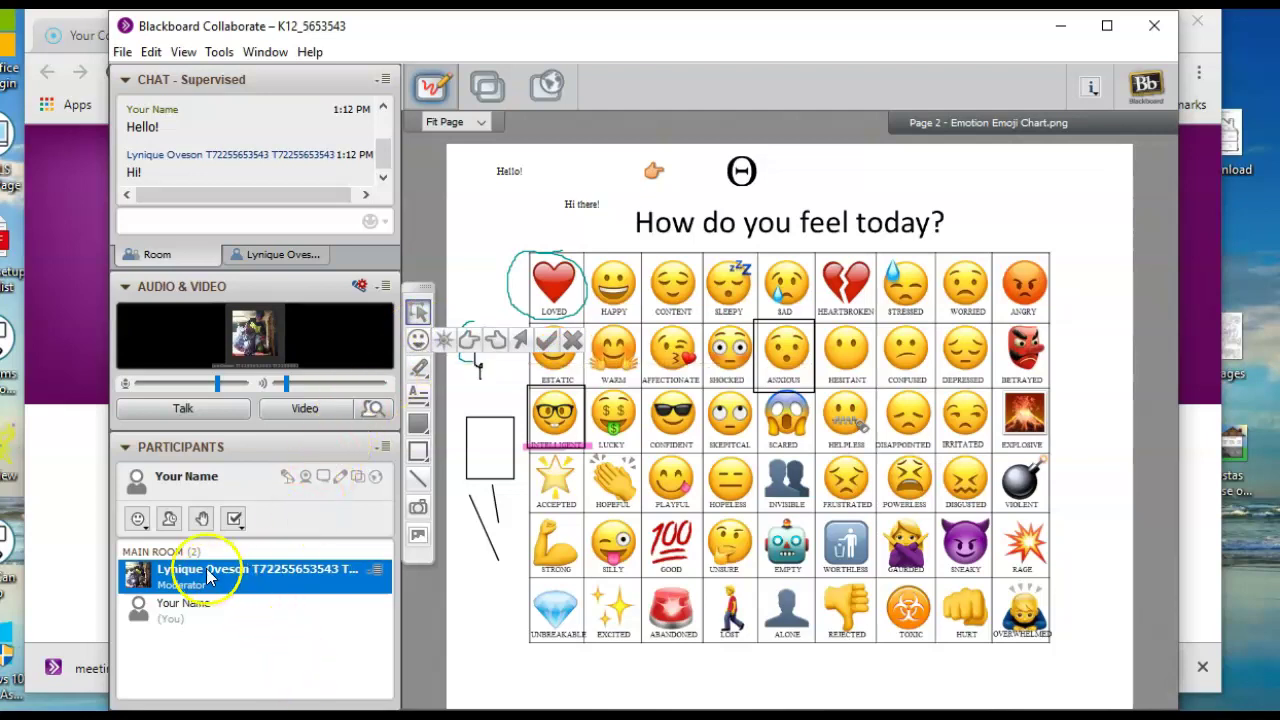
{"action": "left_click", "coordinate": [138, 518]}
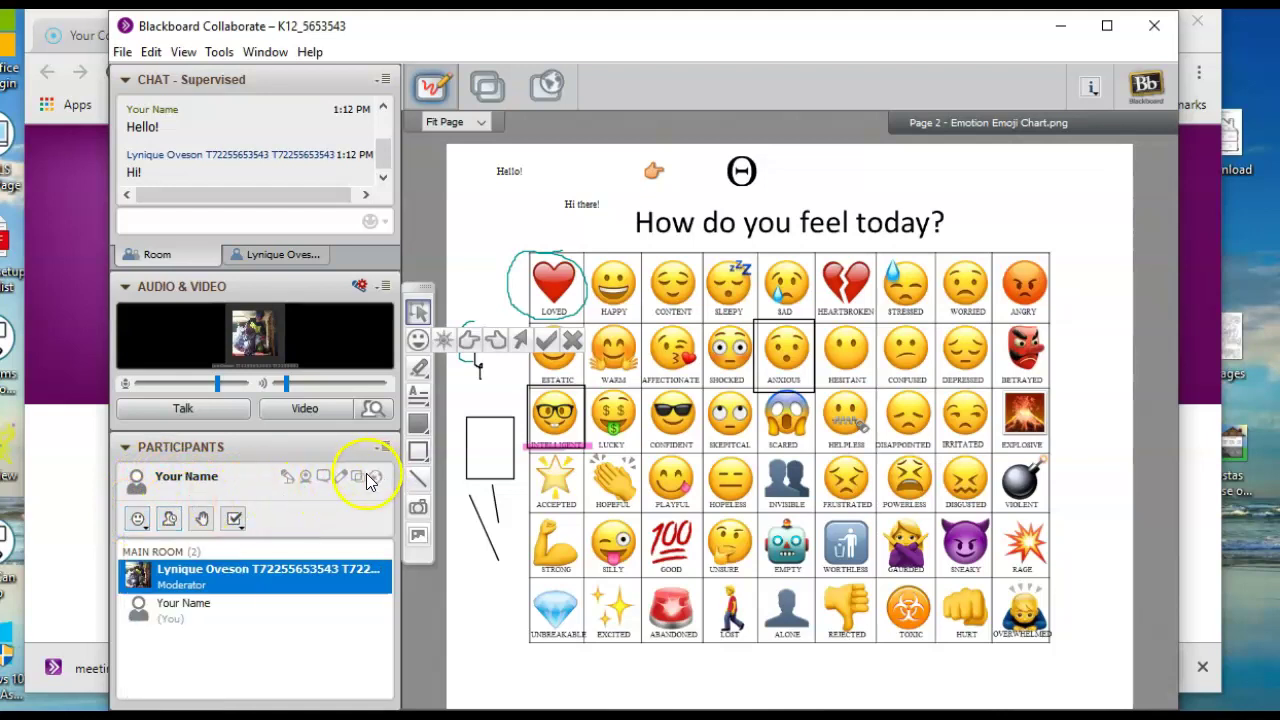
{"action": "left_click", "coordinate": [1001, 193]}
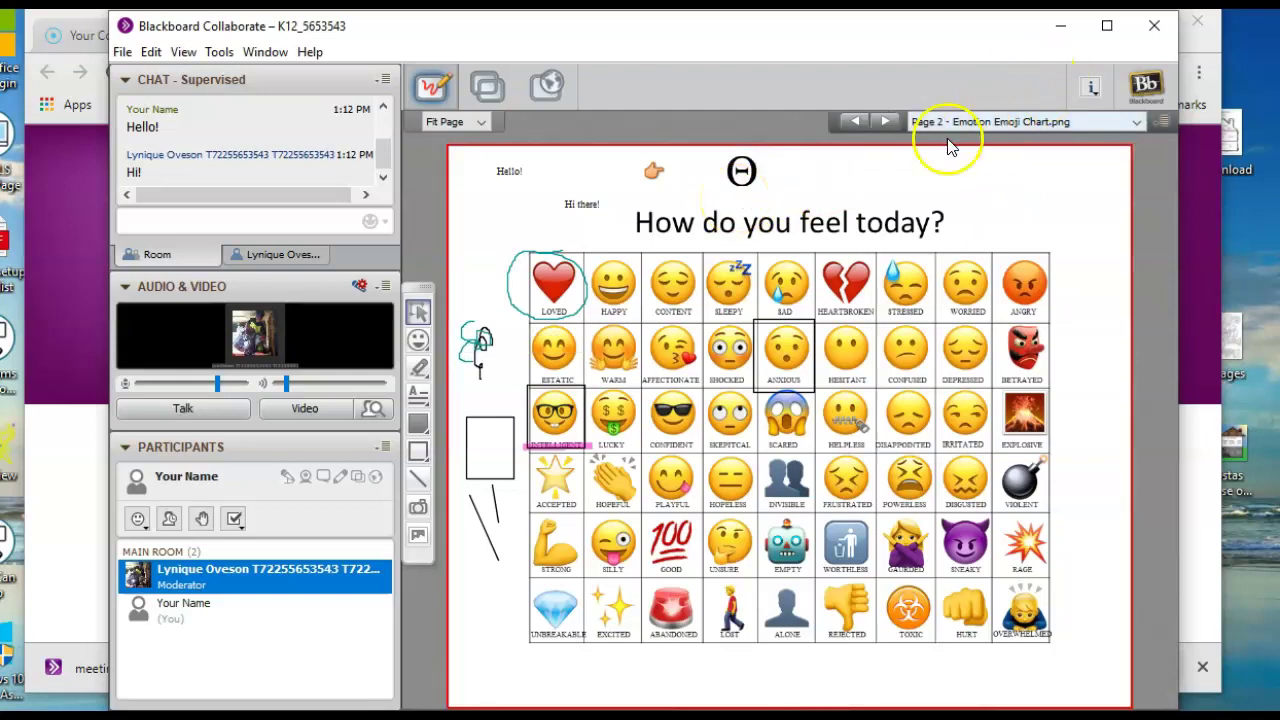
Switch to the Unit Check For Understanding whiteboard page and place a pointing-hand marker just below "YOU GOT IT!"
{"action": "left_click", "coordinate": [883, 122]}
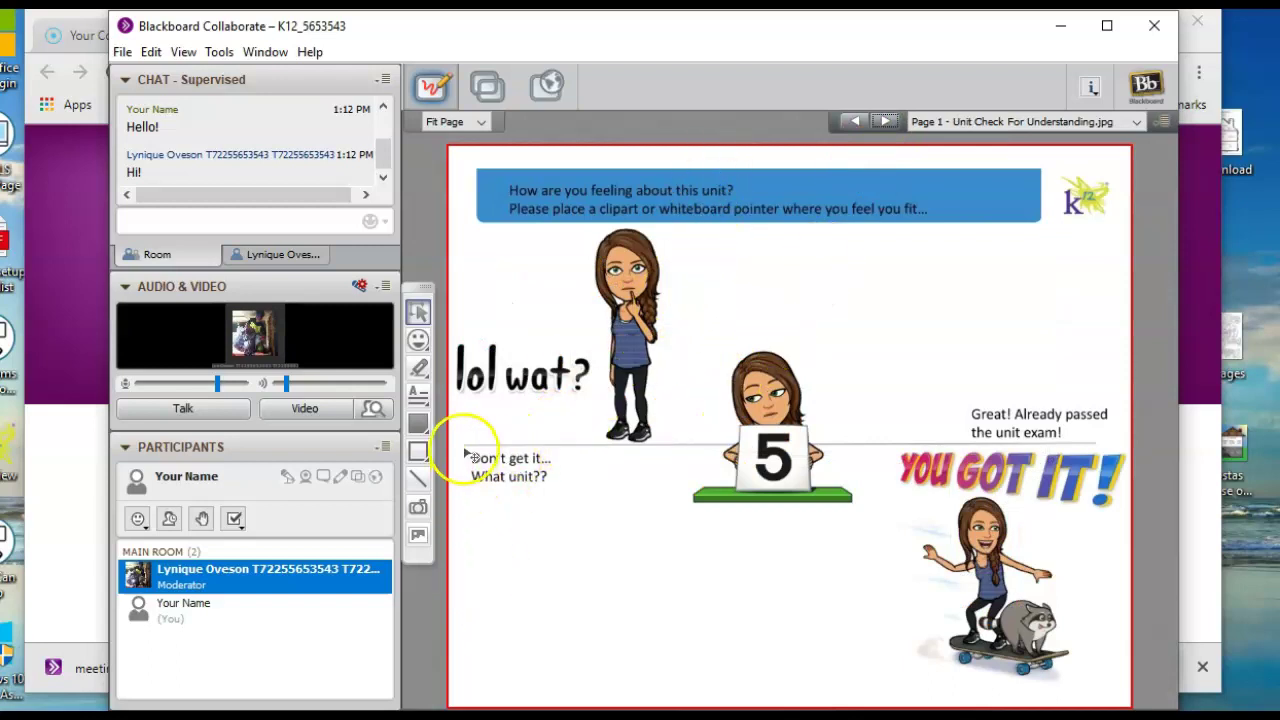
{"action": "left_click", "coordinate": [418, 341]}
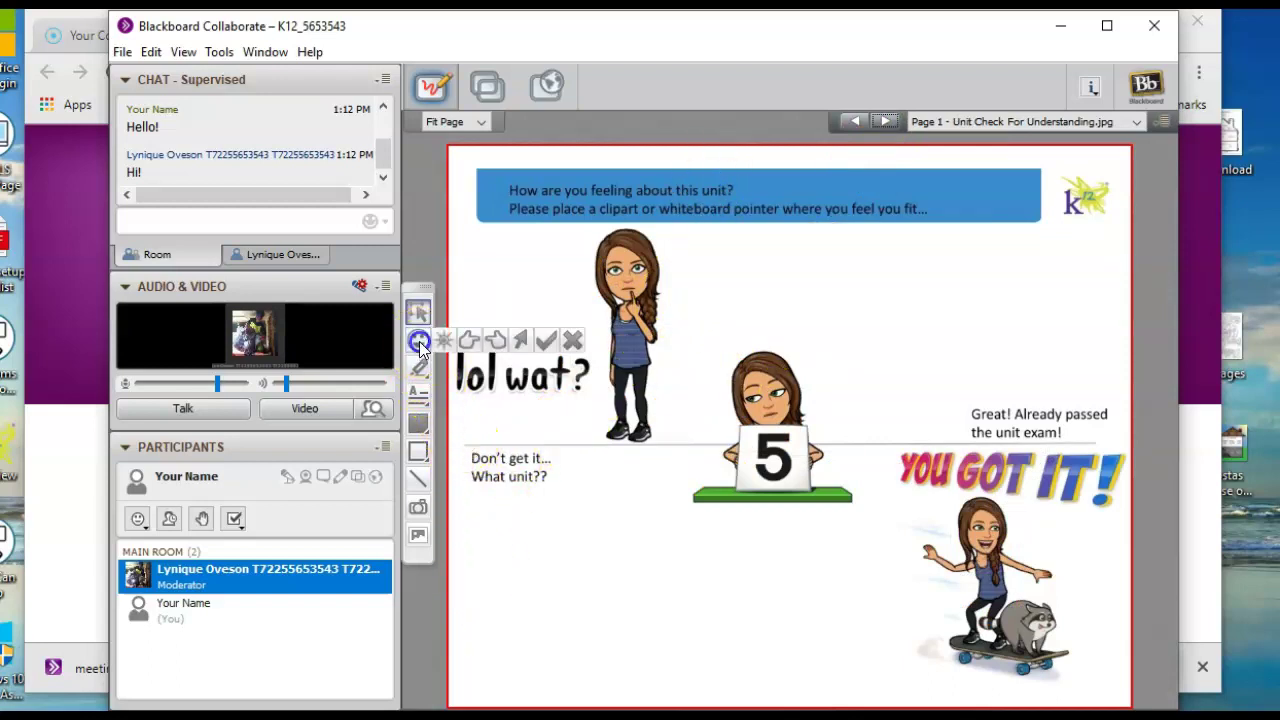
{"action": "left_click", "coordinate": [469, 341]}
{"action": "left_click", "coordinate": [570, 265]}
{"action": "left_click", "coordinate": [721, 394]}
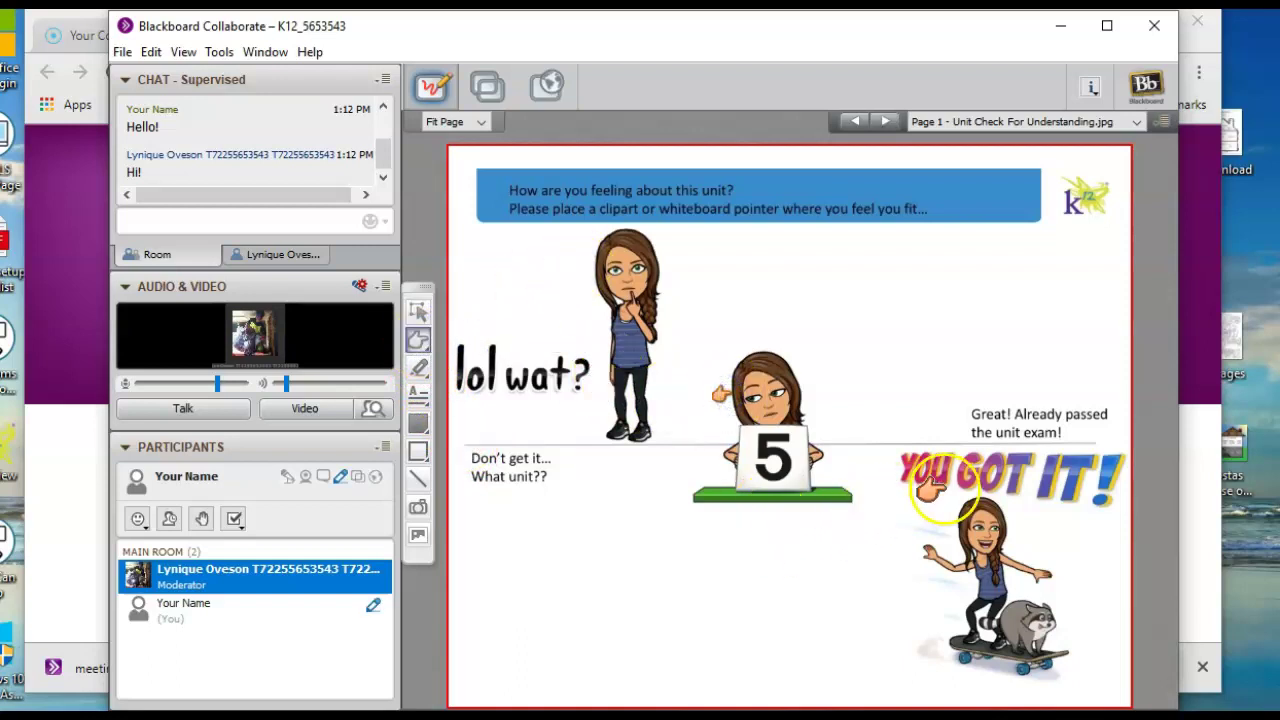
{"action": "left_click", "coordinate": [940, 514]}
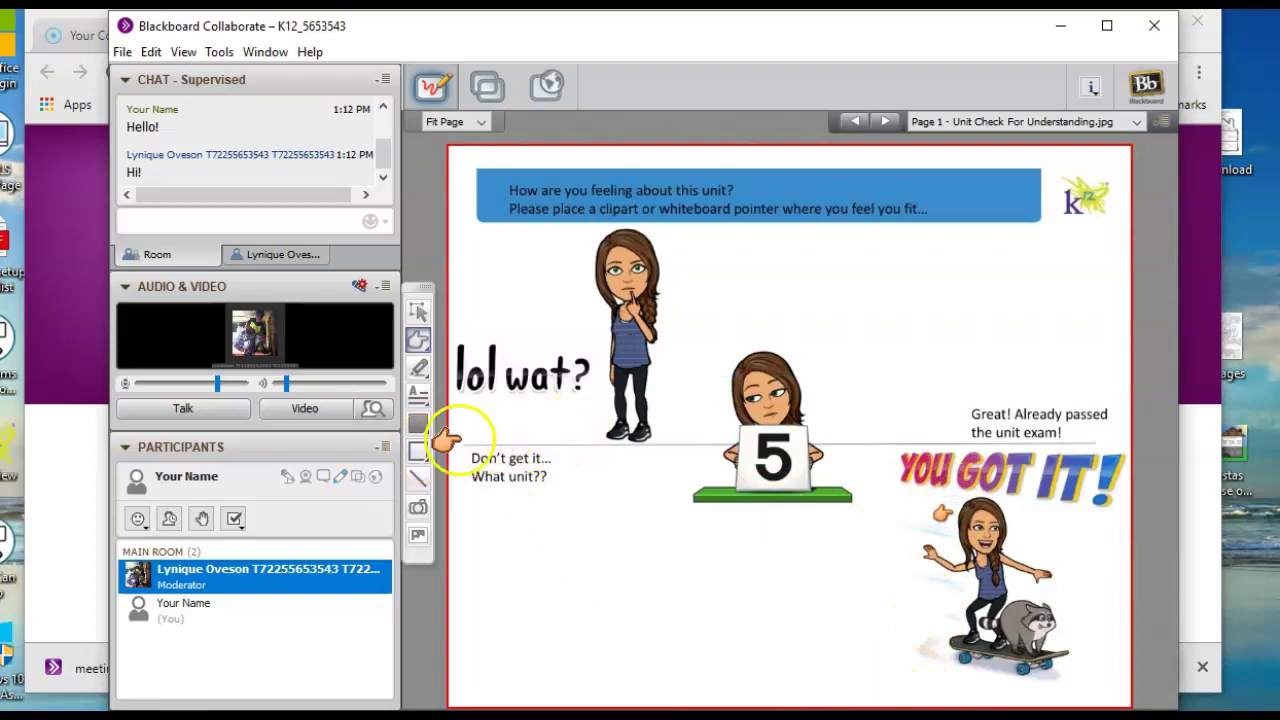
Insert the smiley face from the Common Symbols clip art and place it on the skateboarding character's outstretched hand
{"action": "left_click", "coordinate": [407, 539]}
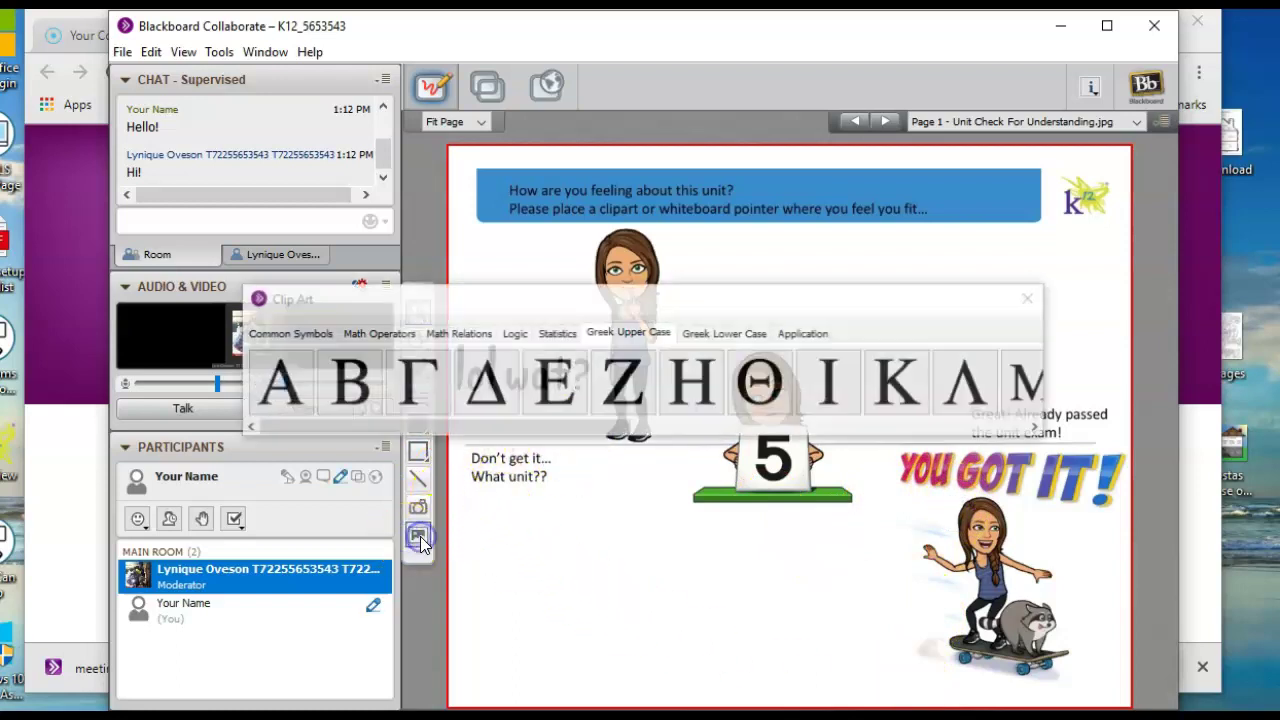
{"action": "left_click", "coordinate": [287, 331]}
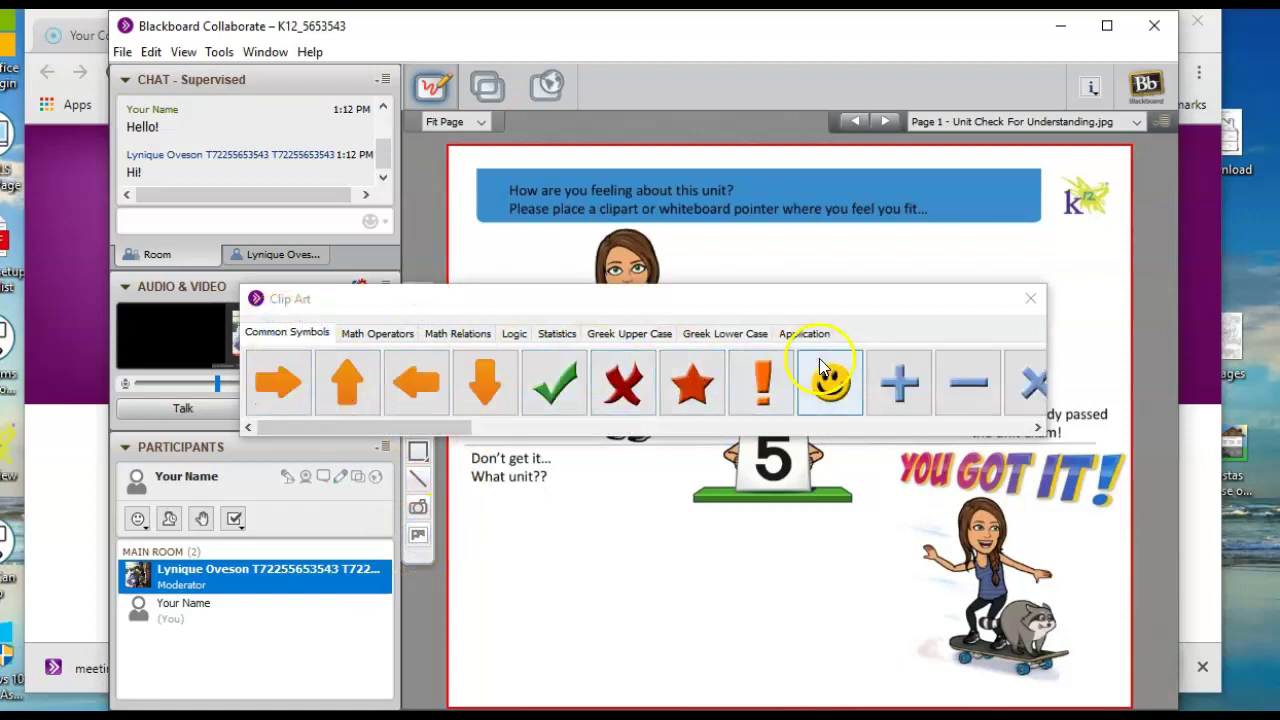
{"action": "left_click", "coordinate": [830, 382]}
{"action": "left_click", "coordinate": [1015, 545]}
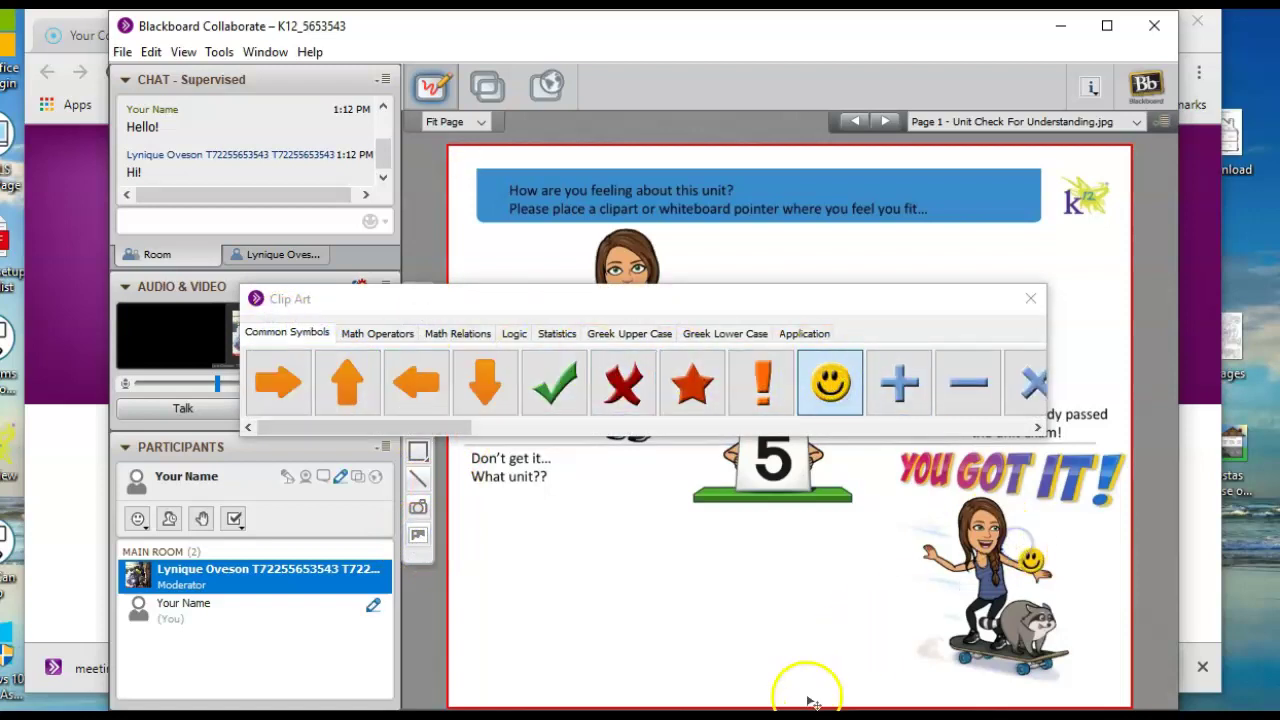
{"action": "left_click", "coordinate": [1031, 299]}
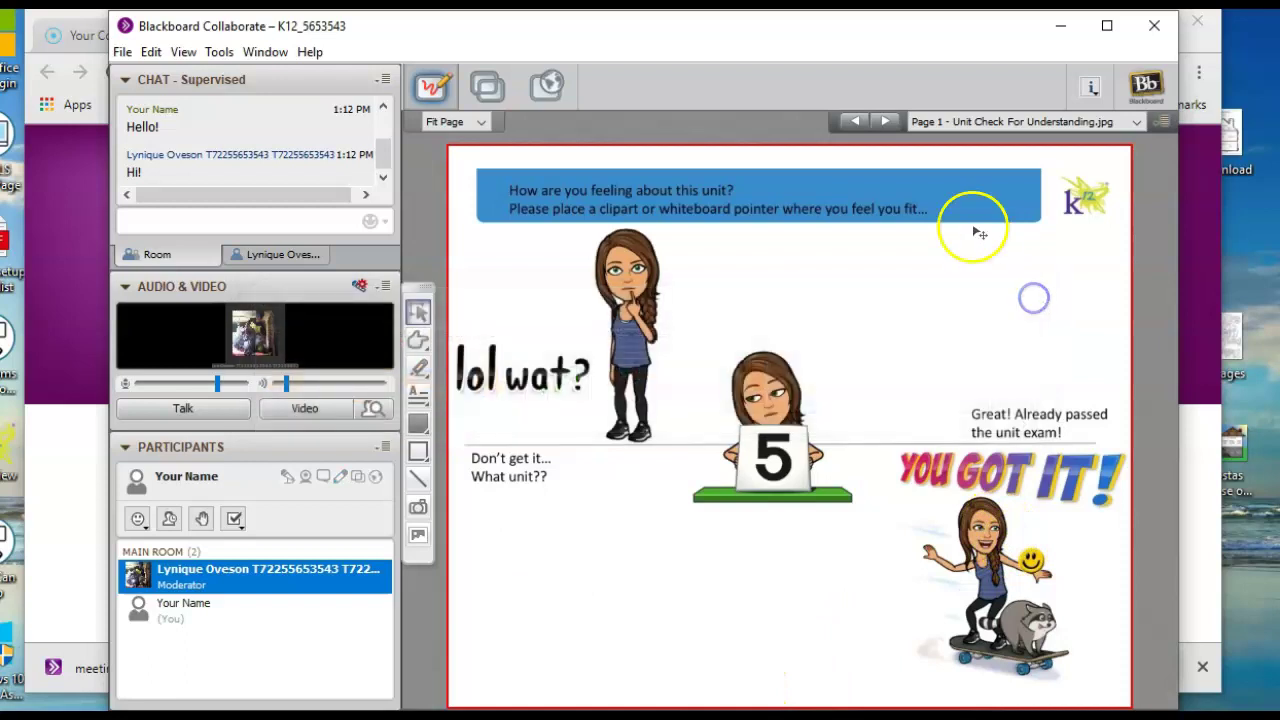
Review the public and private whiteboard pages available to switch to
{"action": "left_click", "coordinate": [852, 119]}
{"action": "left_click", "coordinate": [888, 120]}
{"action": "left_click", "coordinate": [973, 121]}
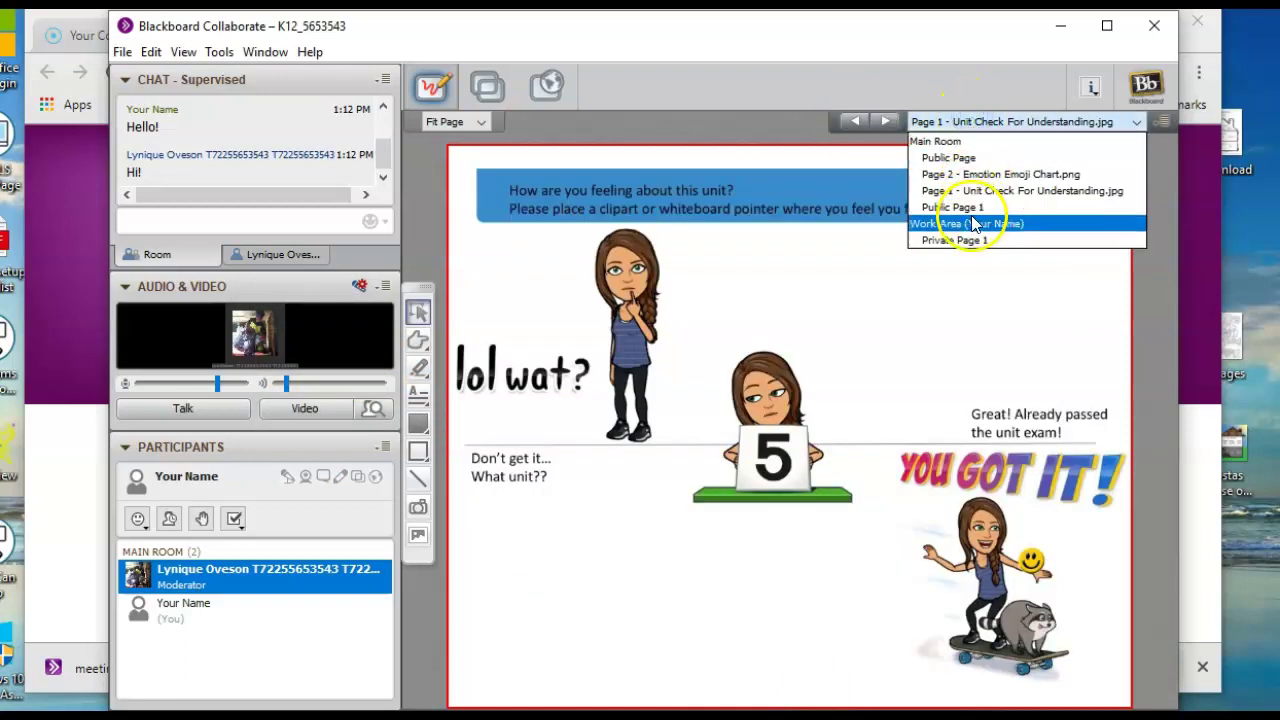
{"action": "left_click", "coordinate": [862, 167]}
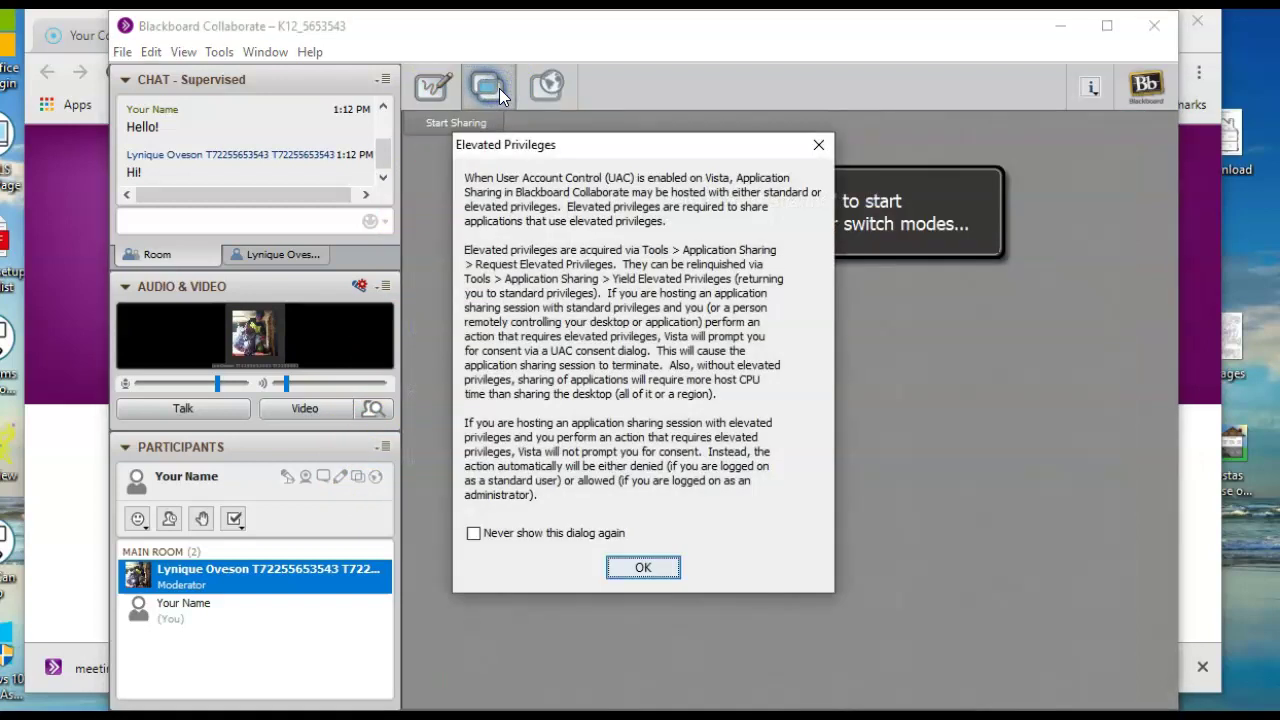
Dismiss the Elevated Privileges notice and start sharing the Google Chrome application with the session
{"action": "left_click", "coordinate": [643, 567]}
{"action": "left_click", "coordinate": [487, 112]}
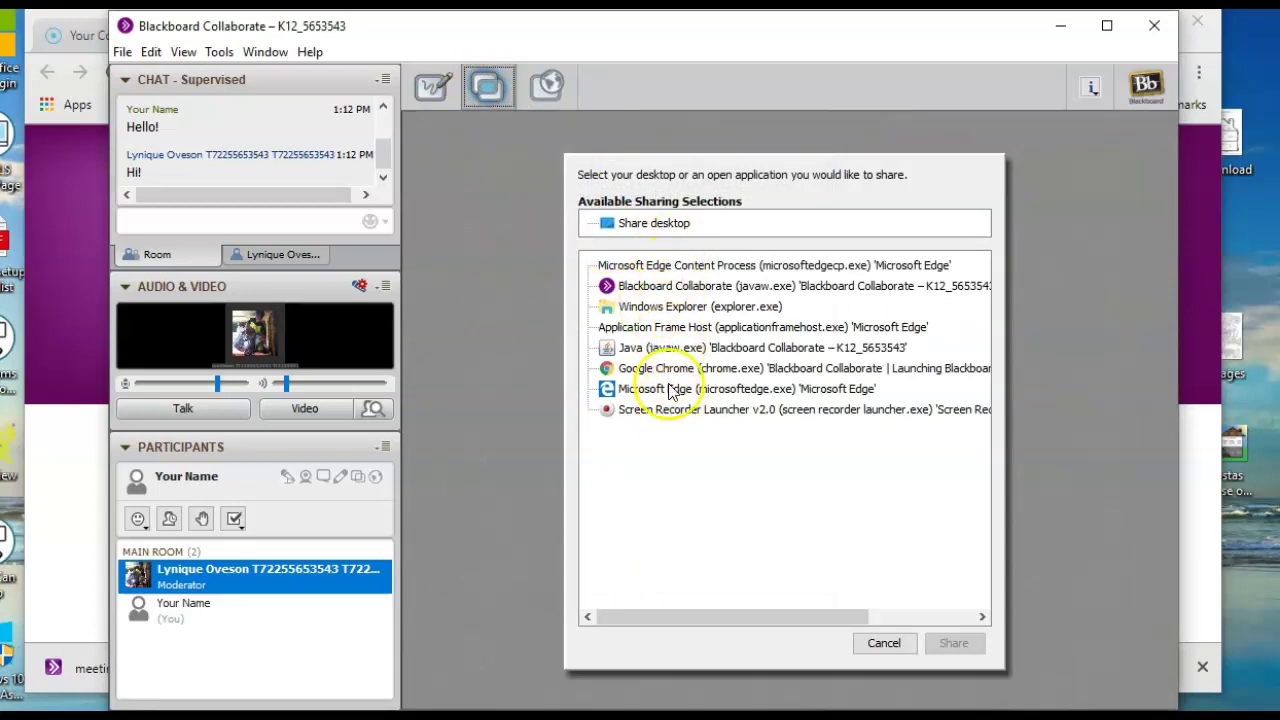
{"action": "left_click", "coordinate": [662, 225]}
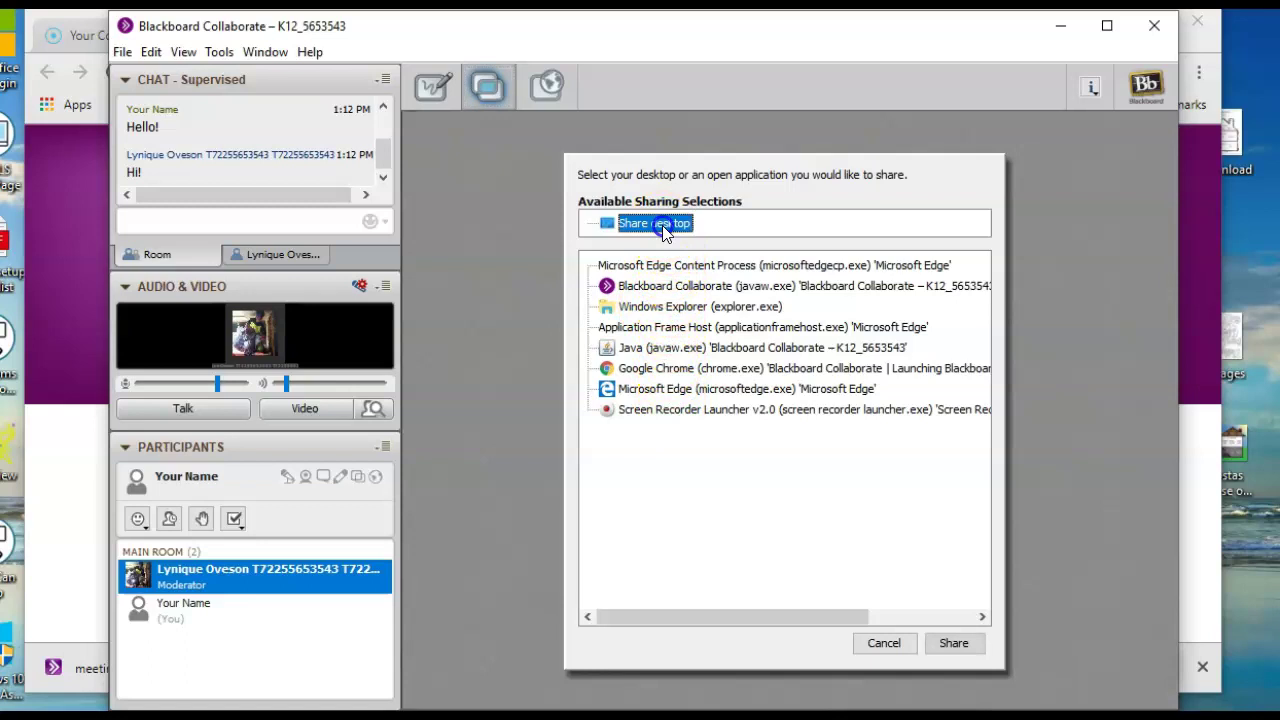
{"action": "left_click", "coordinate": [665, 288]}
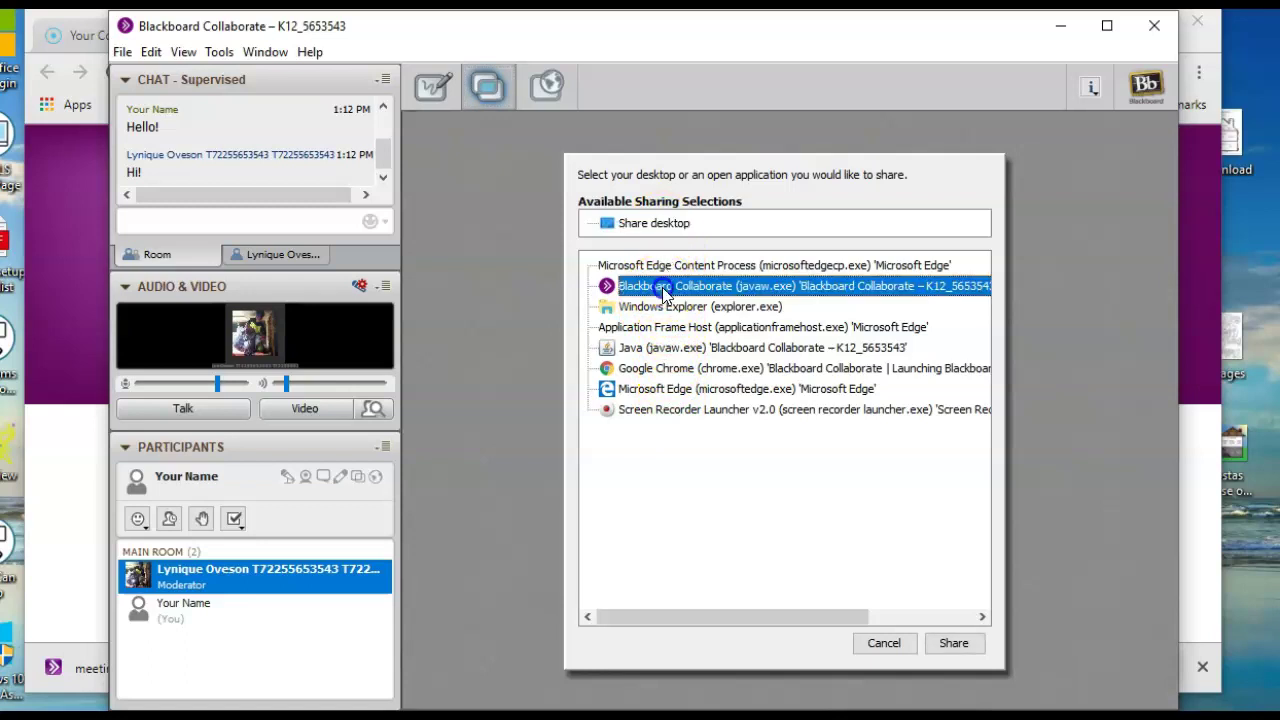
{"action": "left_click", "coordinate": [655, 369]}
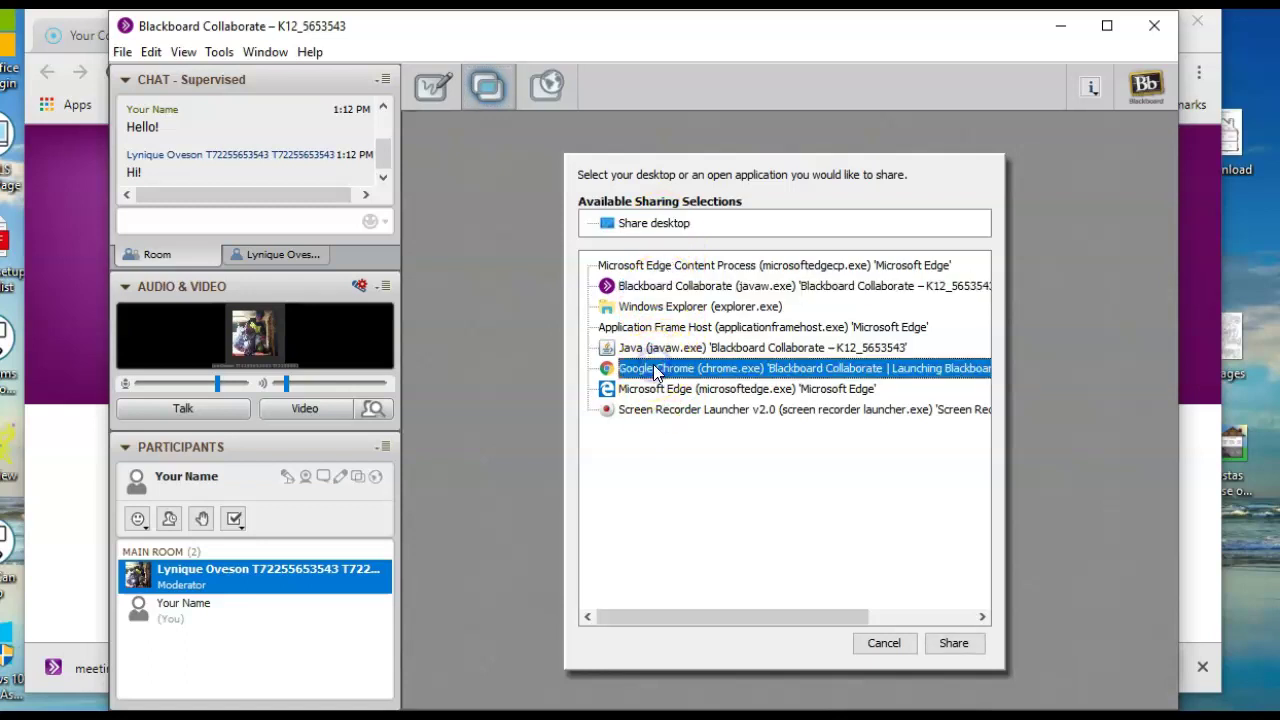
{"action": "left_click", "coordinate": [951, 645]}
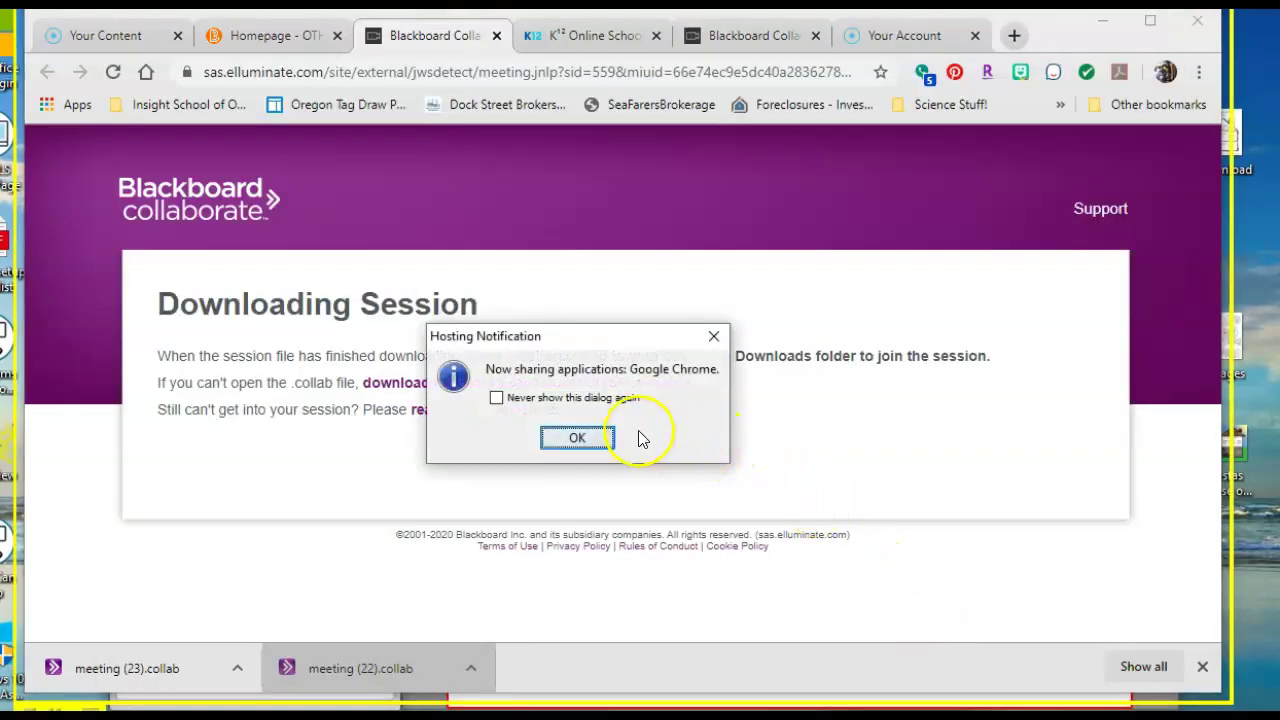
Show the K12 Online School page in the shared browser, and end application sharing by going back to the whiteboard
{"action": "left_click", "coordinate": [575, 36]}
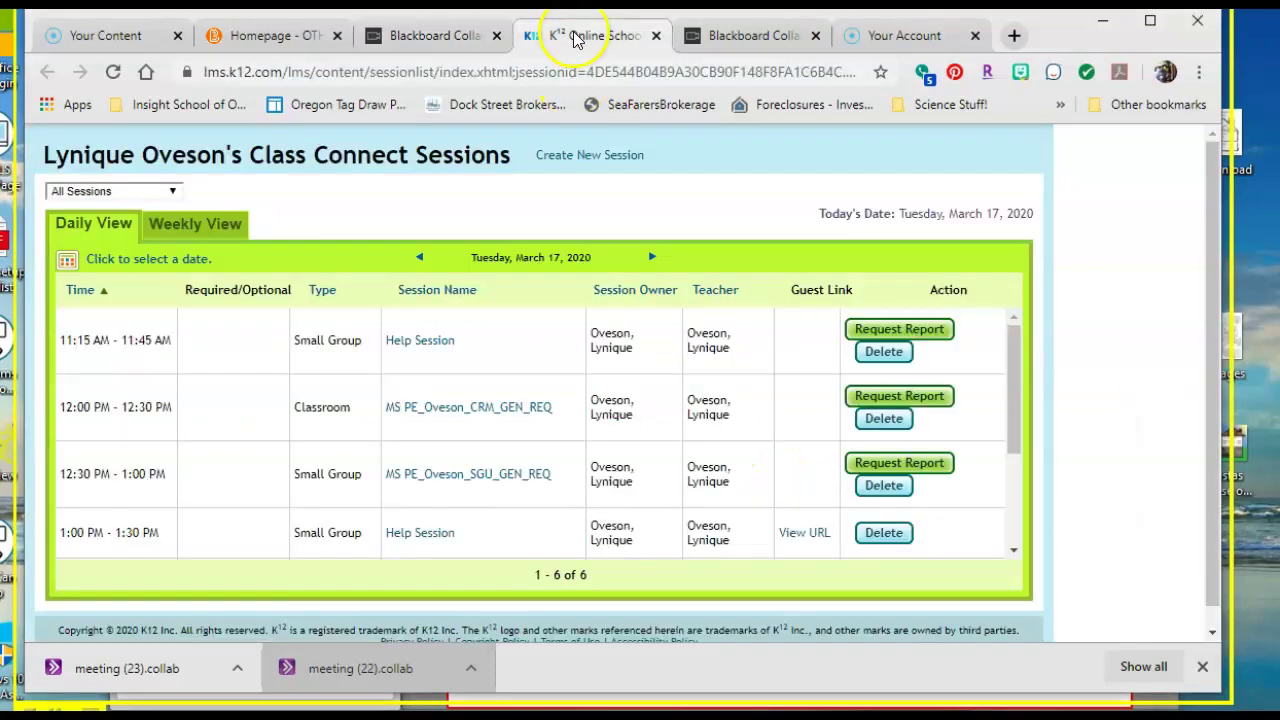
{"action": "left_click", "coordinate": [423, 33]}
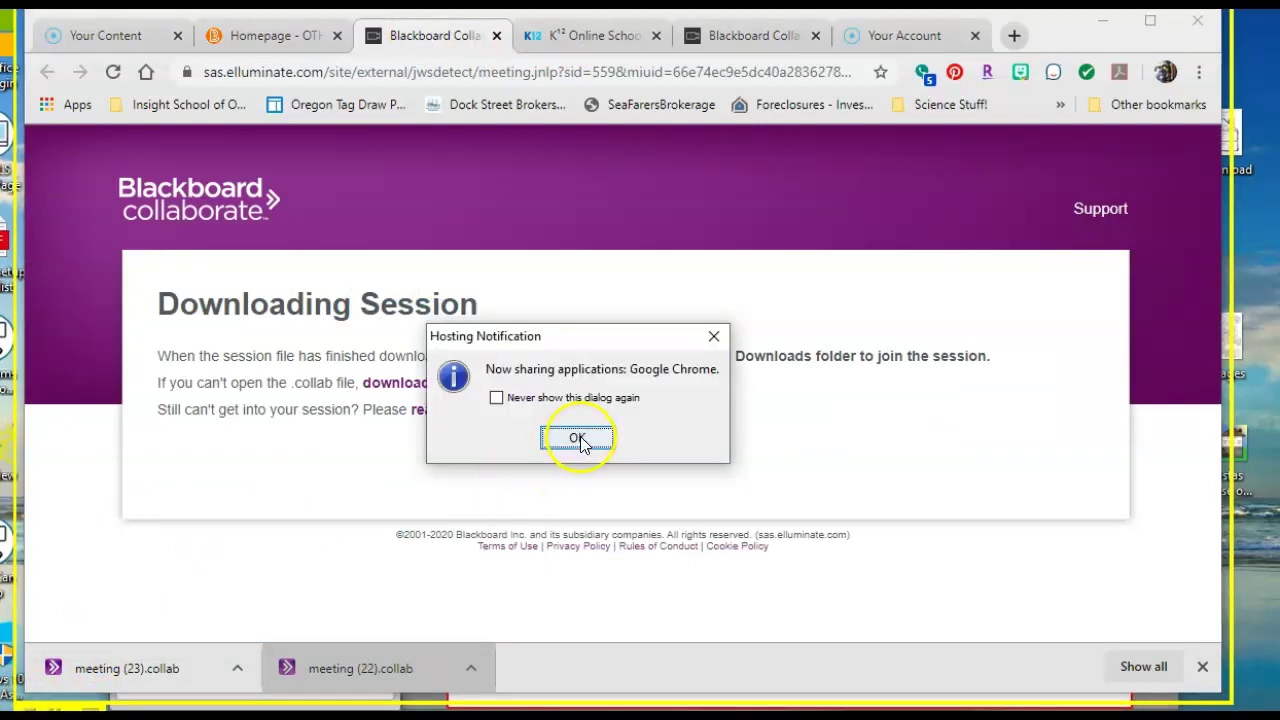
{"action": "left_click", "coordinate": [577, 436]}
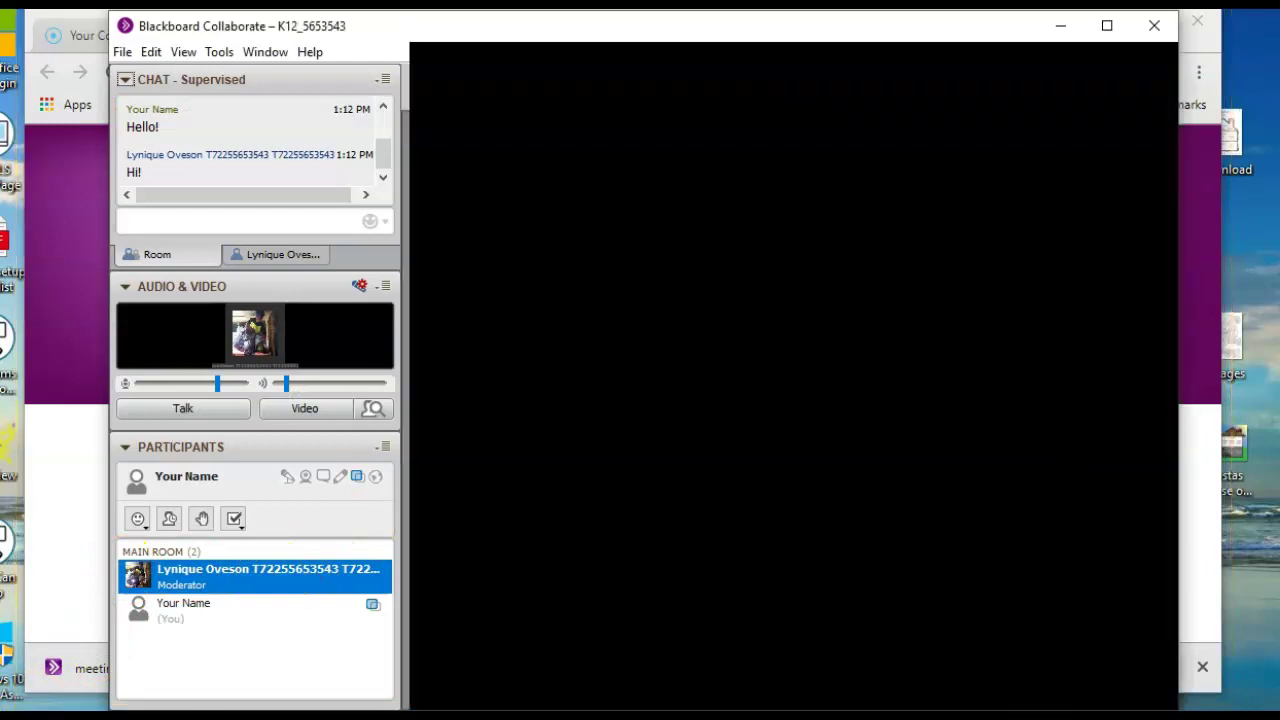
{"action": "left_click", "coordinate": [490, 393]}
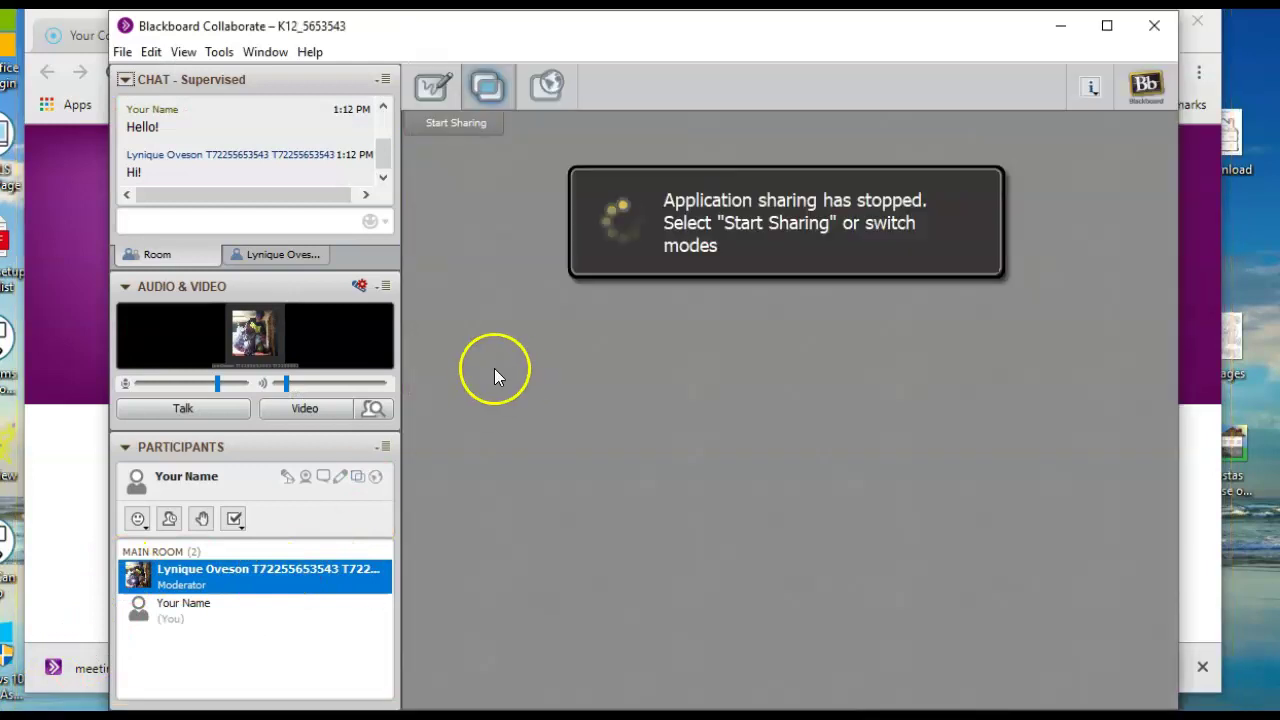
{"action": "left_click", "coordinate": [434, 86]}
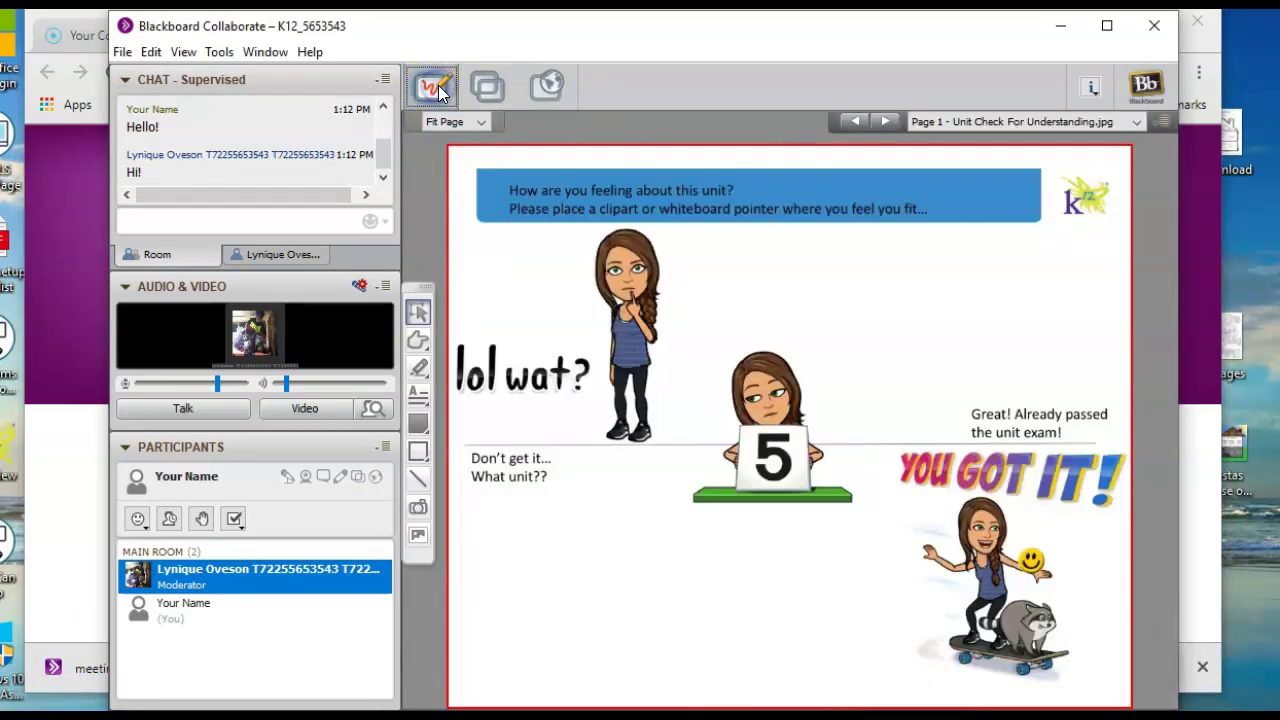
{"action": "left_click", "coordinate": [352, 491]}
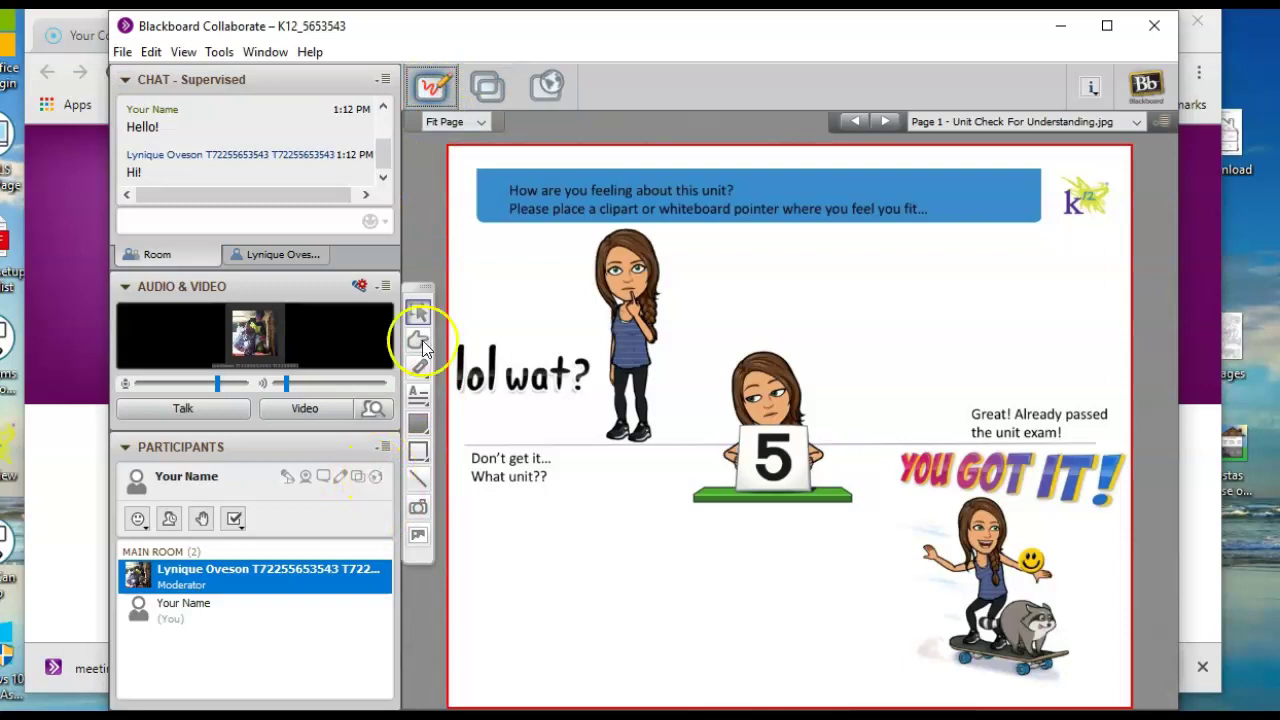
{"action": "left_click", "coordinate": [547, 86]}
{"action": "left_click", "coordinate": [541, 122]}
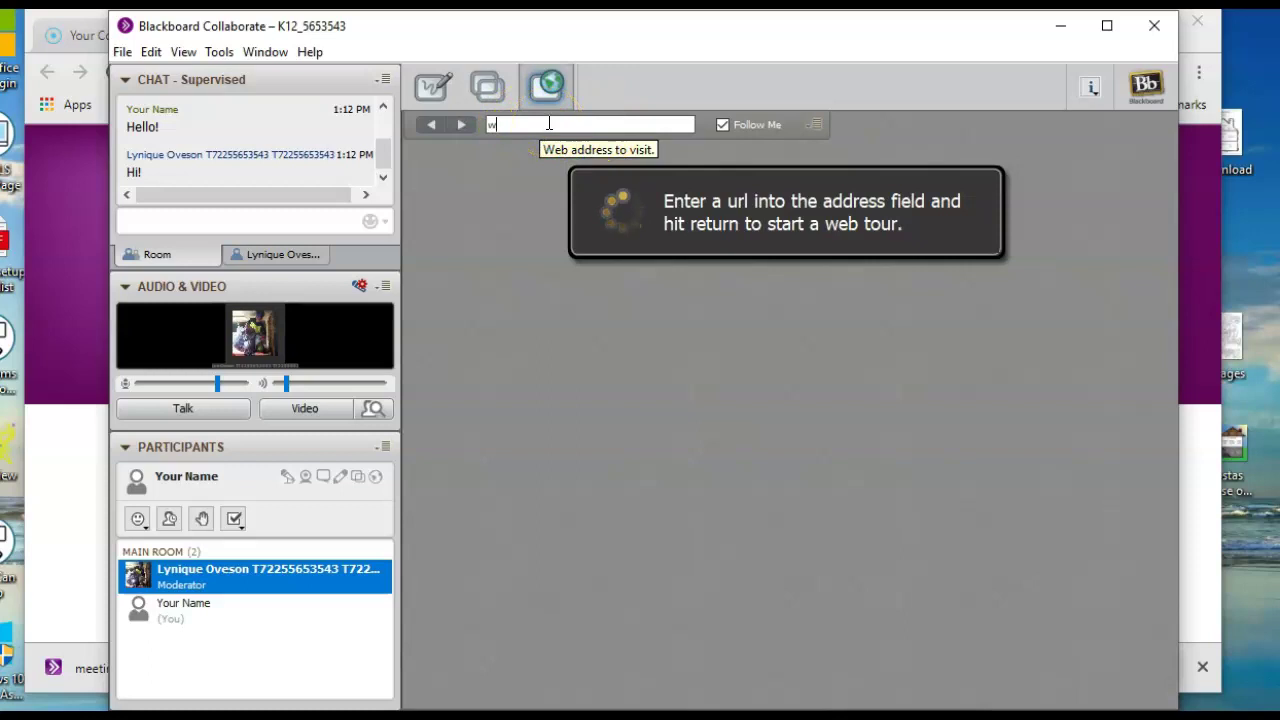
{"action": "type", "text": "e.com"}
{"action": "key", "text": "Return"}
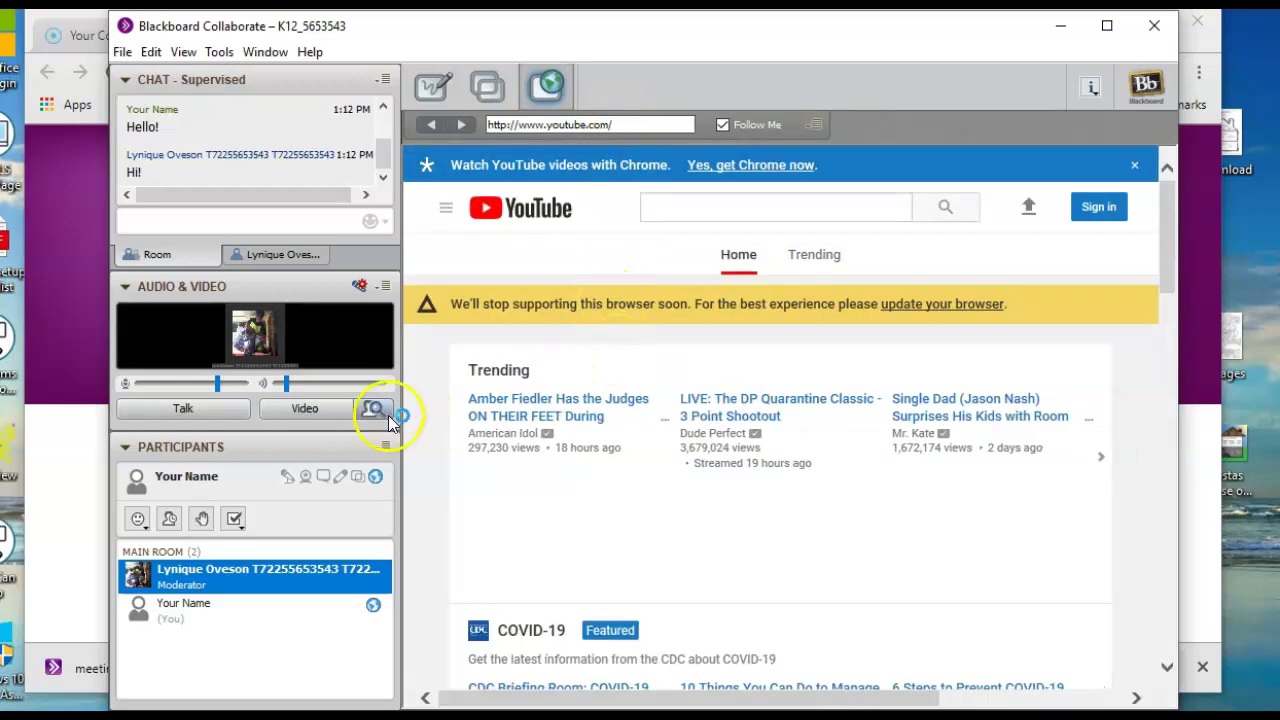
{"action": "left_click", "coordinate": [436, 82]}
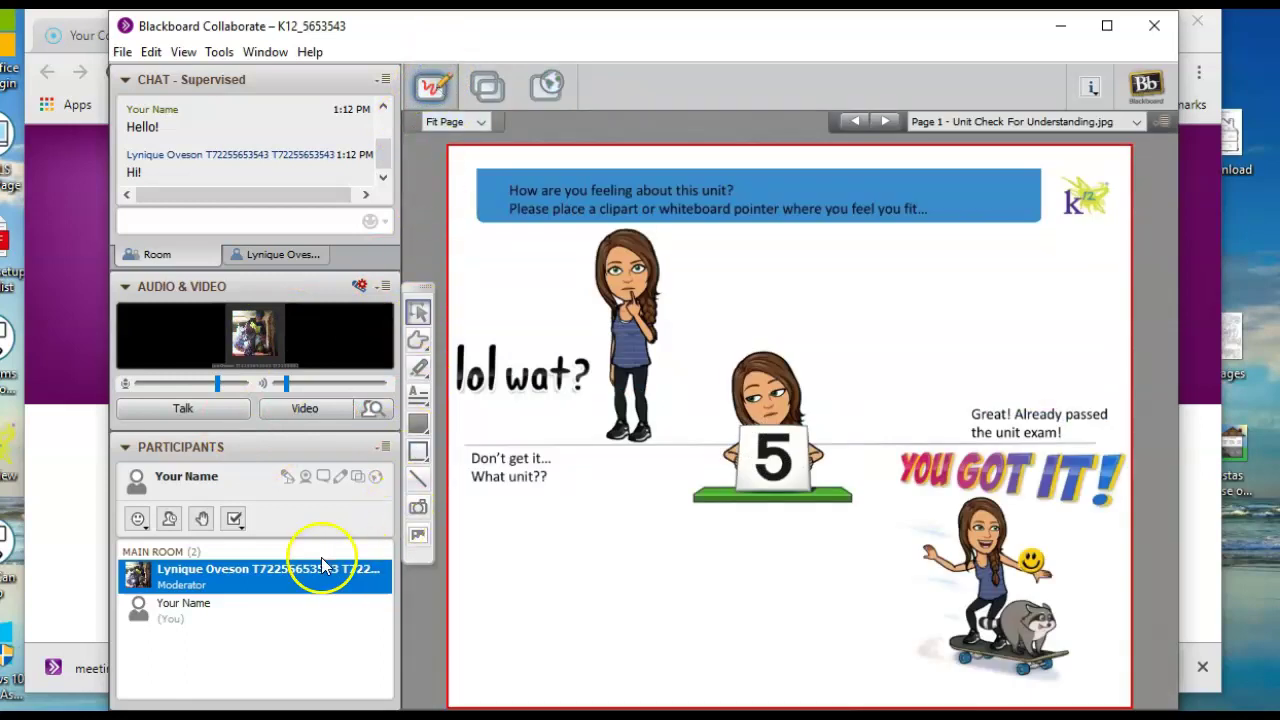
Show the Smiley Face emoticon in the participant list, and turn your Away status on and off
{"action": "left_click", "coordinate": [138, 518]}
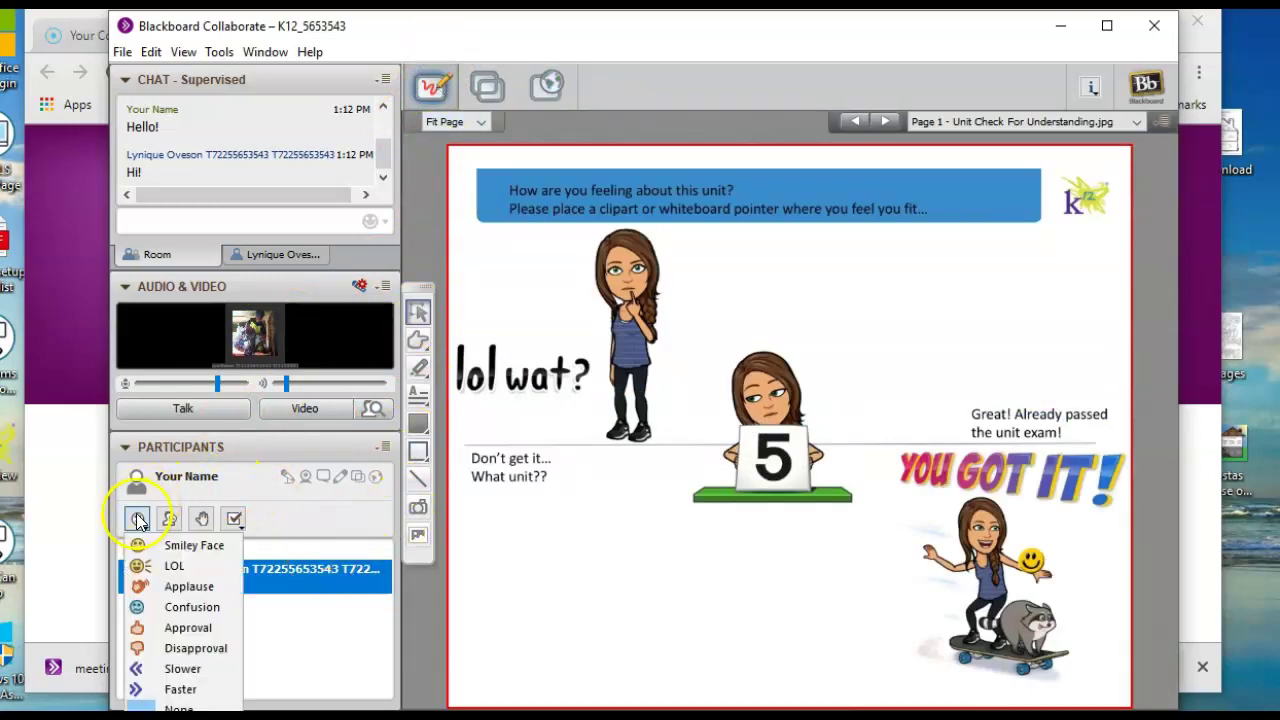
{"action": "left_click", "coordinate": [184, 549]}
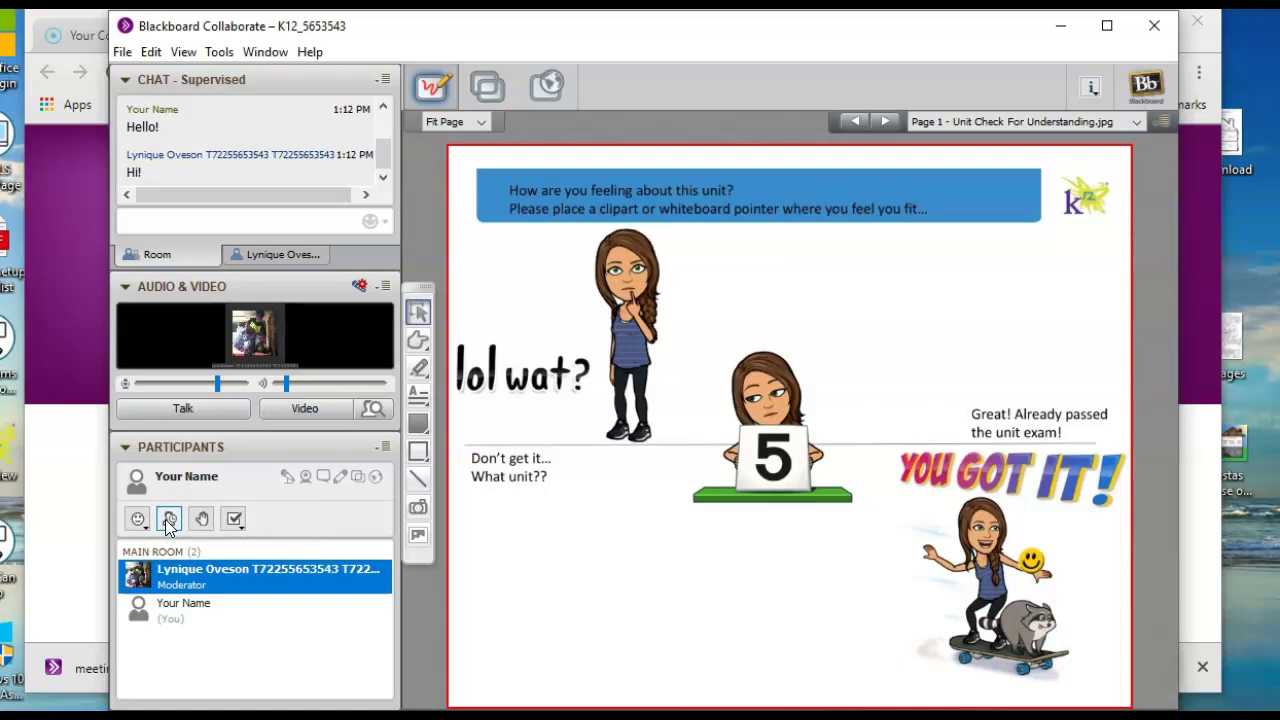
{"action": "left_click", "coordinate": [167, 520]}
{"action": "left_click", "coordinate": [184, 589]}
{"action": "left_click", "coordinate": [192, 556]}
{"action": "left_click", "coordinate": [193, 522]}
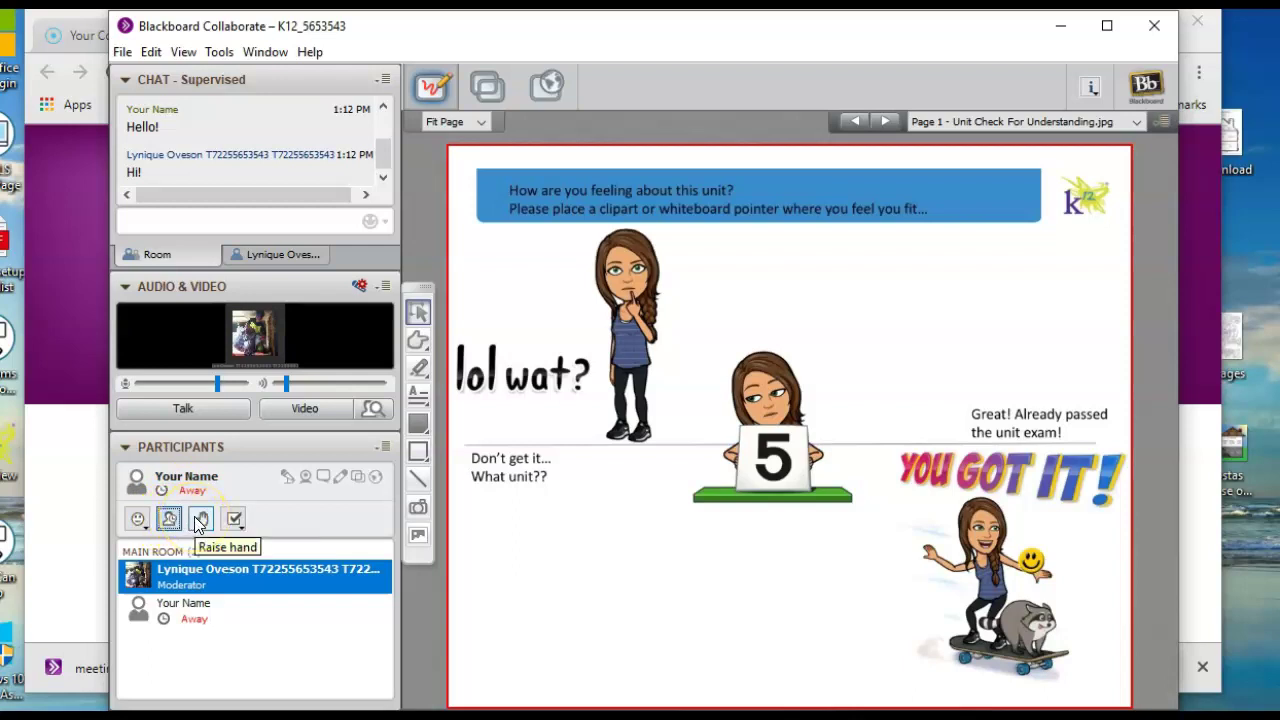
{"action": "left_click", "coordinate": [168, 518]}
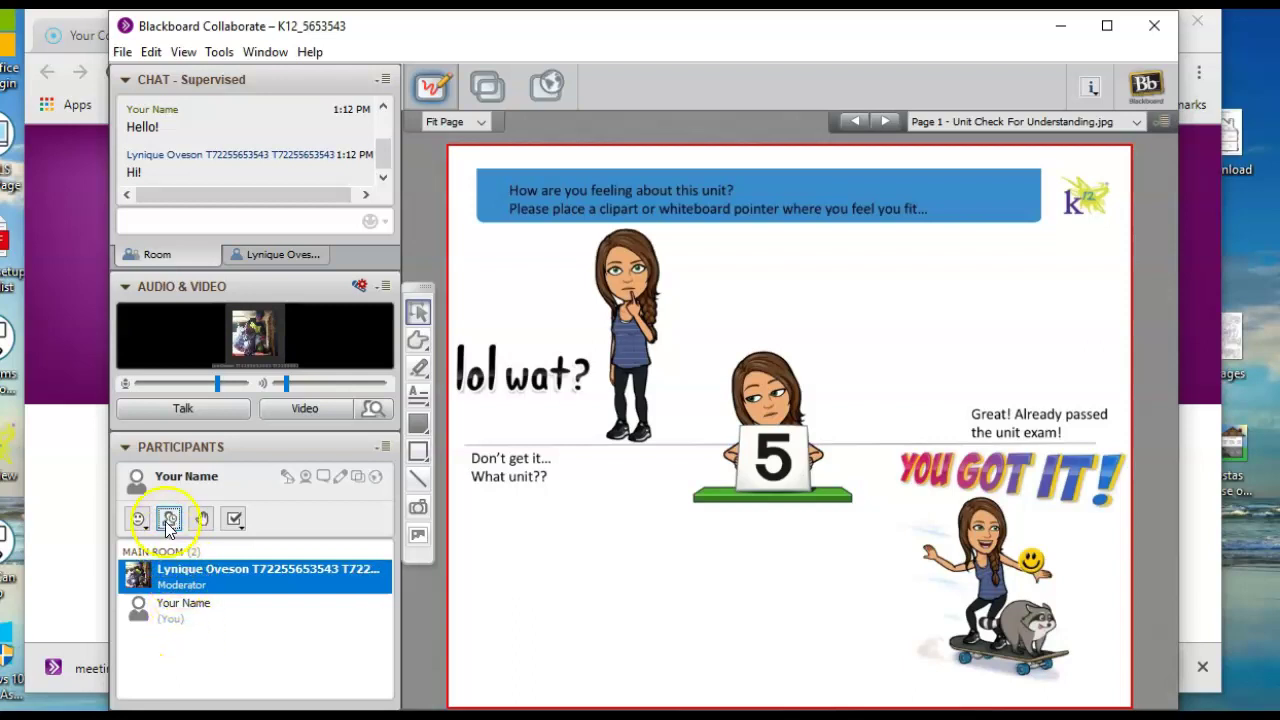
{"action": "left_click", "coordinate": [175, 595]}
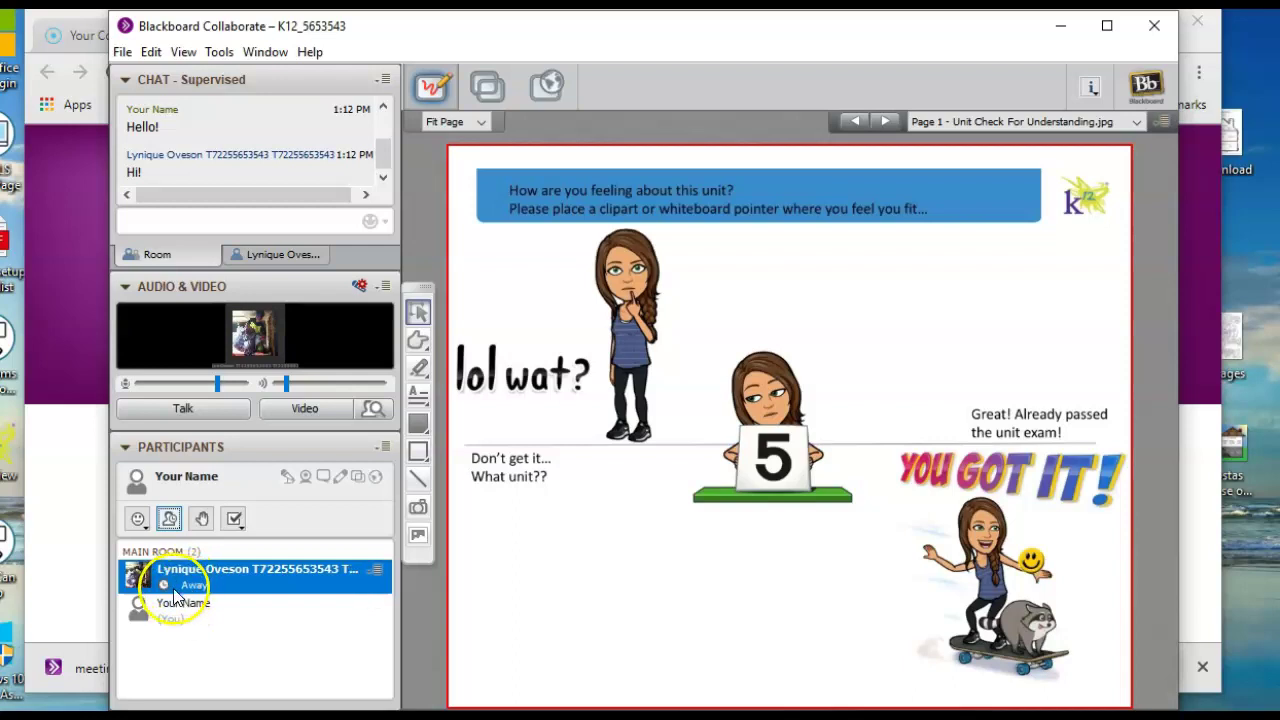
Raise and lower your hand repeatedly to demonstrate the raised-hand order in the participant list
{"action": "left_click", "coordinate": [202, 520]}
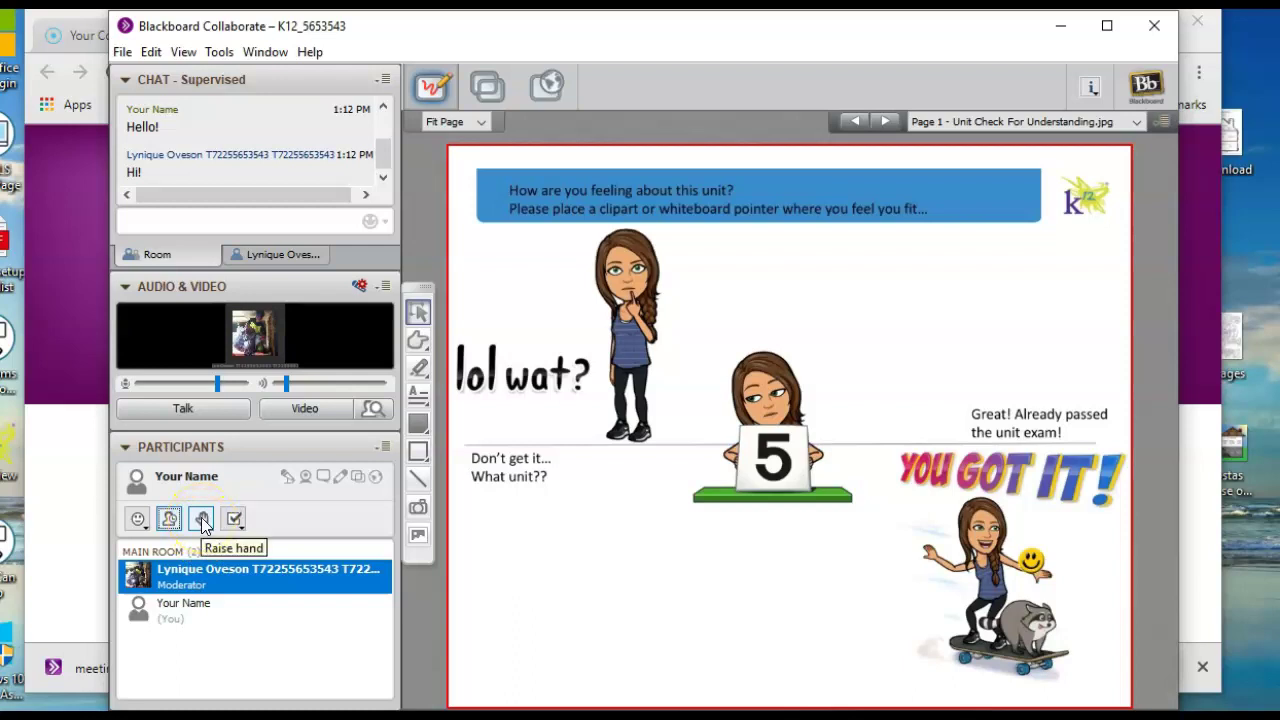
{"action": "left_click", "coordinate": [202, 520]}
{"action": "left_click", "coordinate": [160, 628]}
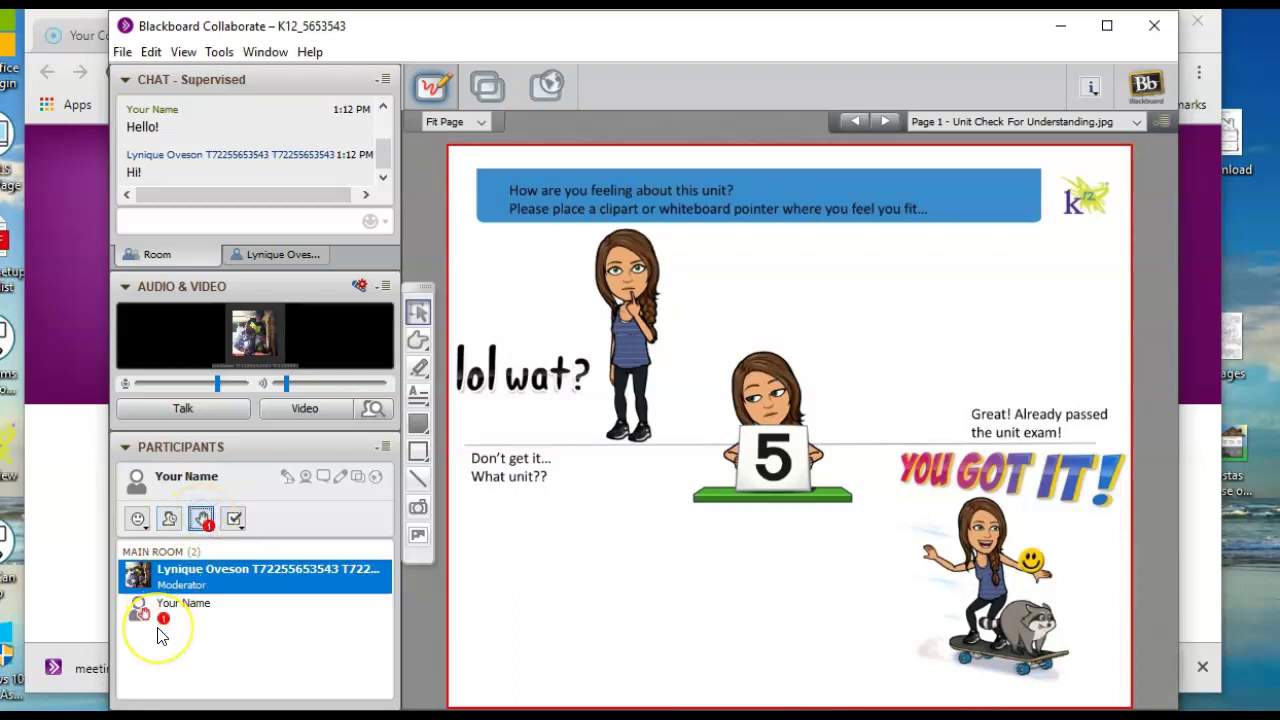
{"action": "left_click", "coordinate": [200, 520]}
{"action": "left_click", "coordinate": [202, 520]}
{"action": "left_click", "coordinate": [200, 520]}
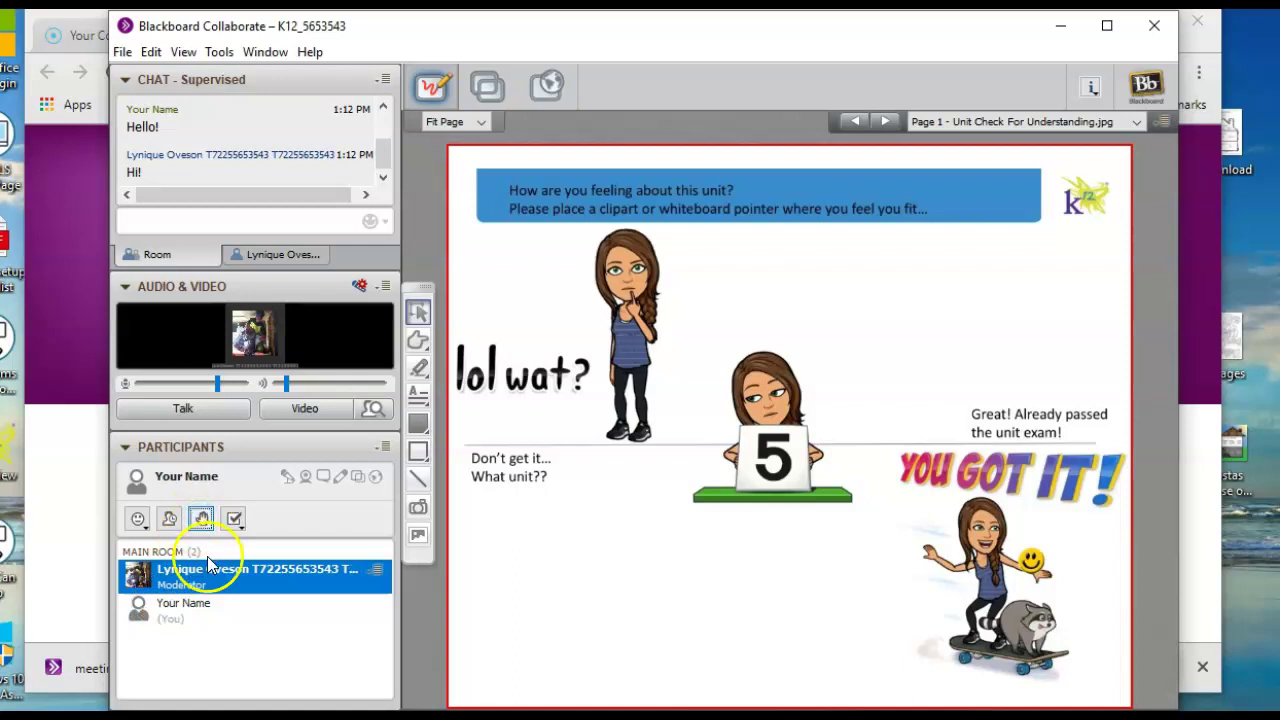
{"action": "left_click", "coordinate": [204, 519]}
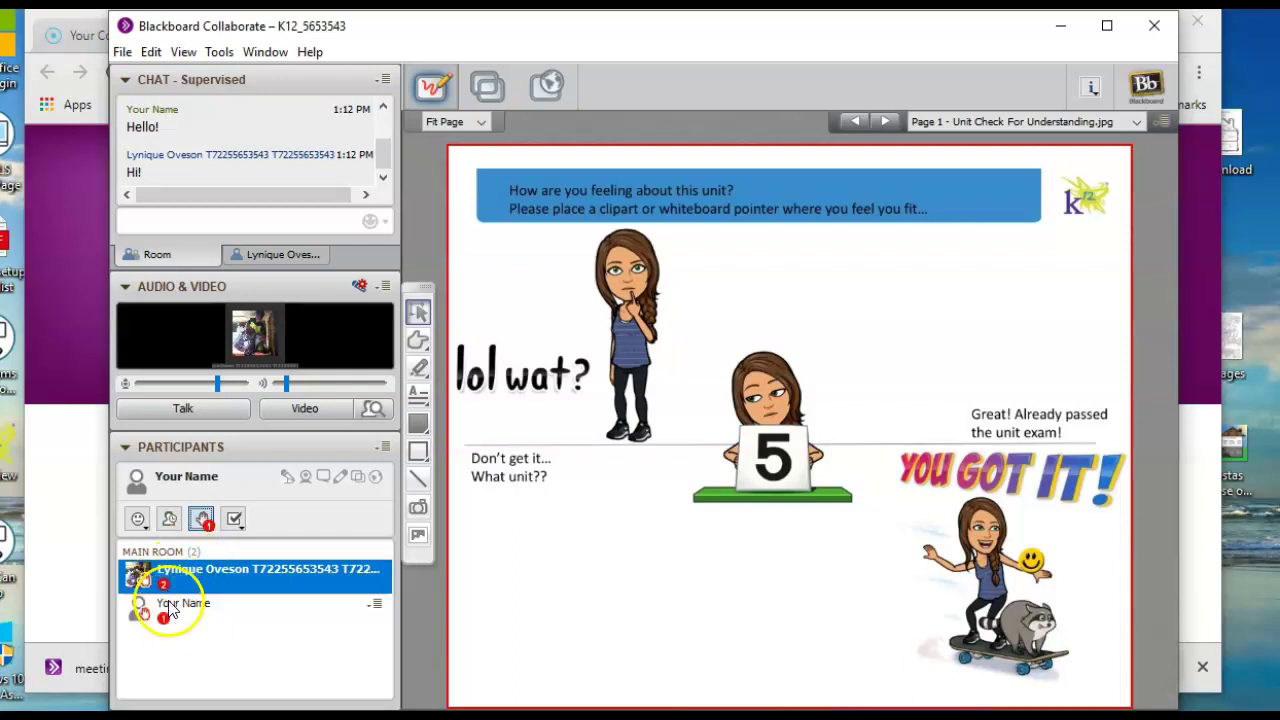
{"action": "left_click", "coordinate": [202, 520]}
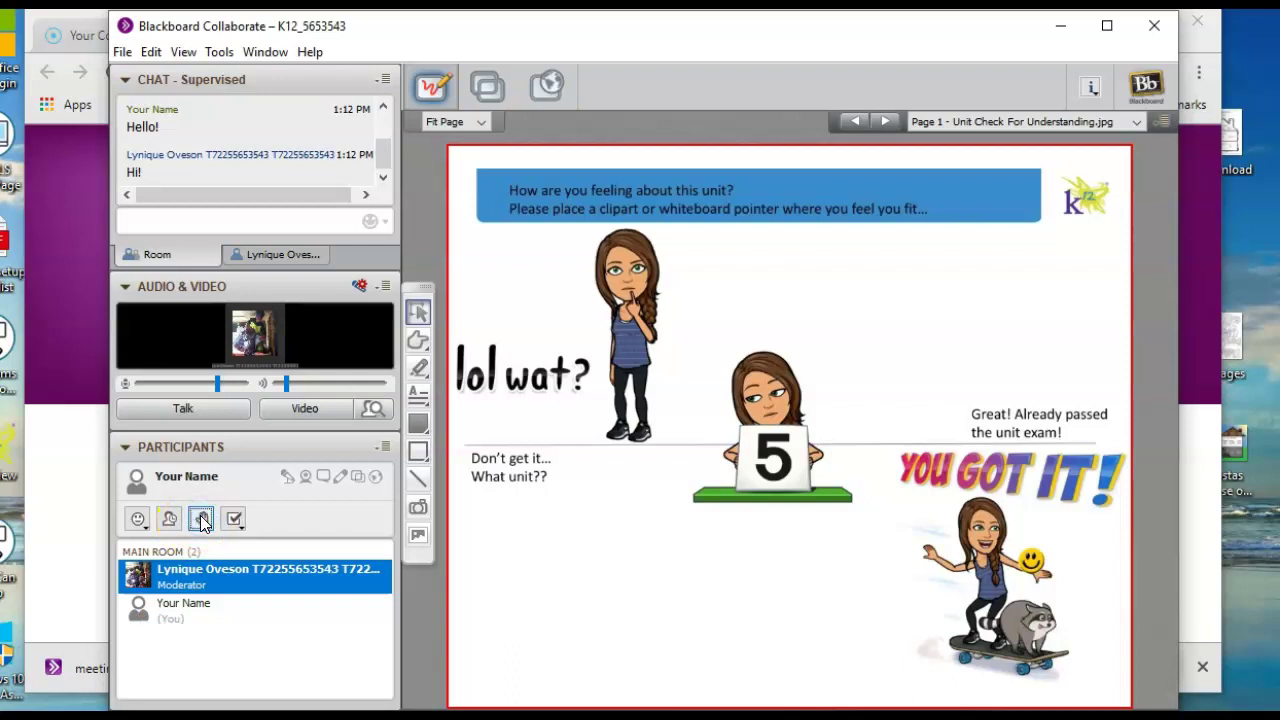
Review the Yes, No and None poll response options and check the moderator's response in the participant list
{"action": "left_click", "coordinate": [236, 520]}
{"action": "left_click", "coordinate": [202, 524]}
{"action": "left_click", "coordinate": [235, 519]}
{"action": "left_click", "coordinate": [272, 517]}
{"action": "left_click", "coordinate": [235, 519]}
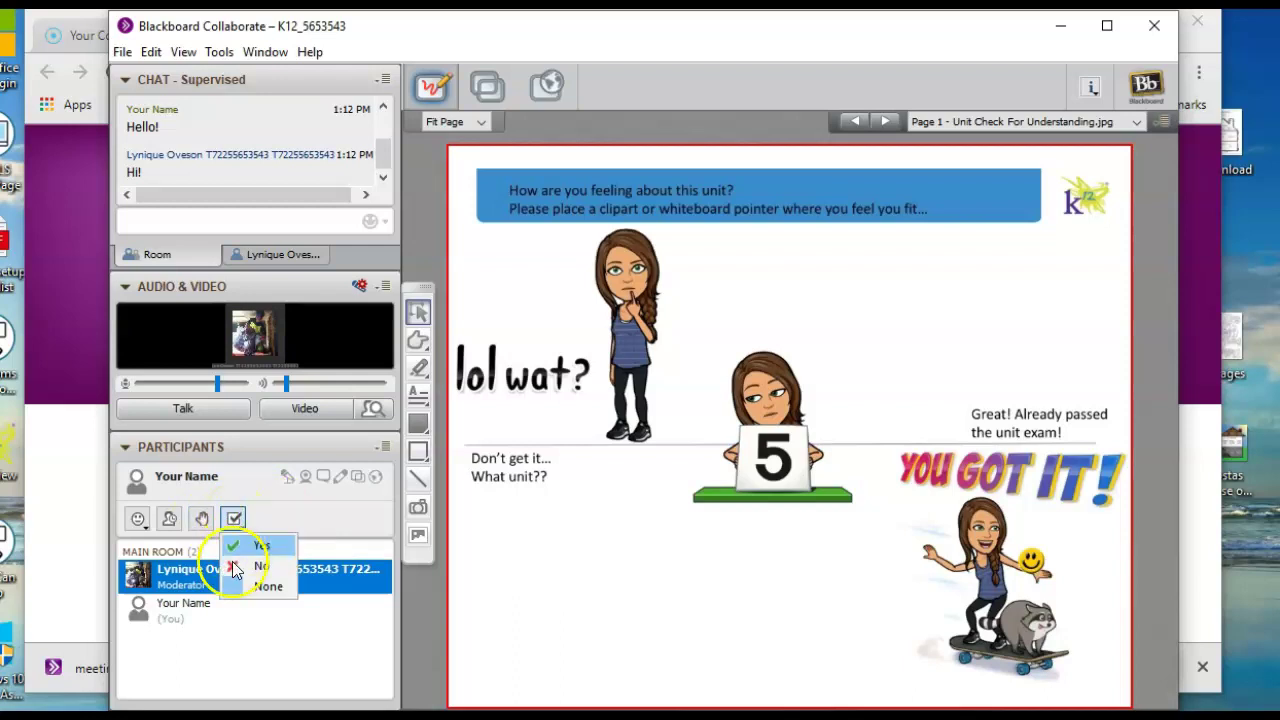
{"action": "left_click", "coordinate": [235, 519]}
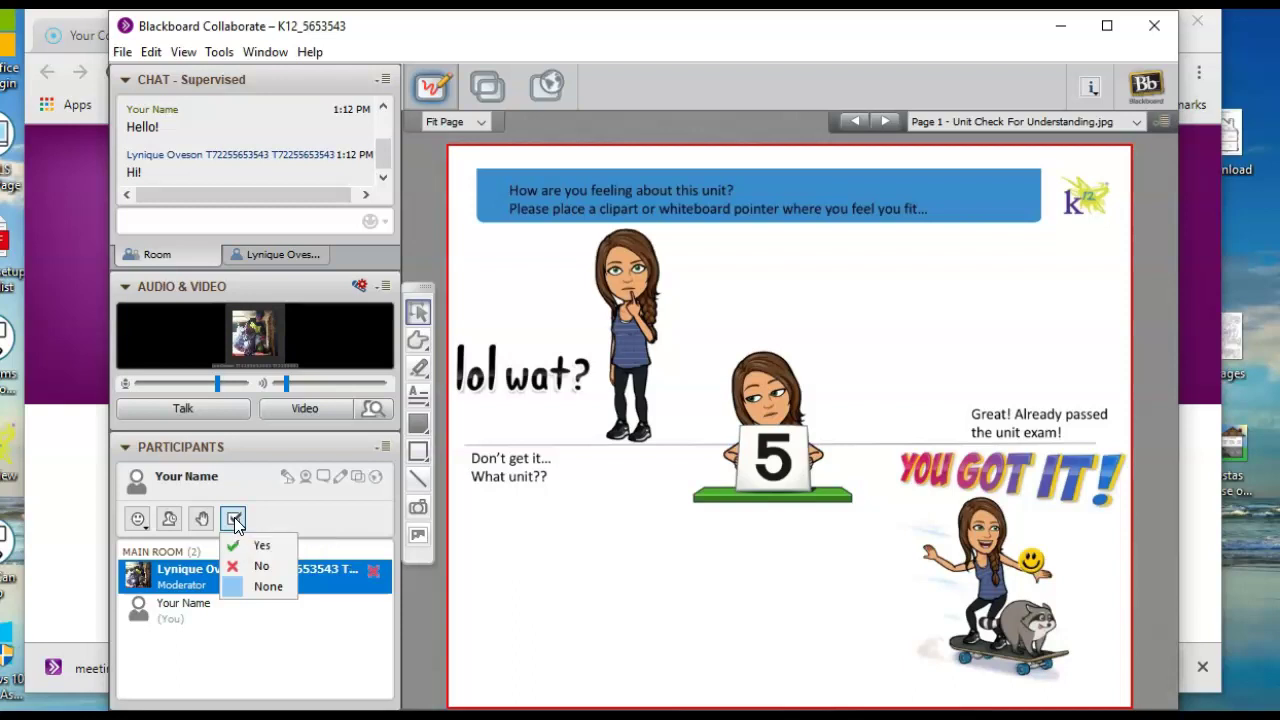
{"action": "left_click", "coordinate": [329, 529]}
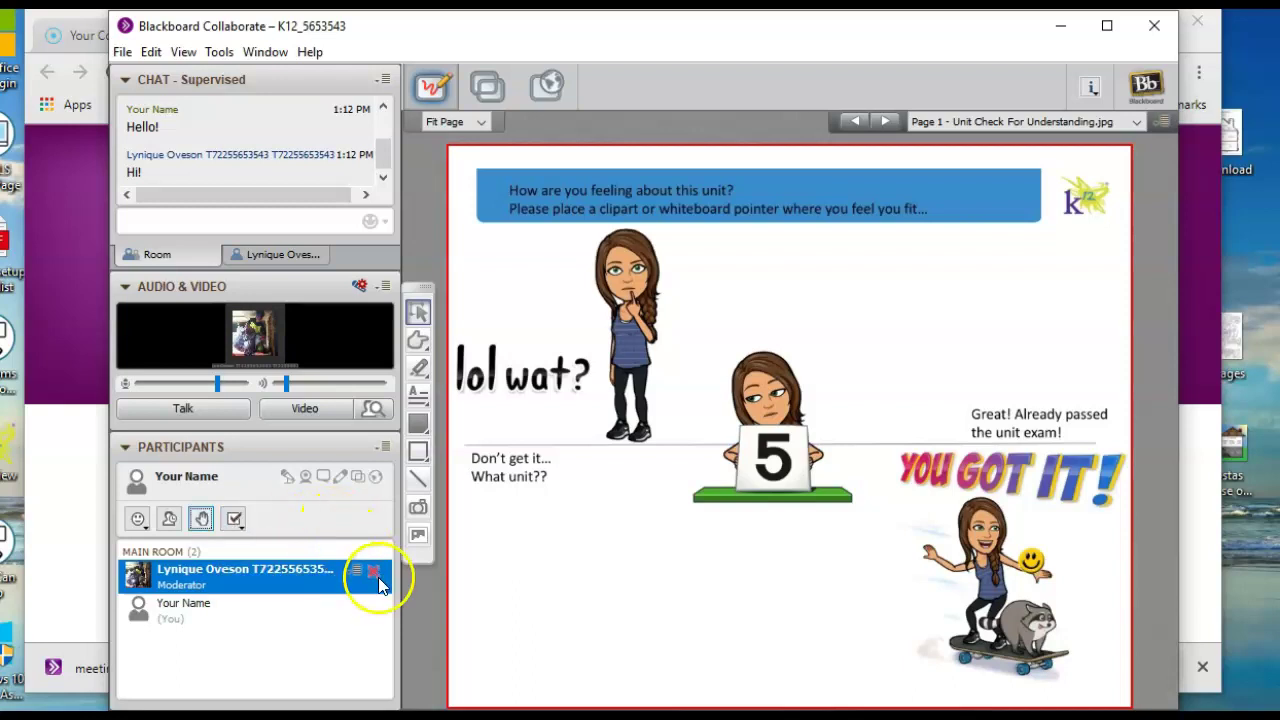
{"action": "left_click", "coordinate": [338, 606]}
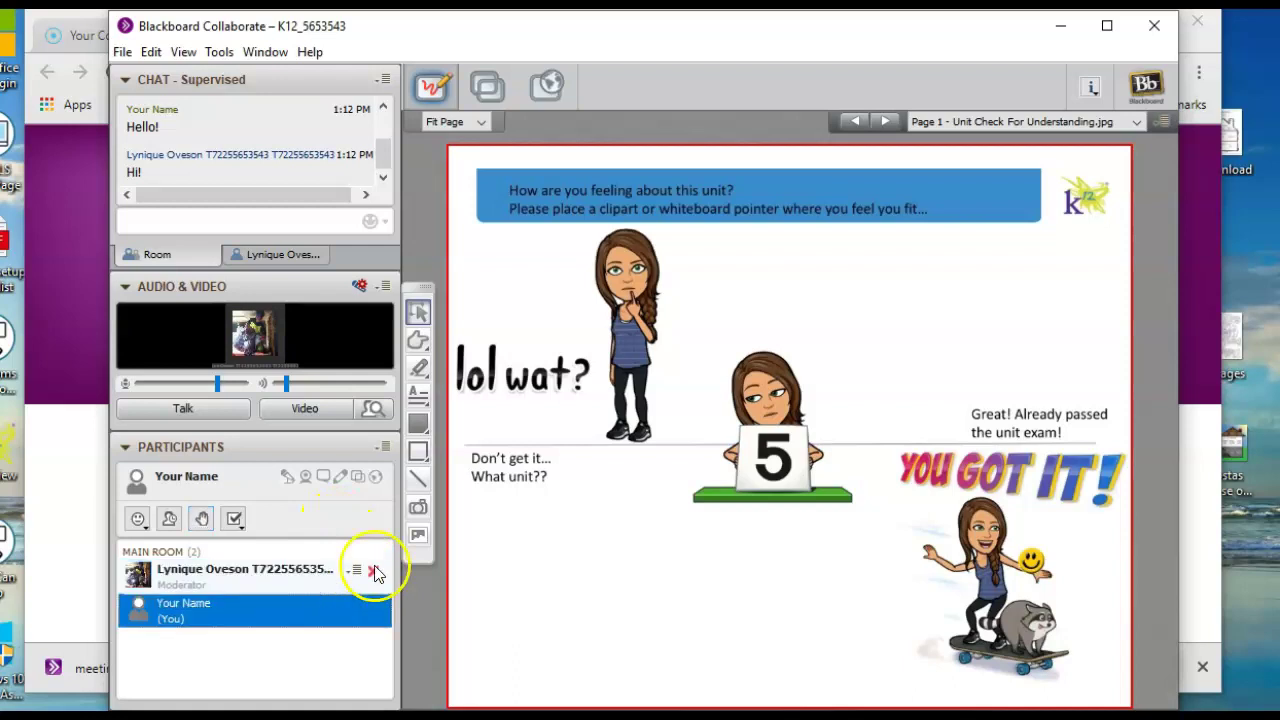
Answer the poll with Yes, and change the response to No
{"action": "left_click", "coordinate": [245, 524]}
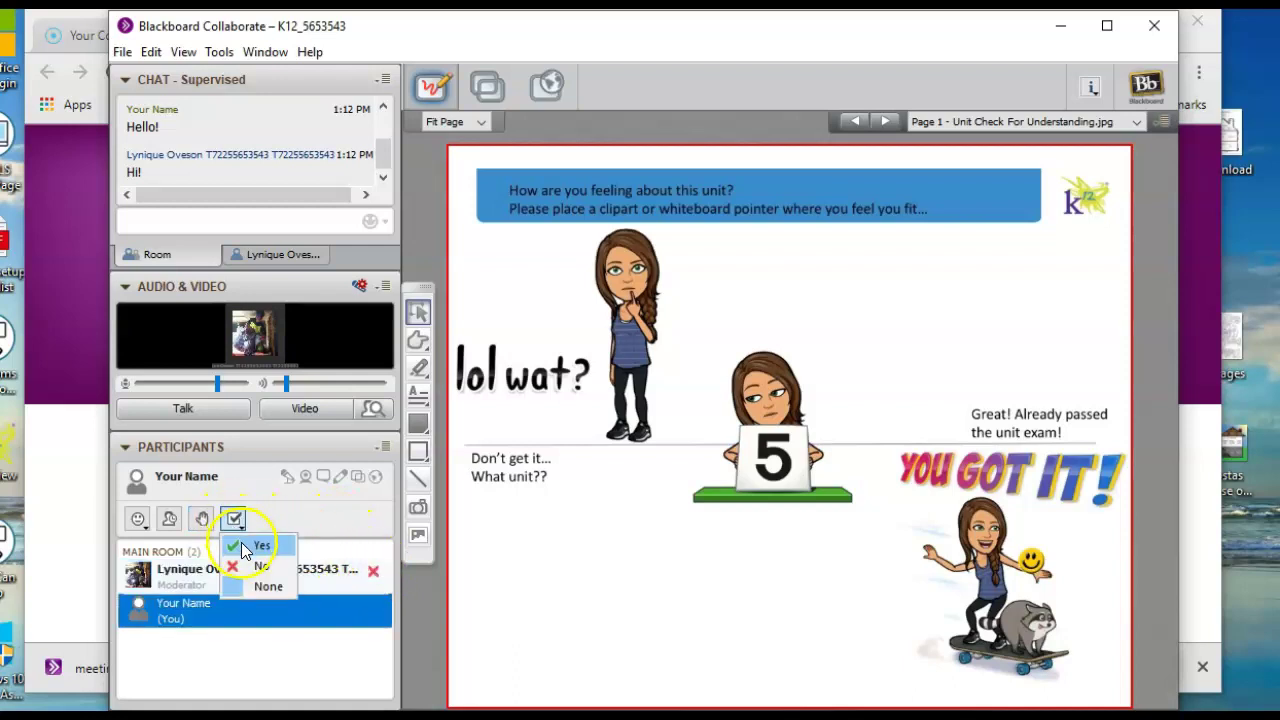
{"action": "left_click", "coordinate": [249, 545]}
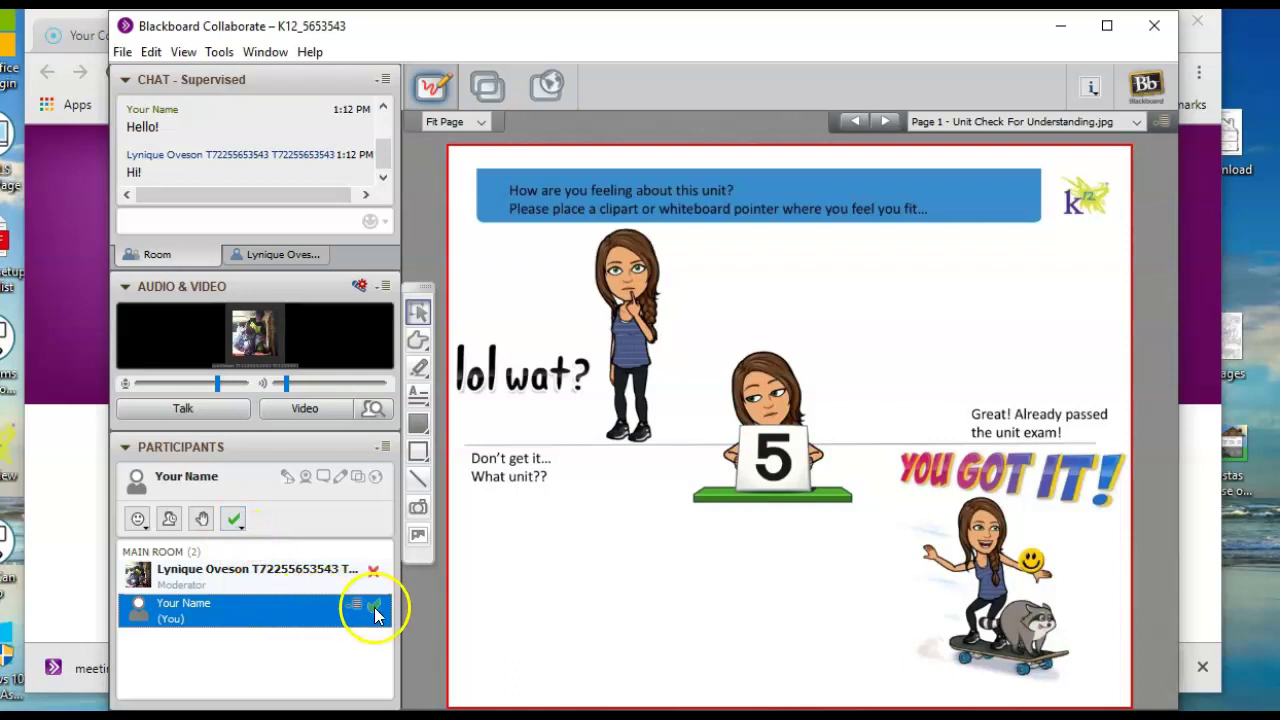
{"action": "left_click", "coordinate": [234, 519]}
{"action": "left_click", "coordinate": [241, 565]}
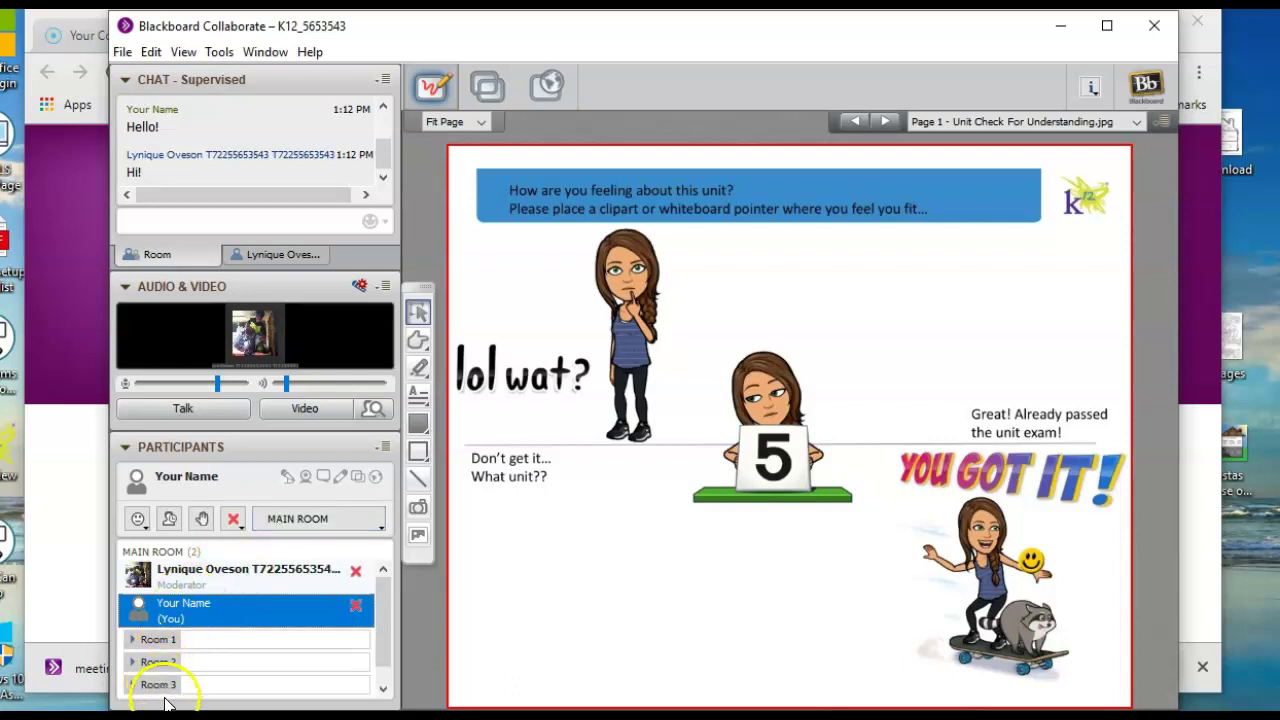
Move yourself through breakout Room 1 and Room 2 and back to the Main Room
{"action": "left_click", "coordinate": [295, 520]}
{"action": "left_click", "coordinate": [350, 518]}
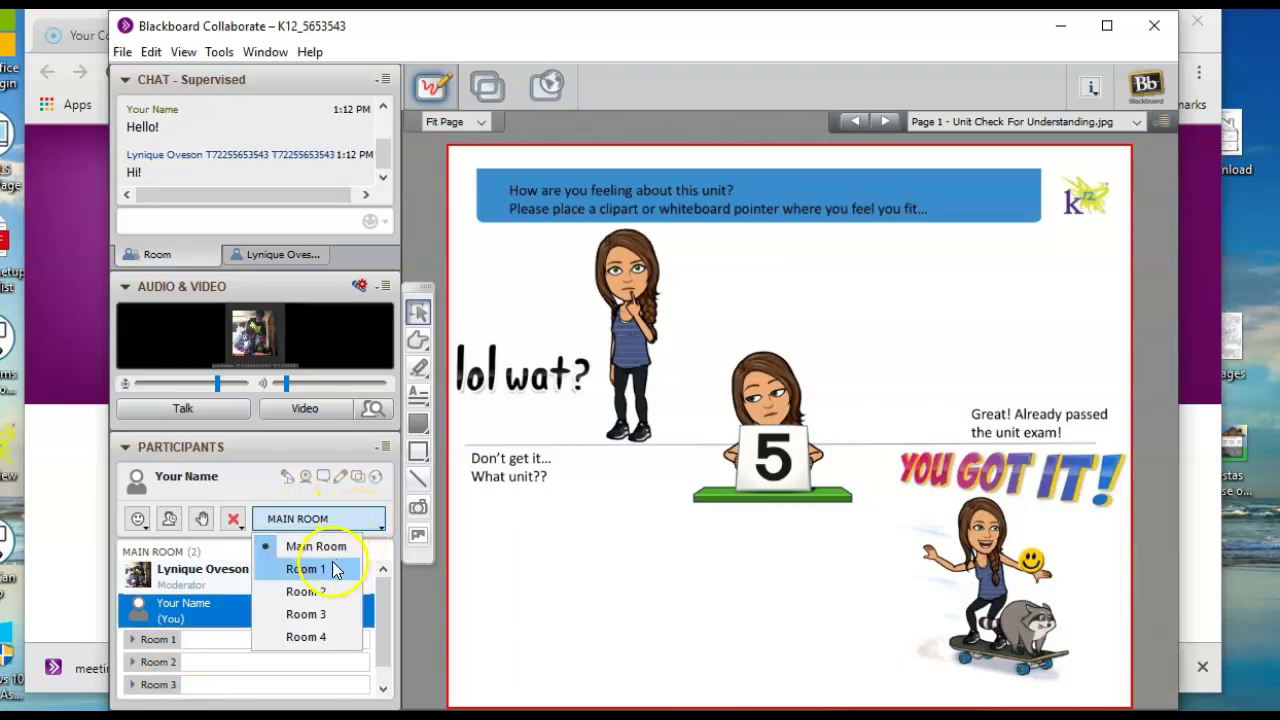
{"action": "left_click", "coordinate": [330, 568]}
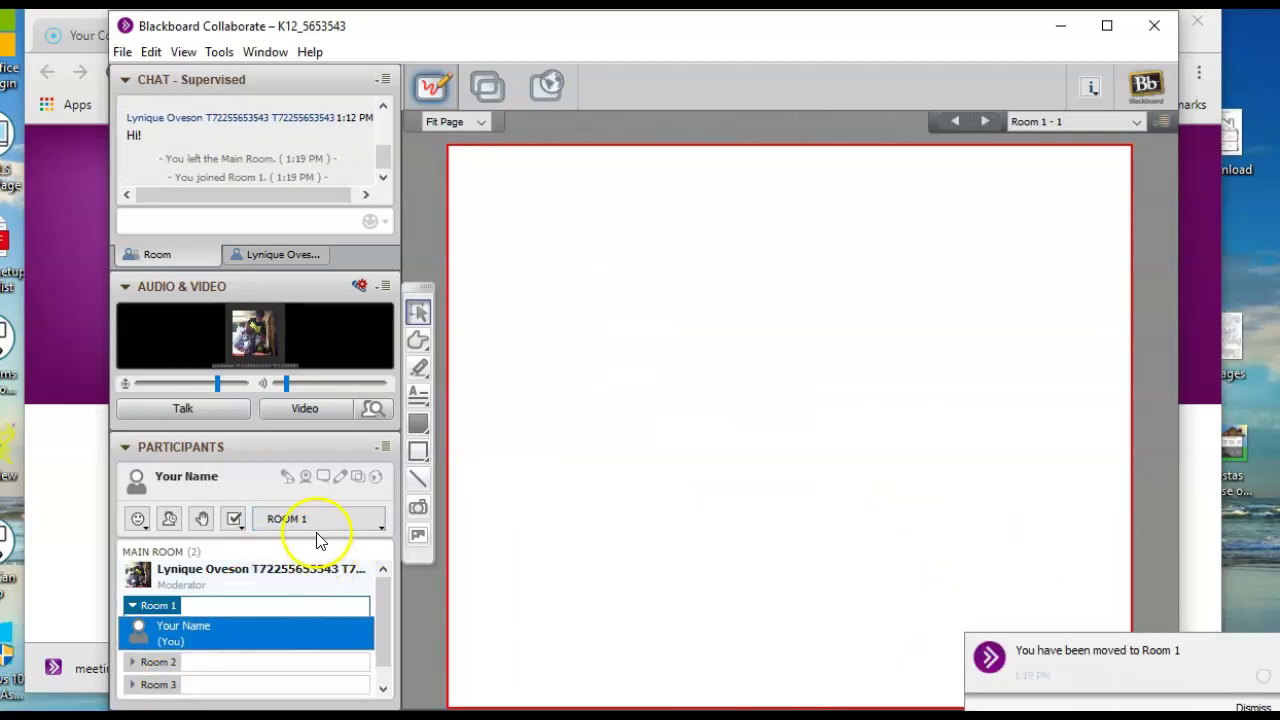
{"action": "left_click", "coordinate": [313, 522]}
{"action": "left_click", "coordinate": [300, 590]}
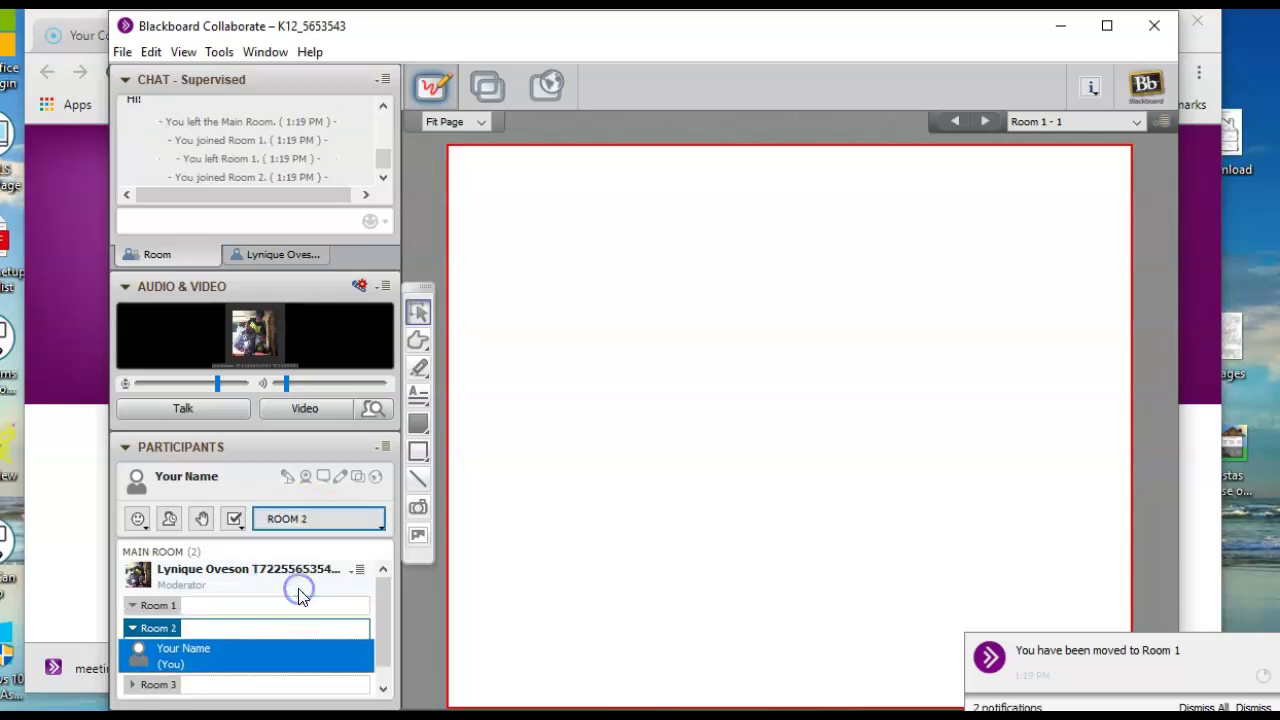
{"action": "left_click", "coordinate": [320, 522]}
{"action": "left_click", "coordinate": [314, 542]}
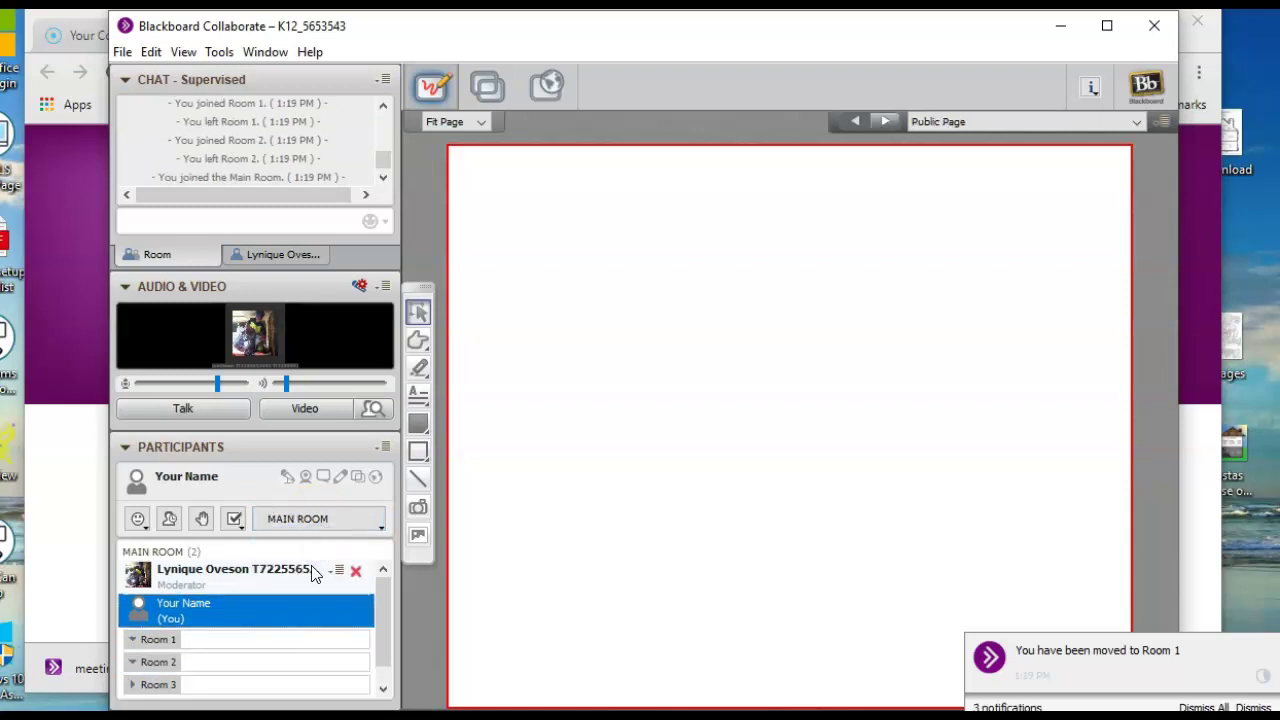
{"action": "left_click", "coordinate": [306, 520]}
{"action": "left_click", "coordinate": [319, 517]}
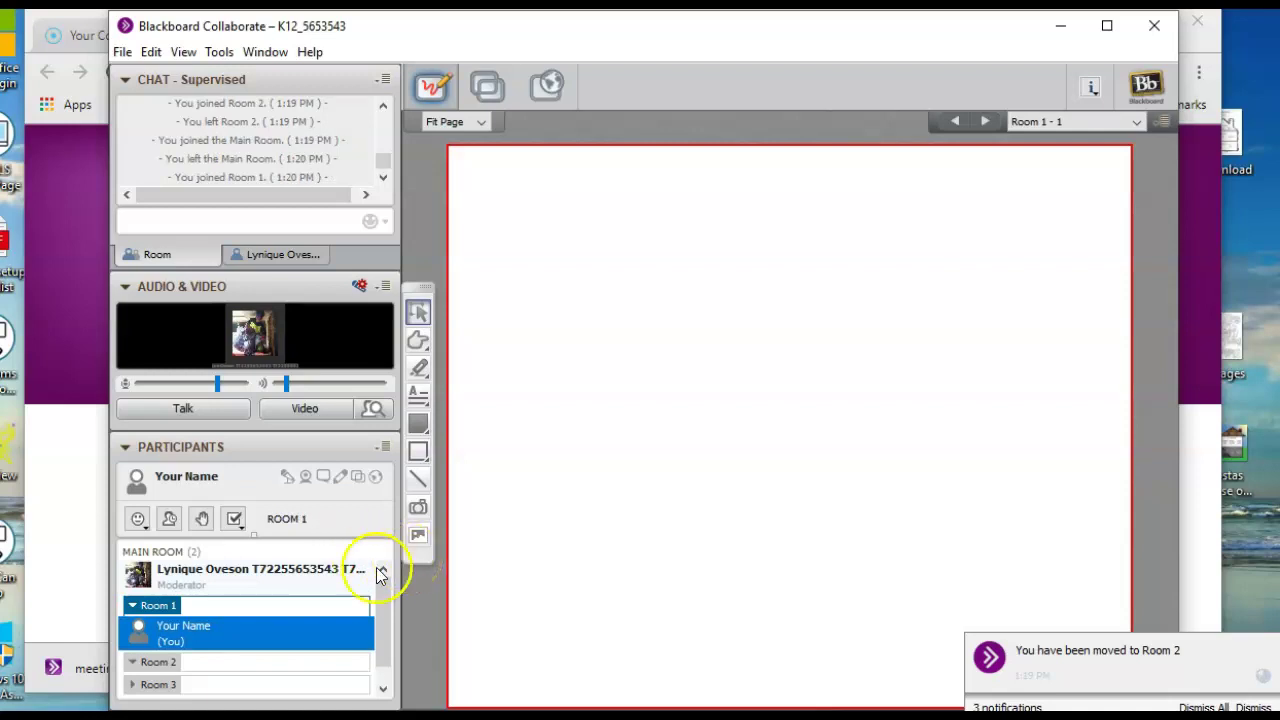
Raise your hand from Room 1 to call the moderator, and choose the Main Room as your room
{"action": "left_click", "coordinate": [202, 521]}
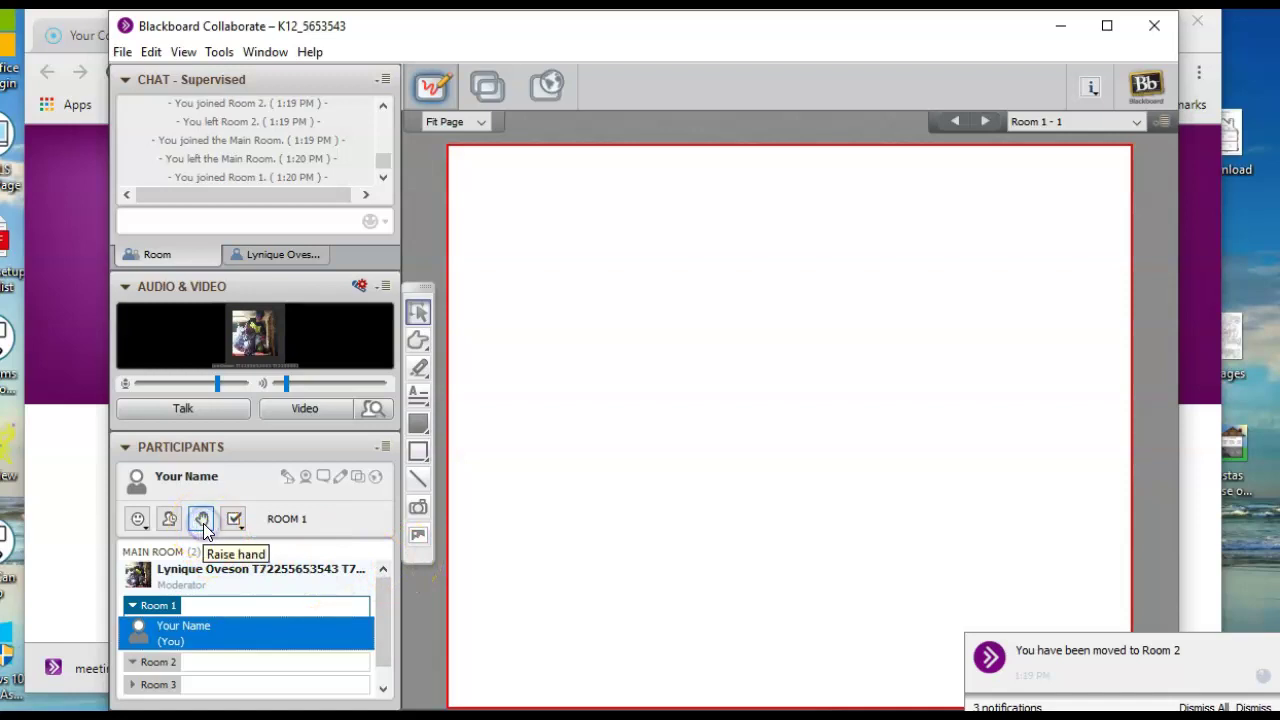
{"action": "left_click", "coordinate": [195, 519]}
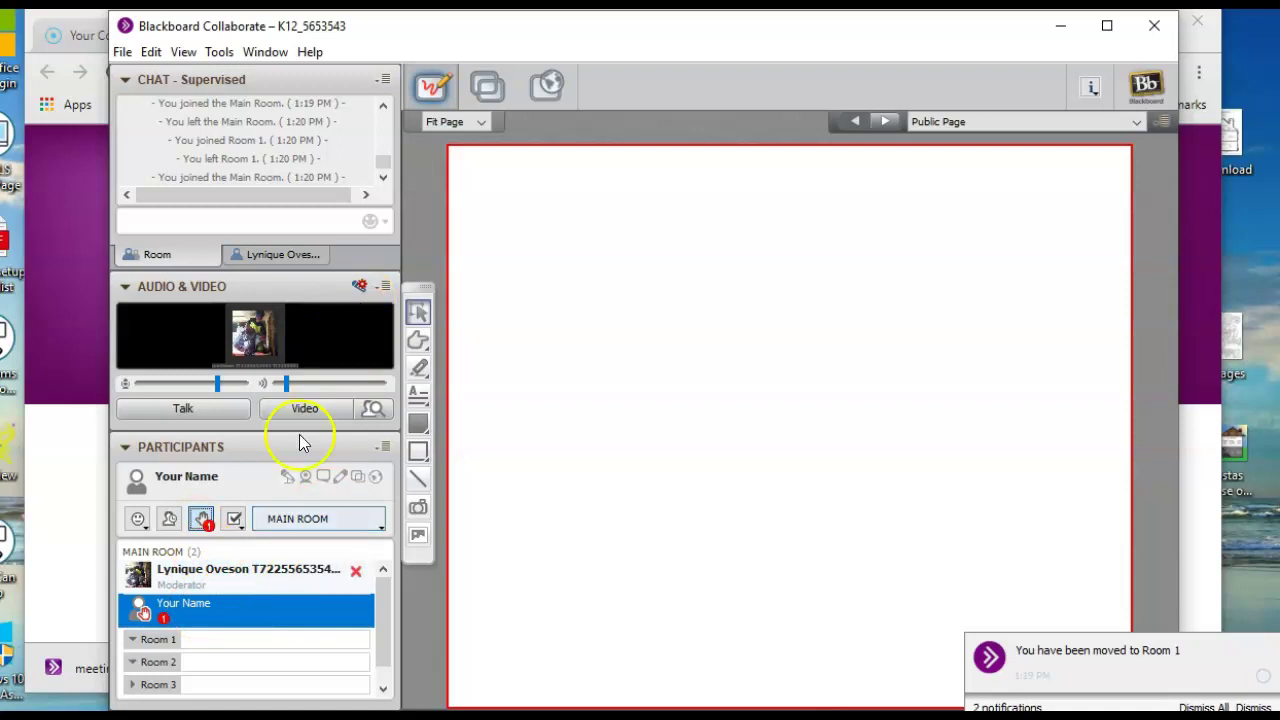
{"action": "left_click", "coordinate": [308, 522]}
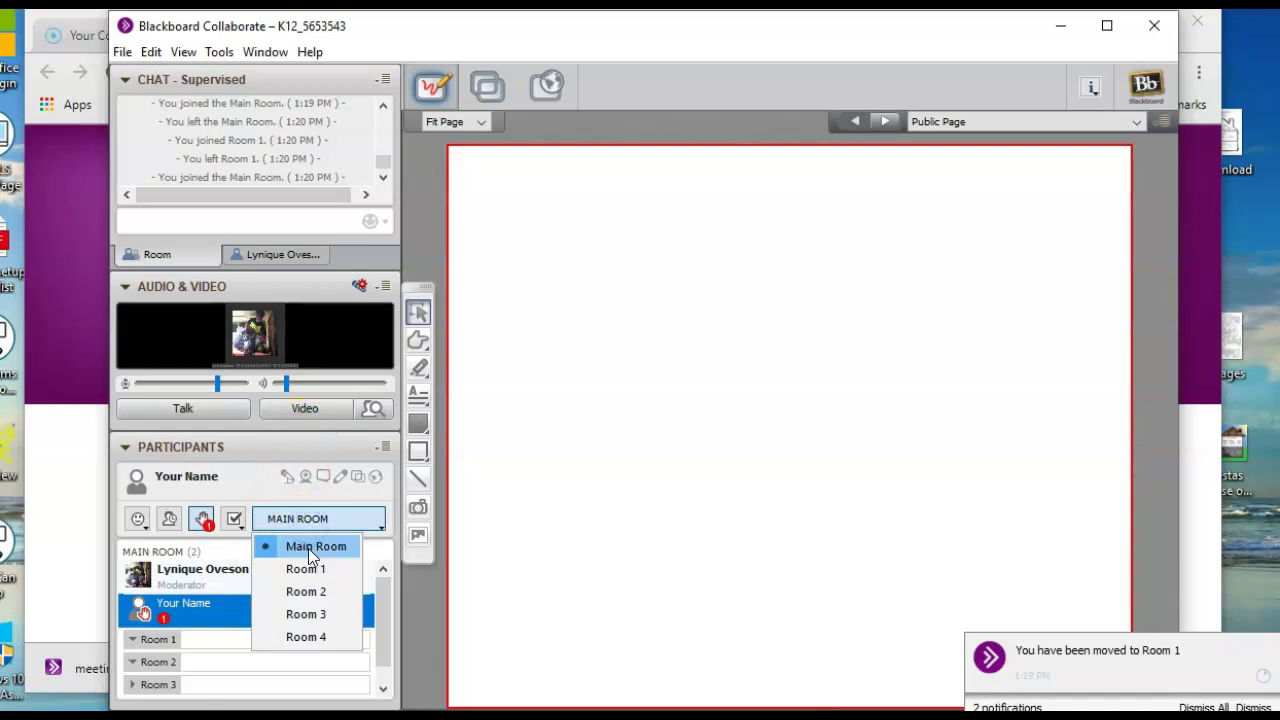
{"action": "left_click", "coordinate": [308, 548]}
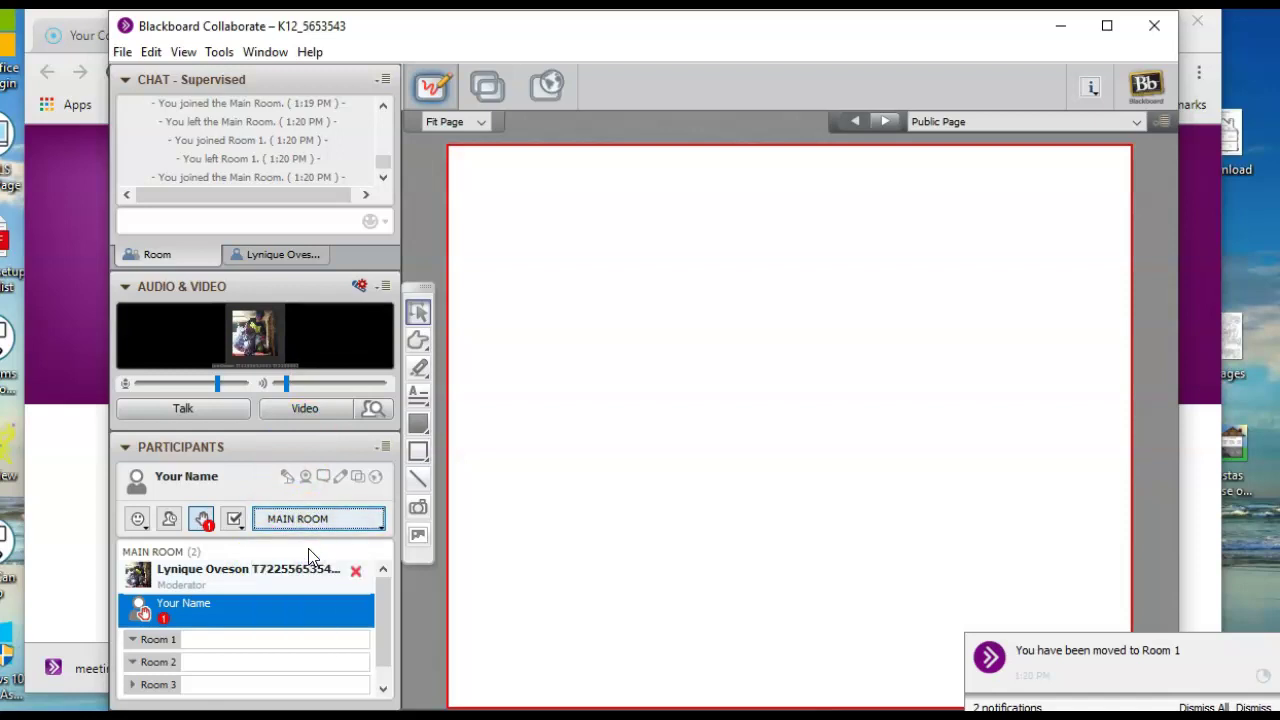